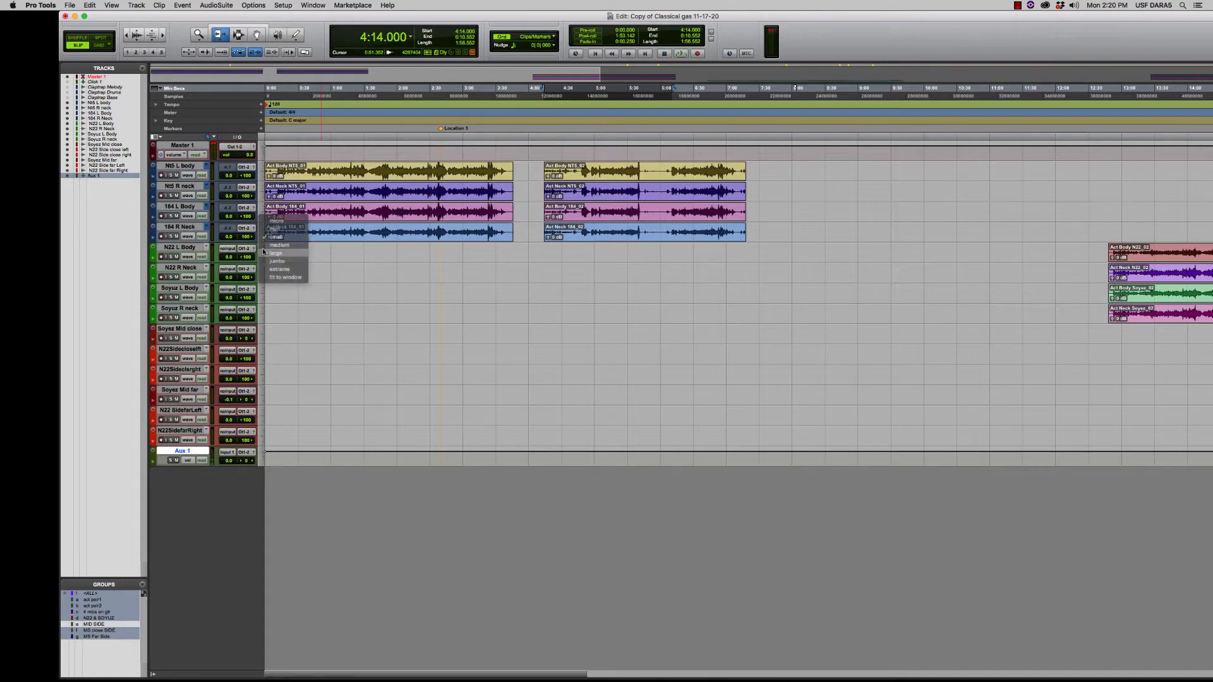
Try the large track height on all tracks and review the recorded clips.
{"action": "left_click", "coordinate": [275, 254]}
{"action": "scroll", "coordinate": [436, 279], "scroll_direction": "up", "scroll_amount": 1}
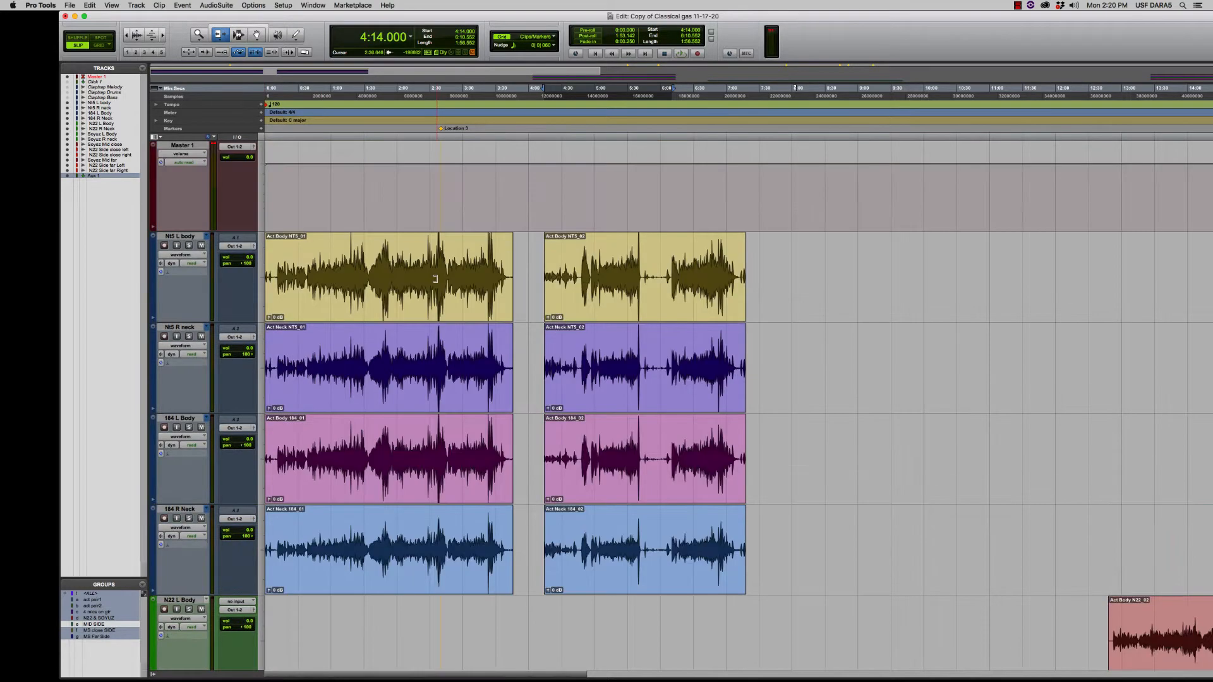
{"action": "scroll", "coordinate": [432, 280], "scroll_direction": "down", "scroll_amount": 1}
{"action": "scroll", "coordinate": [430, 281], "scroll_direction": "up", "scroll_amount": 1}
{"action": "scroll", "coordinate": [422, 284], "scroll_direction": "down", "scroll_amount": 2}
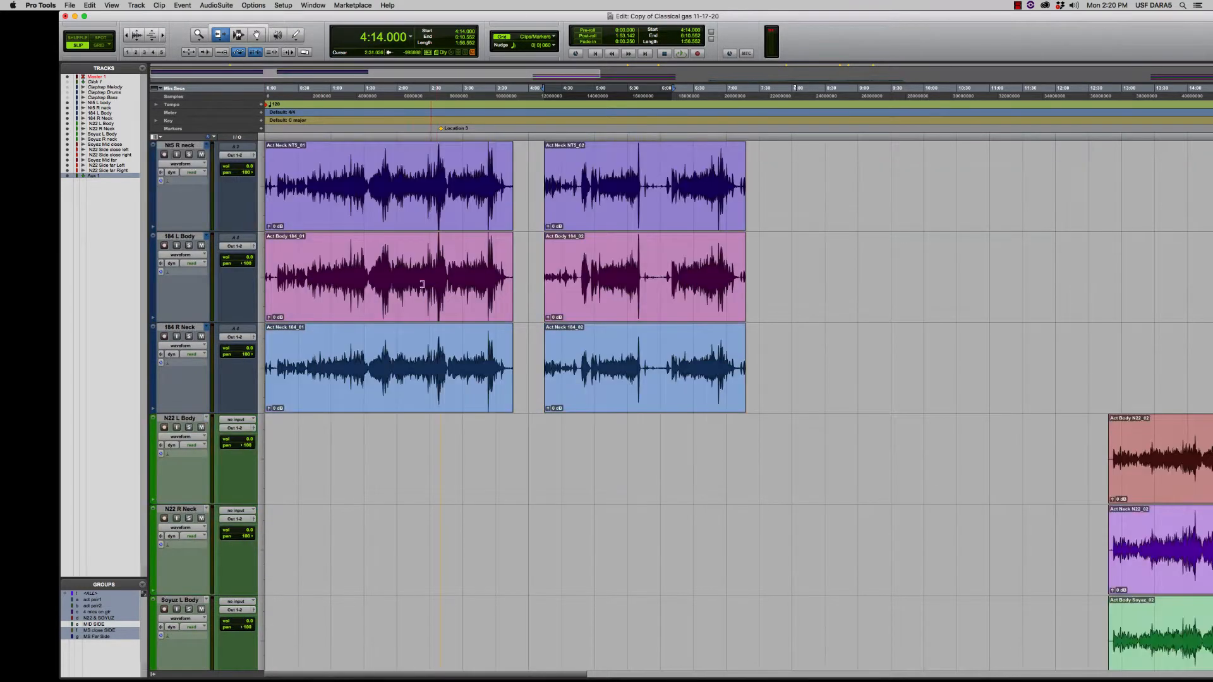
Set the height of all tracks to medium.
{"action": "left_click", "coordinate": [260, 352]}
{"action": "left_click", "coordinate": [281, 350]}
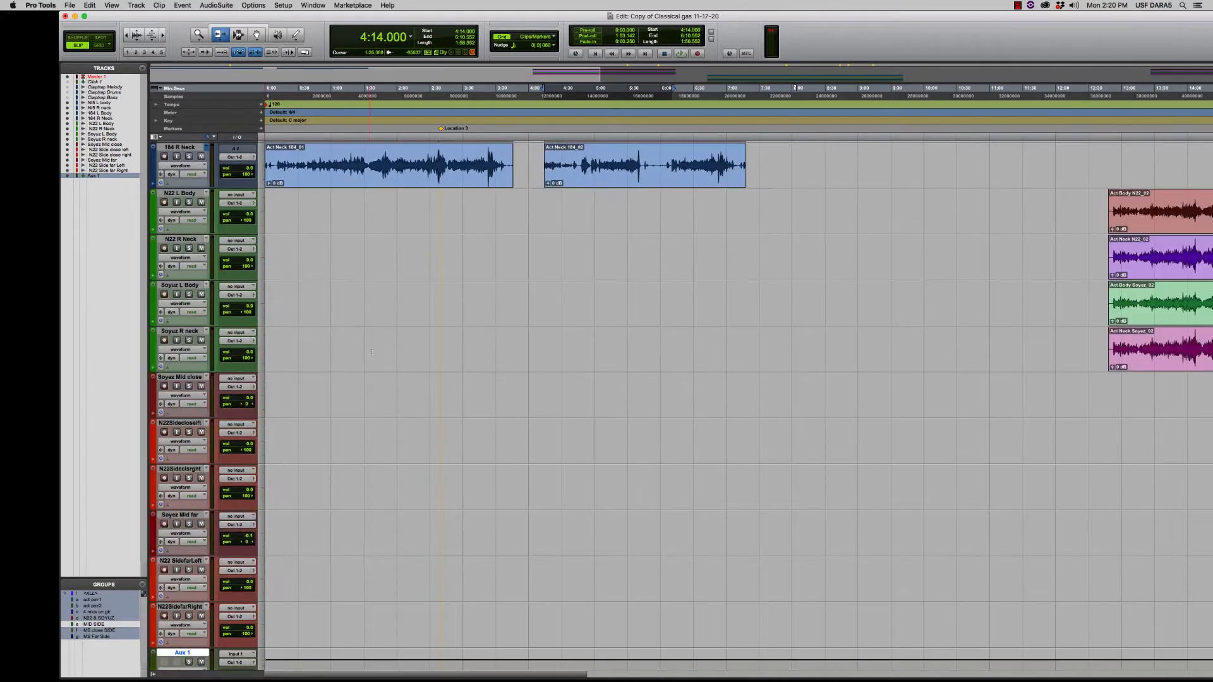
{"action": "scroll", "coordinate": [368, 347], "scroll_direction": "up", "scroll_amount": 3}
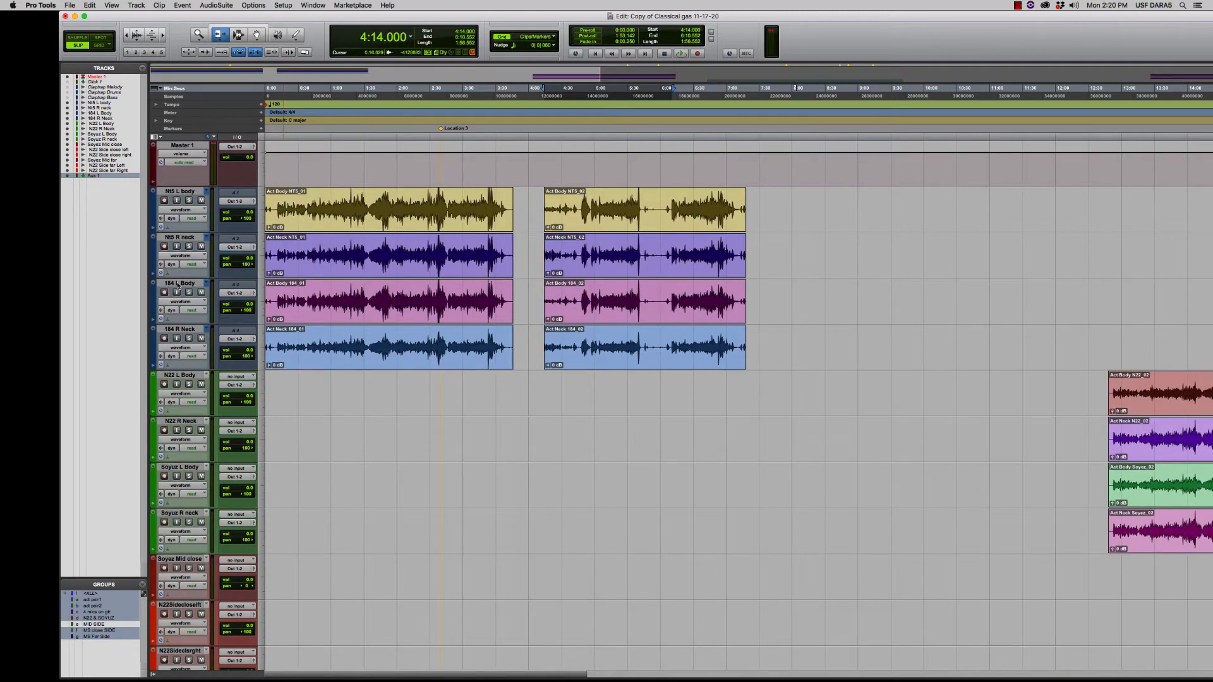
Activate the <ALL> group and play the first take from about 2:33.6 past the marker near 2:40.
{"action": "left_click", "coordinate": [100, 594]}
{"action": "left_click", "coordinate": [434, 126]}
{"action": "left_click", "coordinate": [197, 35]}
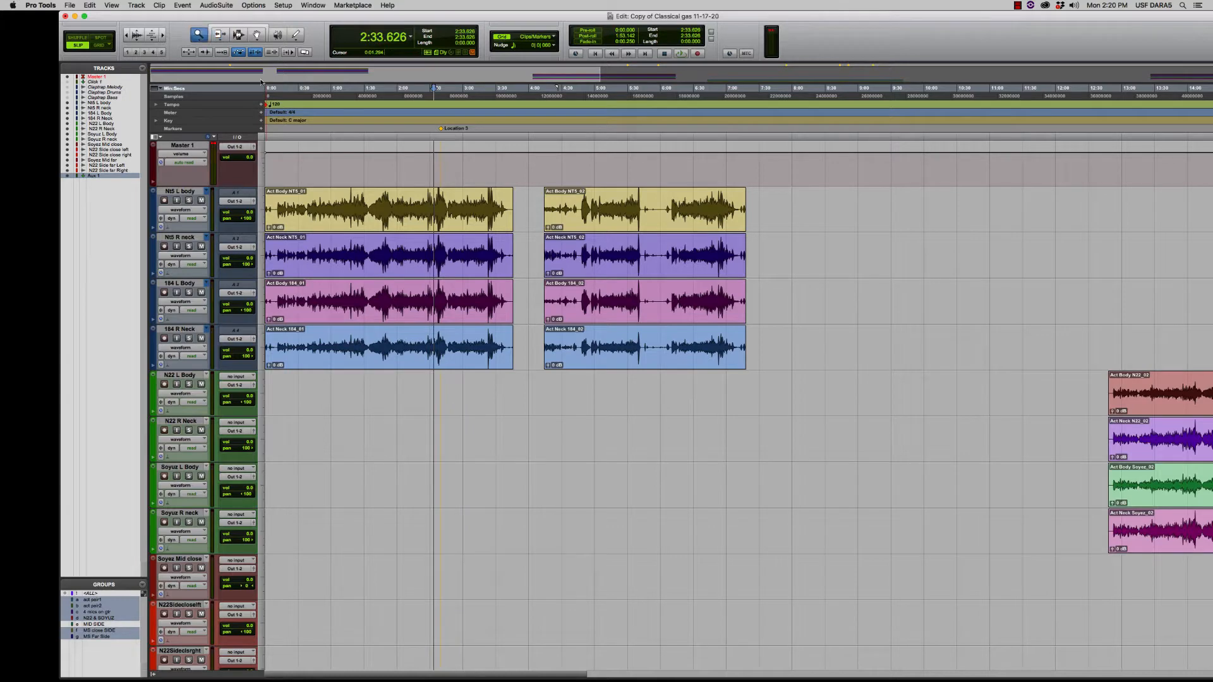
{"action": "left_click", "coordinate": [459, 185]}
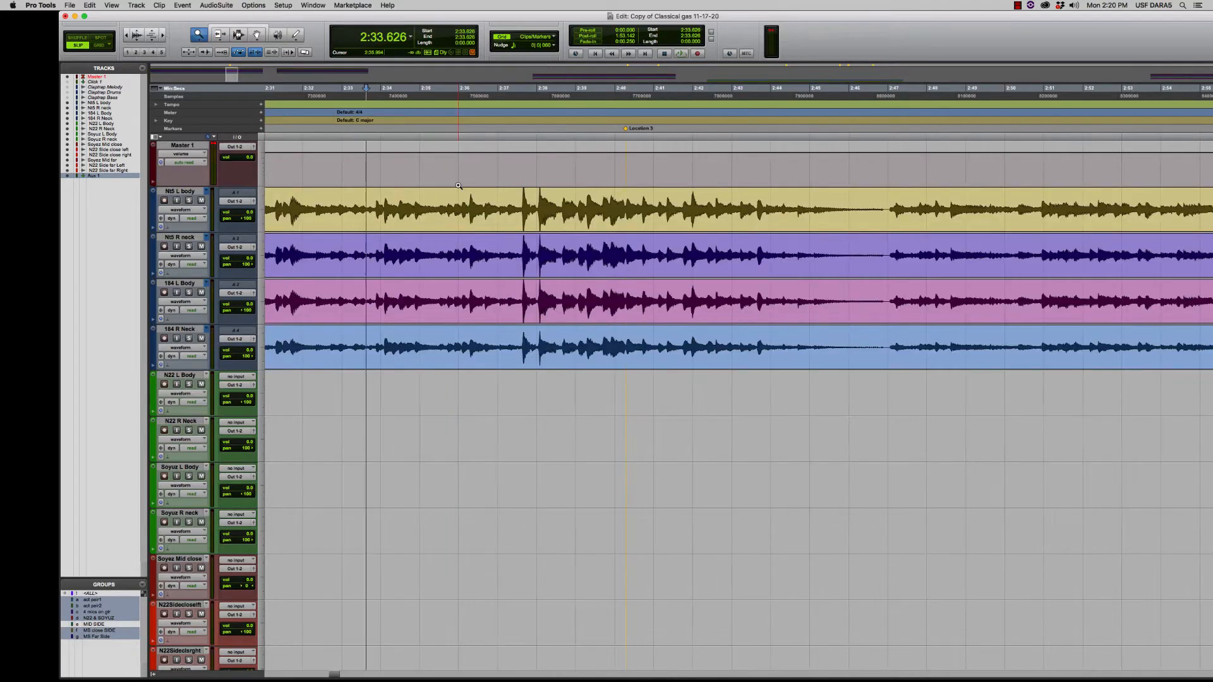
{"action": "key", "text": "space"}
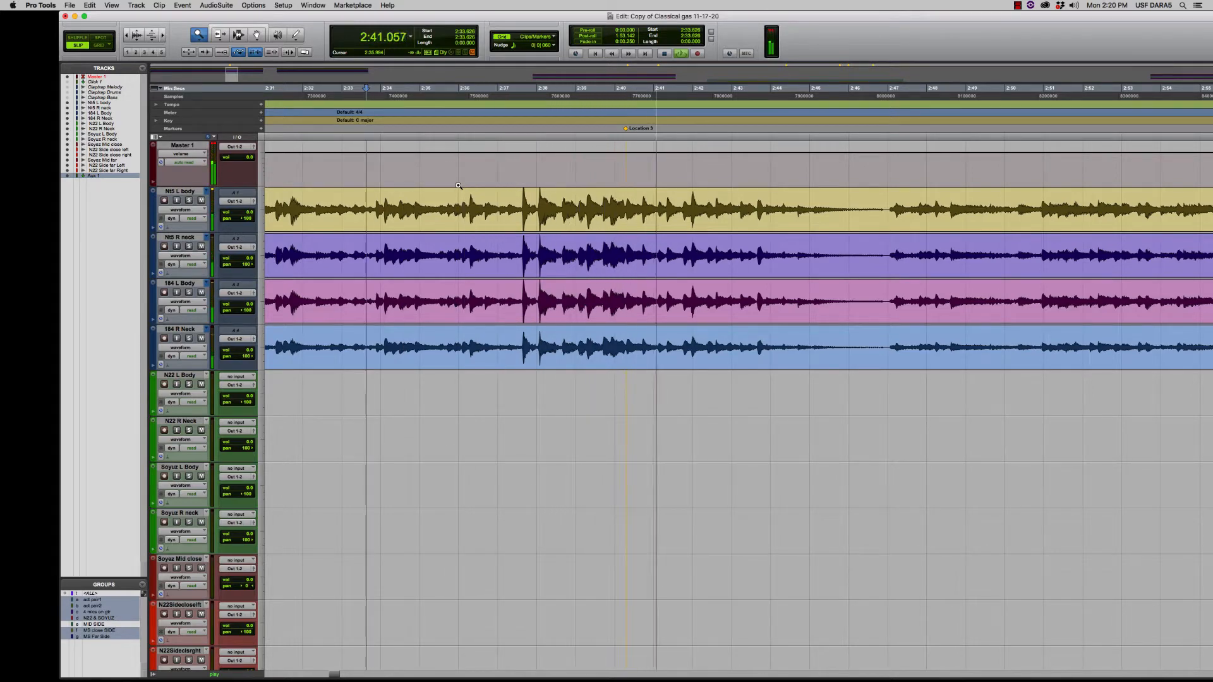
{"action": "key", "text": "space"}
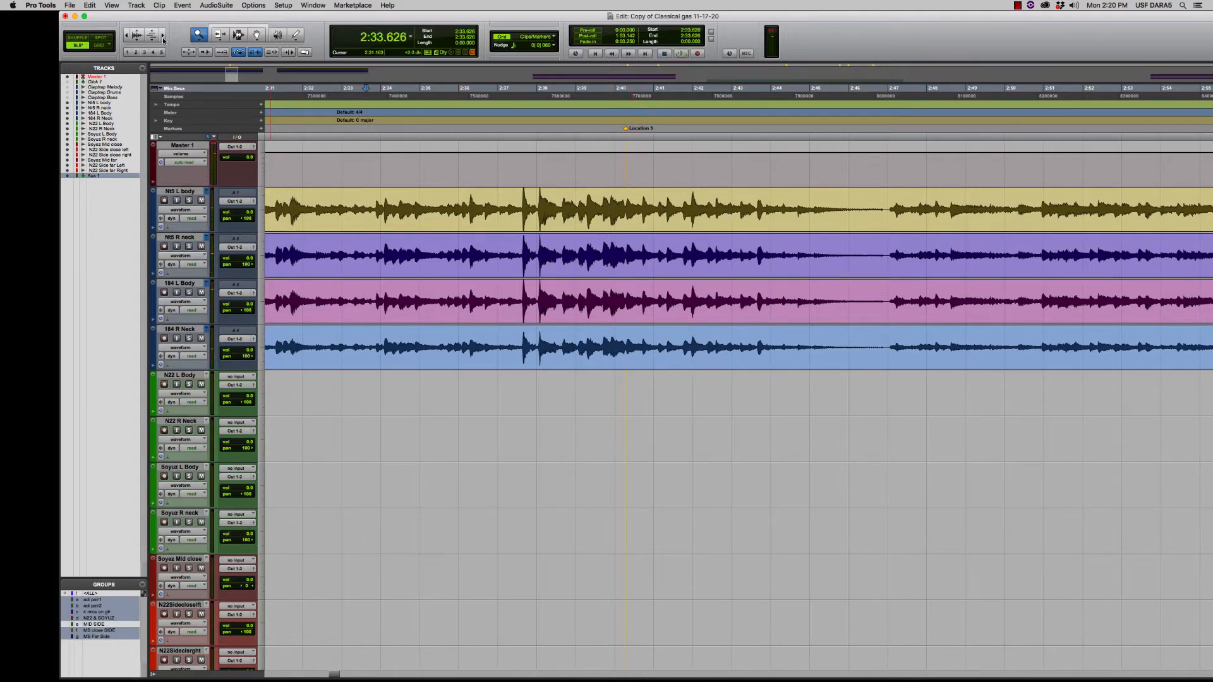
Switch to Grid mode and trim the ends of the first take's four clips back to the marker at 2:40.282.
{"action": "left_click", "coordinate": [130, 34]}
{"action": "left_click", "coordinate": [129, 35]}
{"action": "left_click", "coordinate": [130, 35]}
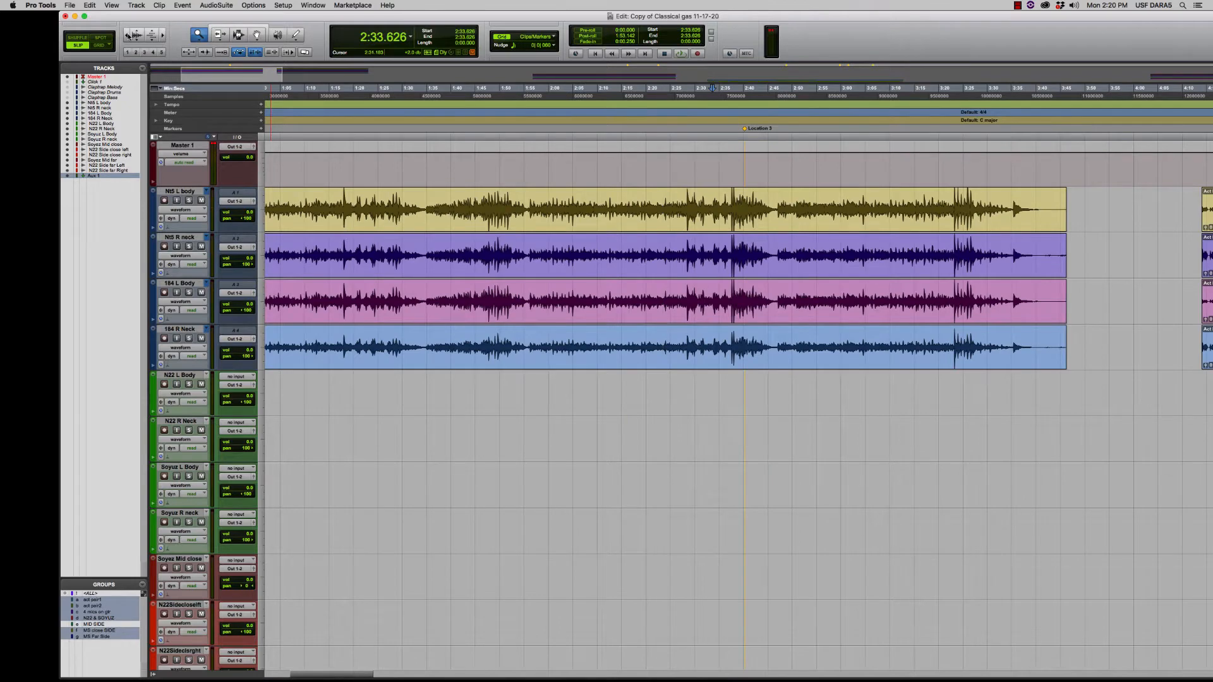
{"action": "left_click", "coordinate": [129, 35]}
{"action": "left_click", "coordinate": [129, 35]}
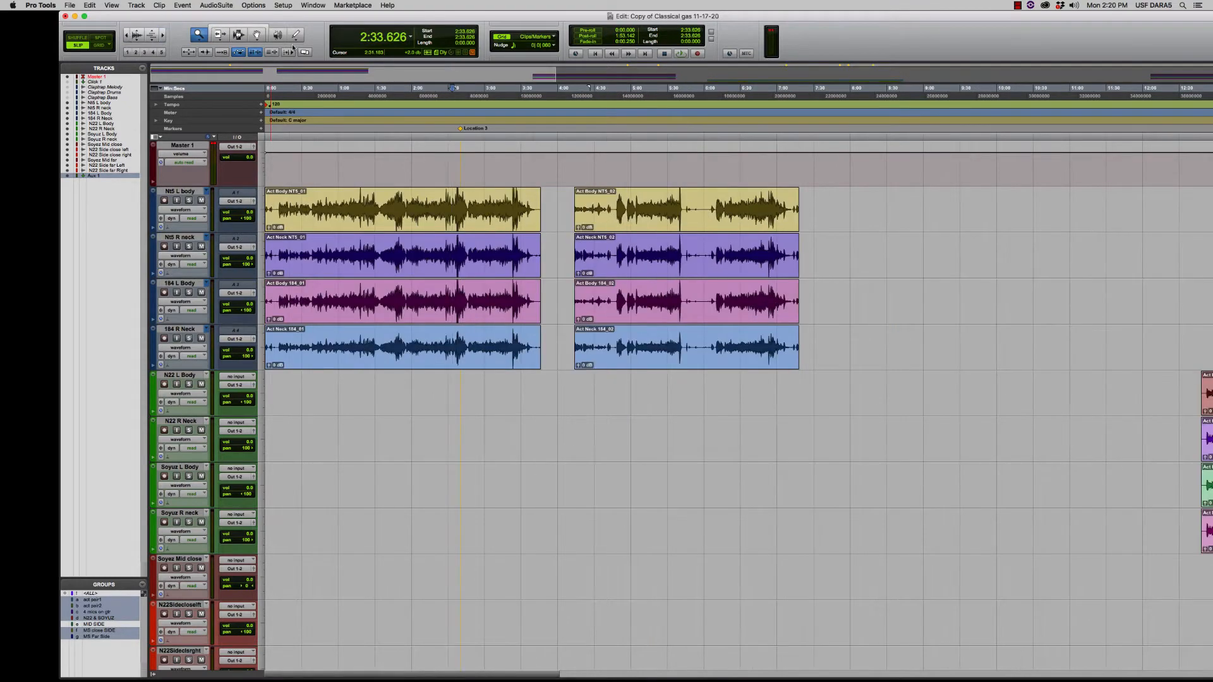
{"action": "key", "text": "F4"}
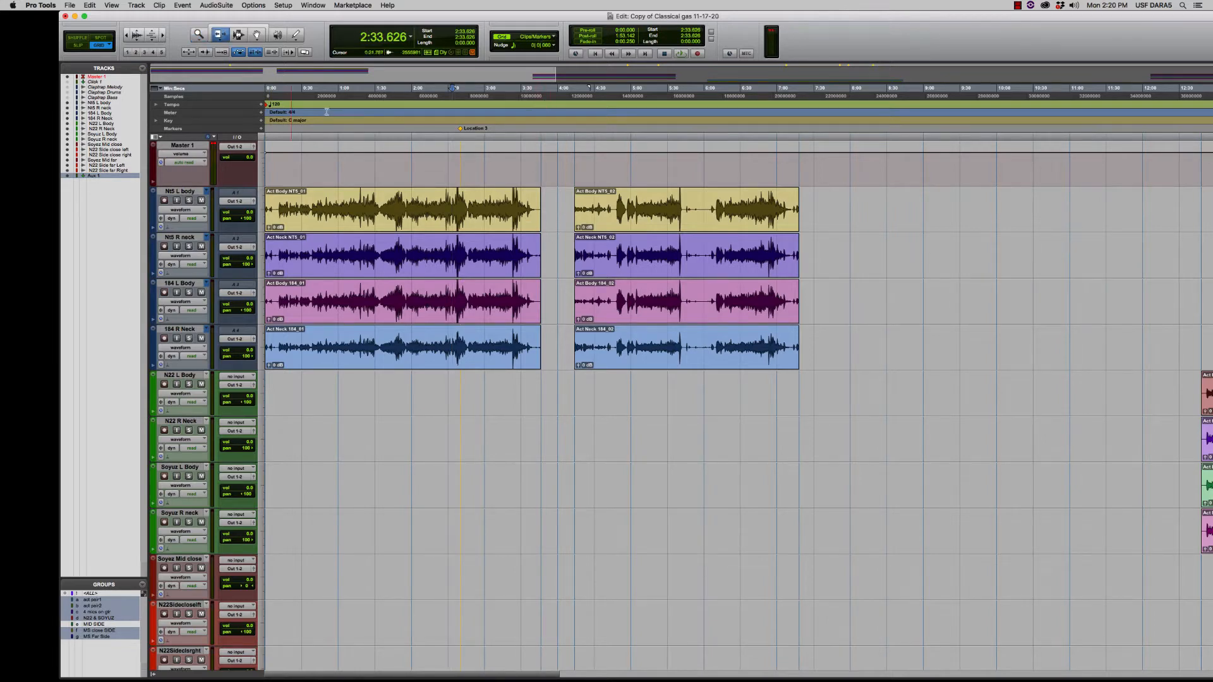
{"action": "left_click", "coordinate": [220, 35]}
{"action": "left_click", "coordinate": [521, 204]}
{"action": "left_click_drag", "start_coordinate": [522, 204], "coordinate": [453, 202]}
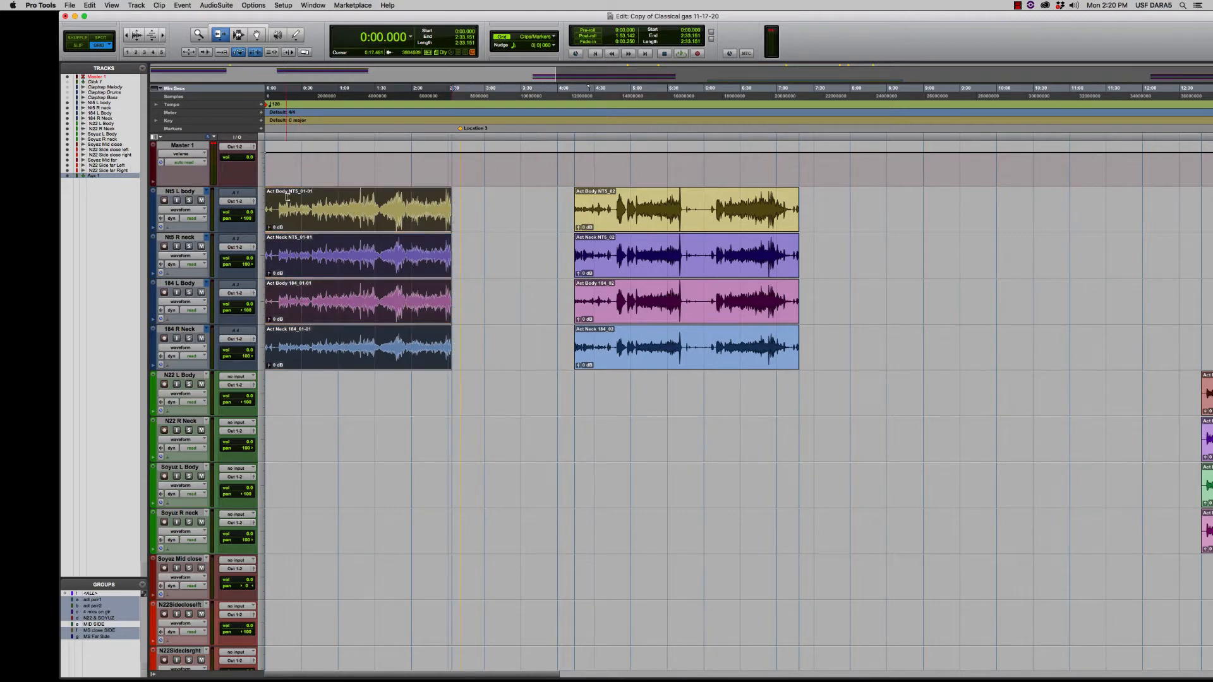
{"action": "key", "text": "super+z"}
{"action": "left_click_drag", "start_coordinate": [536, 219], "coordinate": [461, 219]}
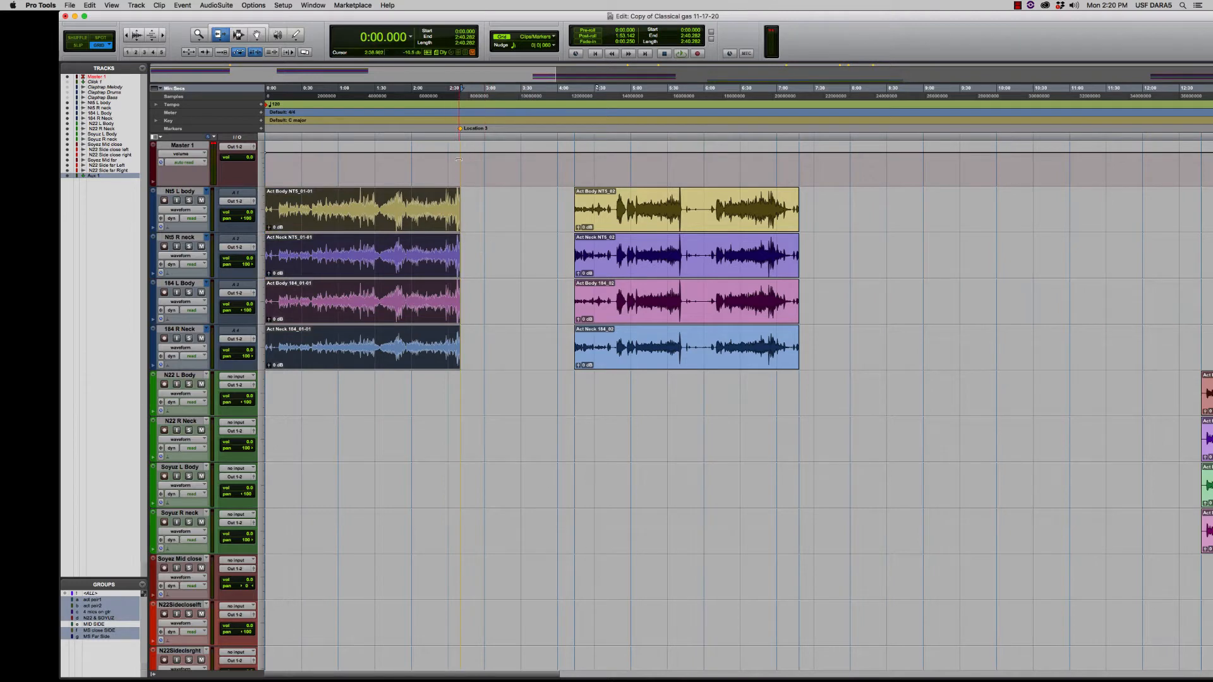
Play the trimmed ending of the first take from about 2:33.9.
{"action": "left_click", "coordinate": [452, 139]}
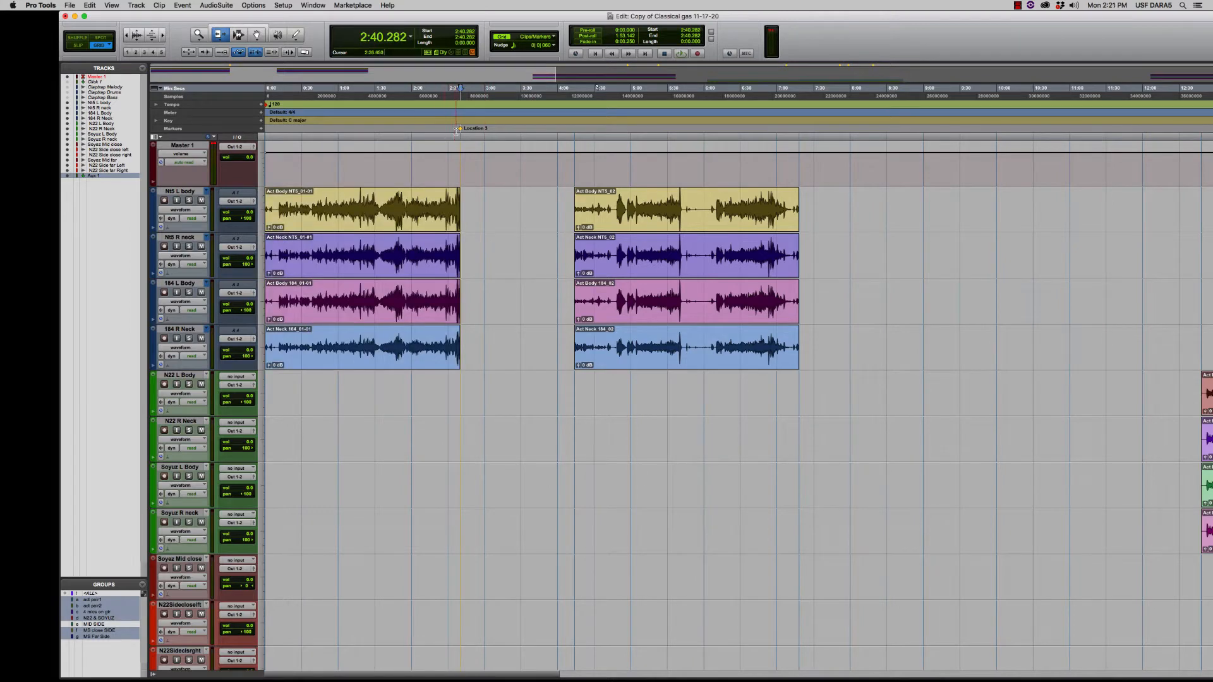
{"action": "left_click", "coordinate": [452, 128]}
{"action": "key", "text": "space"}
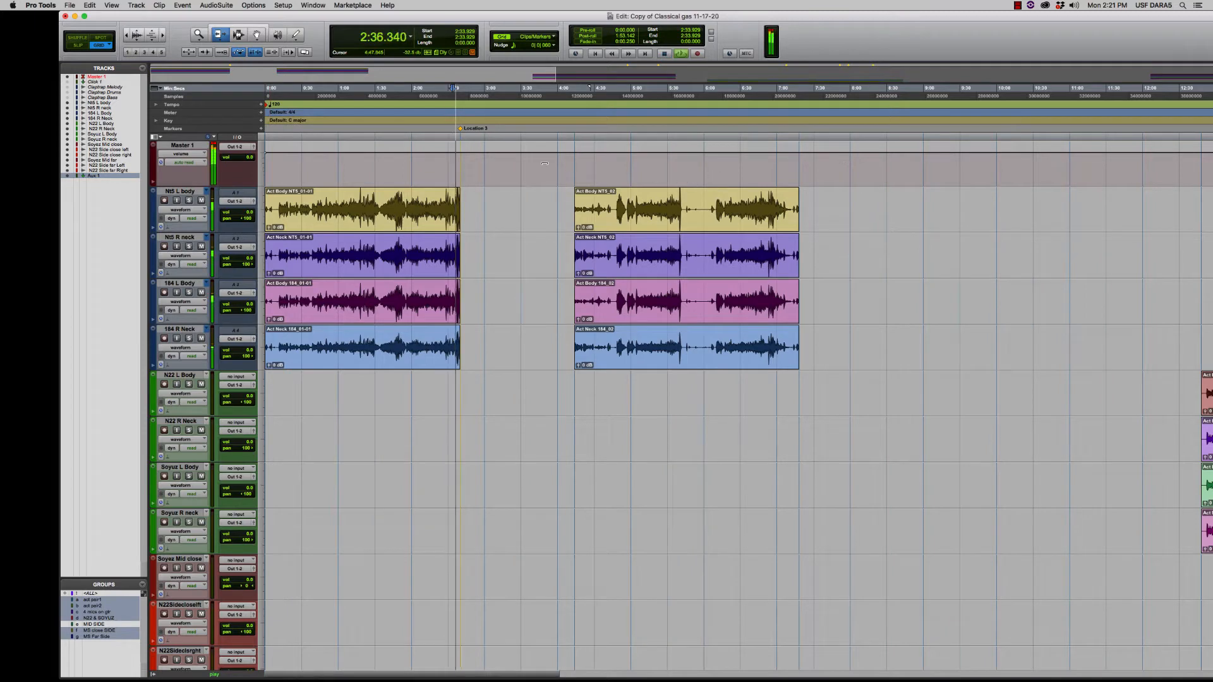
{"action": "left_click", "coordinate": [194, 34]}
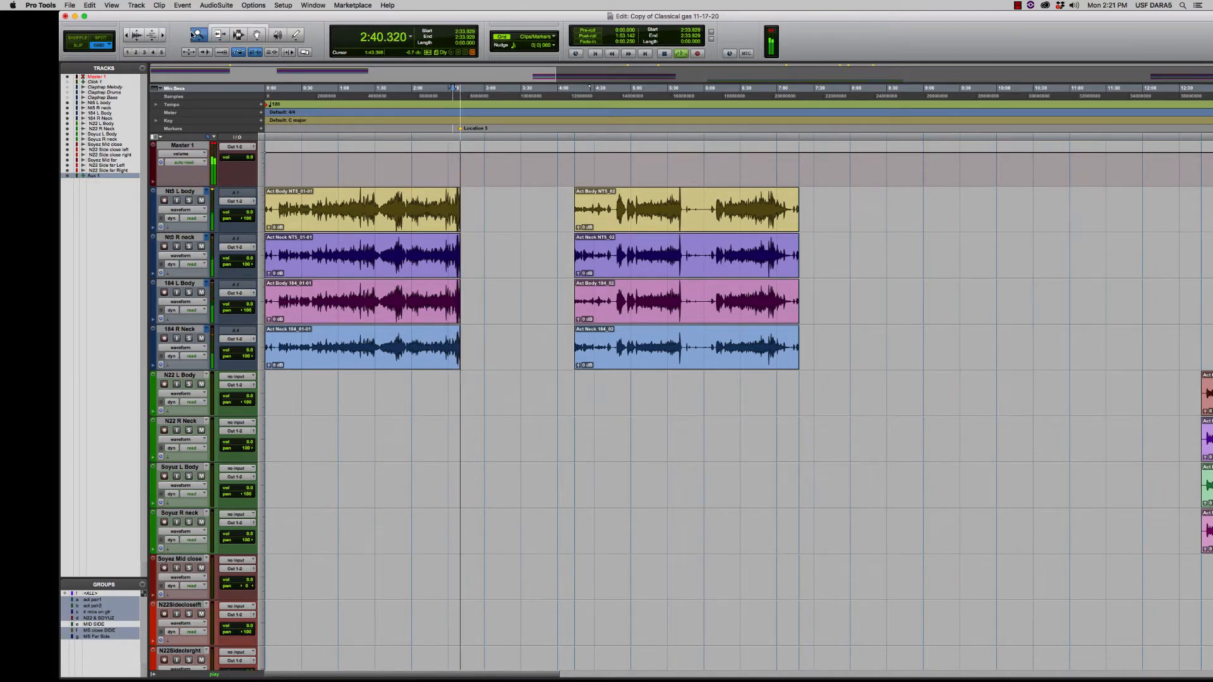
{"action": "key", "text": "space"}
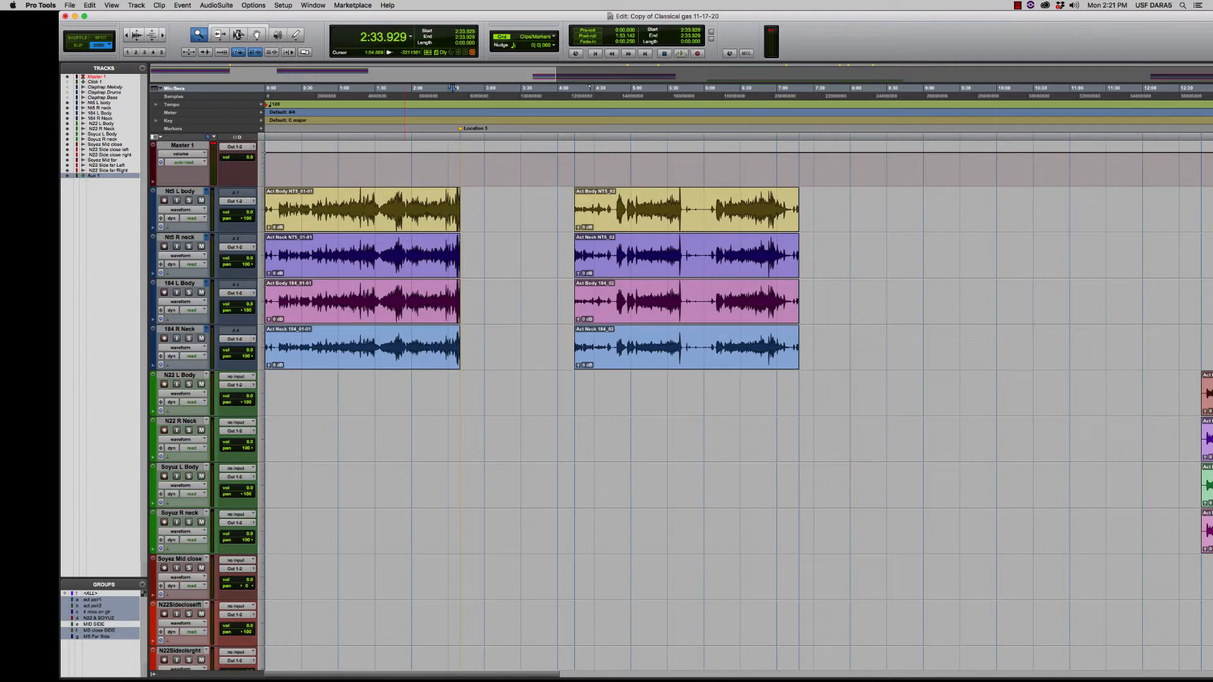
Select audio across the second take's four clips, starting exactly at the note onset at 6:10.551.
{"action": "left_click", "coordinate": [239, 35]}
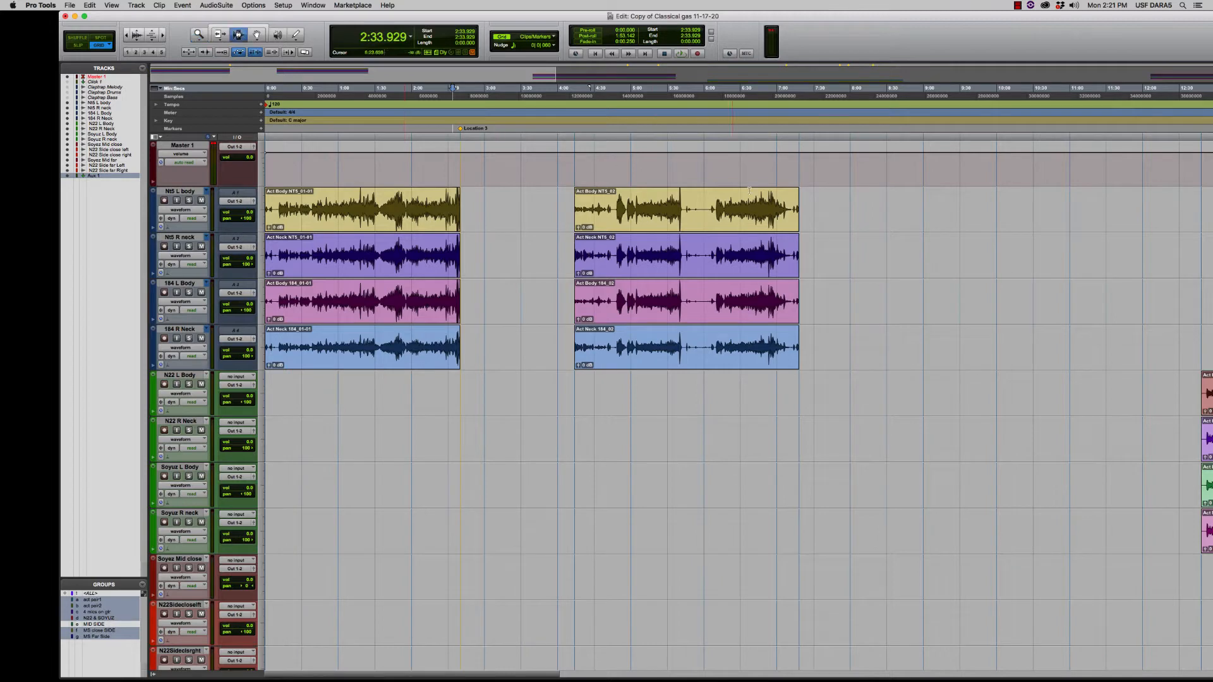
{"action": "left_click", "coordinate": [196, 34]}
{"action": "left_click_drag", "start_coordinate": [709, 210], "coordinate": [733, 211]}
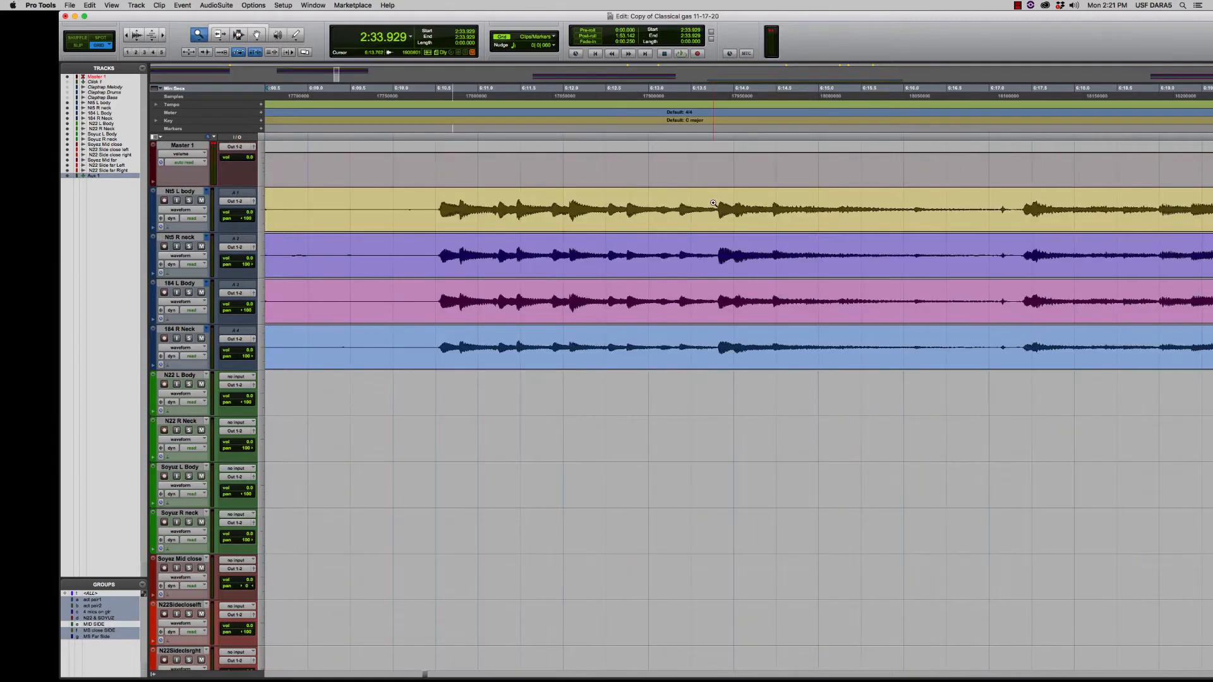
{"action": "left_click_drag", "start_coordinate": [437, 199], "coordinate": [450, 194]}
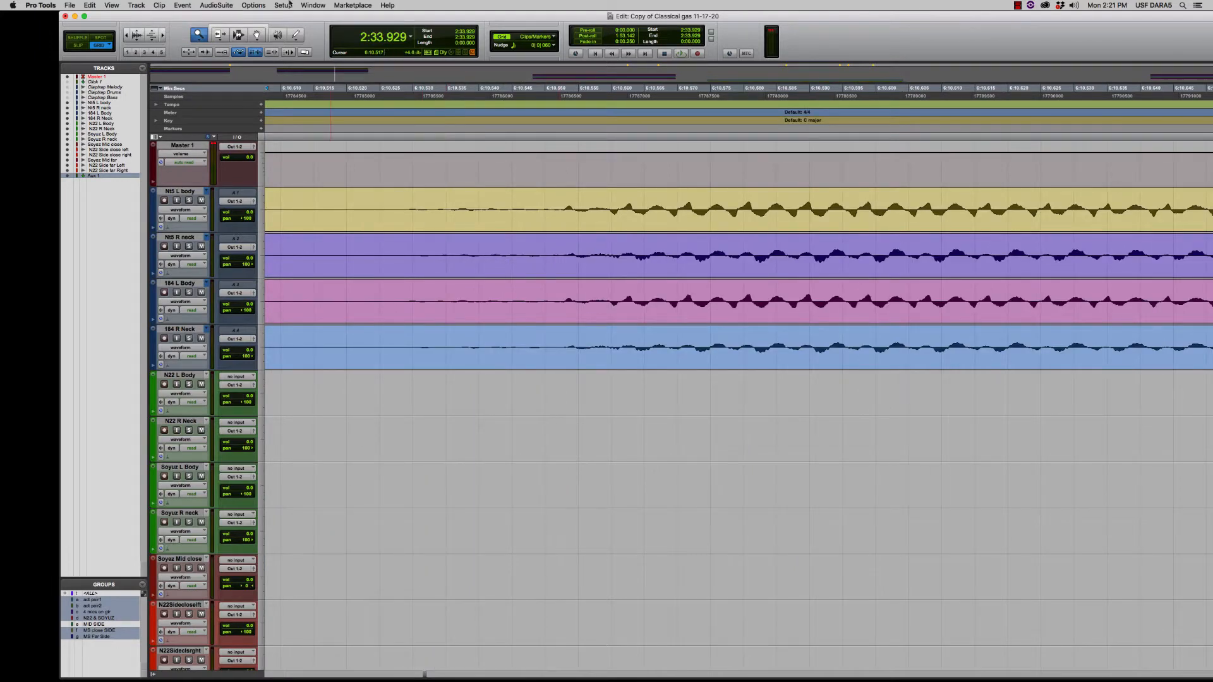
{"action": "left_click", "coordinate": [239, 36]}
{"action": "left_click_drag", "start_coordinate": [553, 217], "coordinate": [1212, 217]}
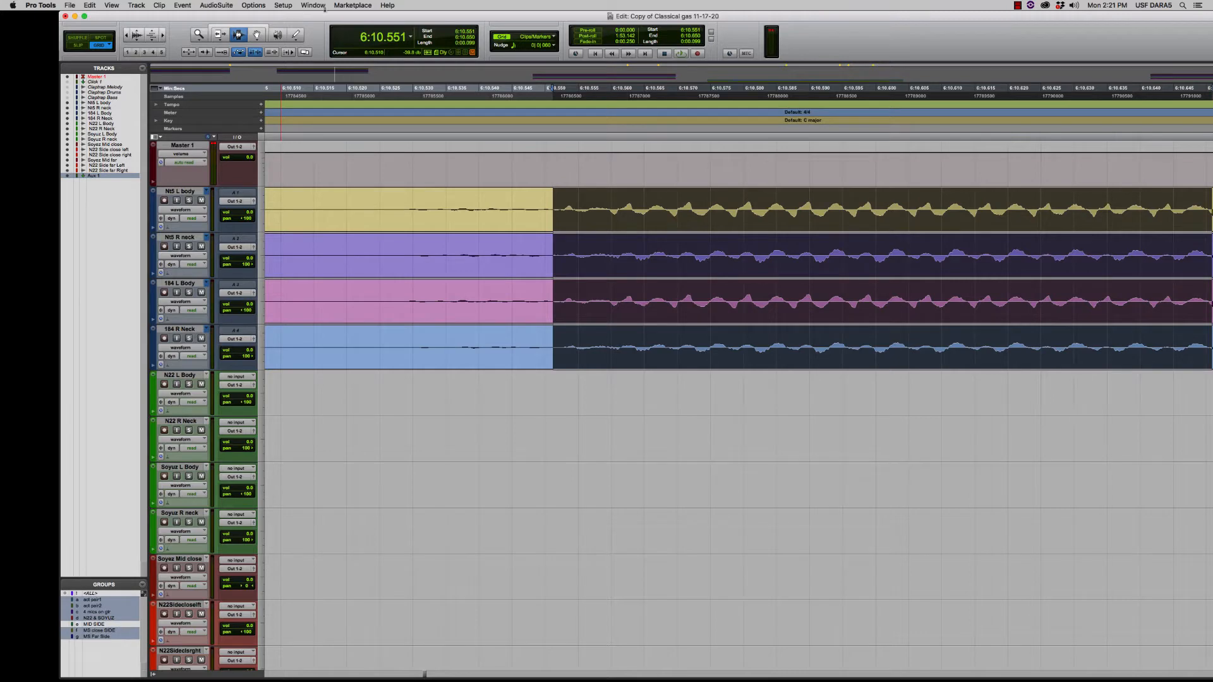
Extend the selection to the end of the second take at about 7:18.167 and separate it into its own clips.
{"action": "left_click", "coordinate": [126, 36]}
{"action": "left_click", "coordinate": [126, 36]}
{"action": "left_click", "coordinate": [126, 36]}
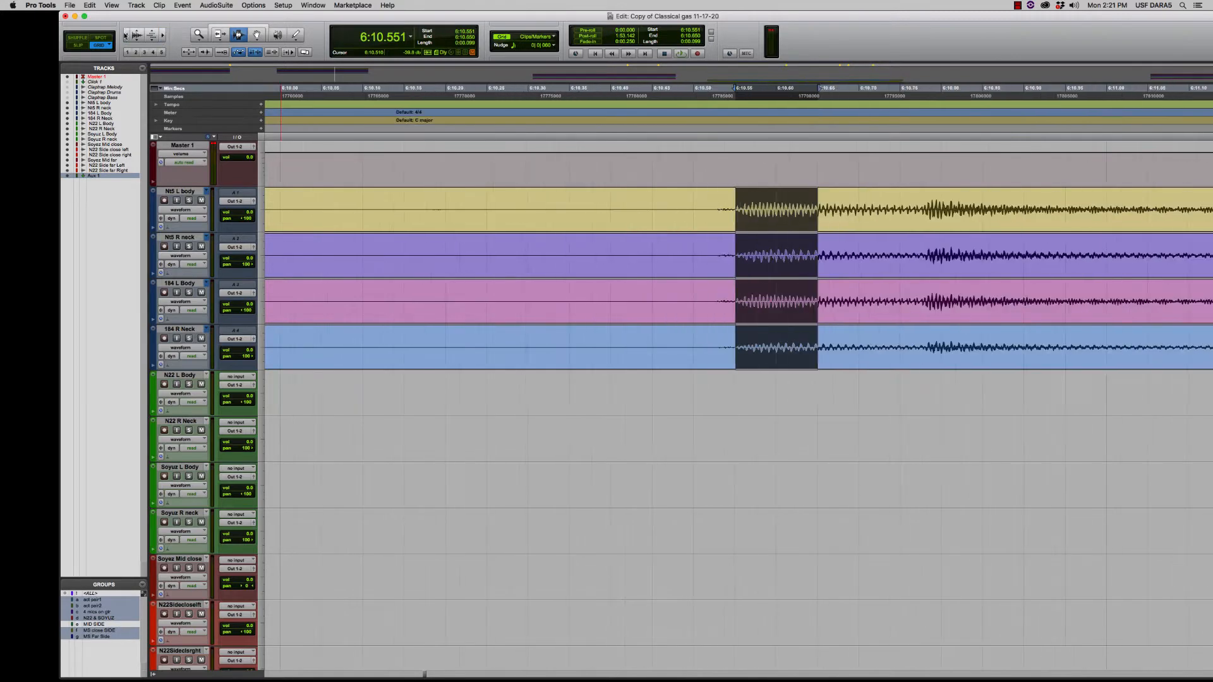
{"action": "left_click", "coordinate": [1062, 264], "text": "shift"}
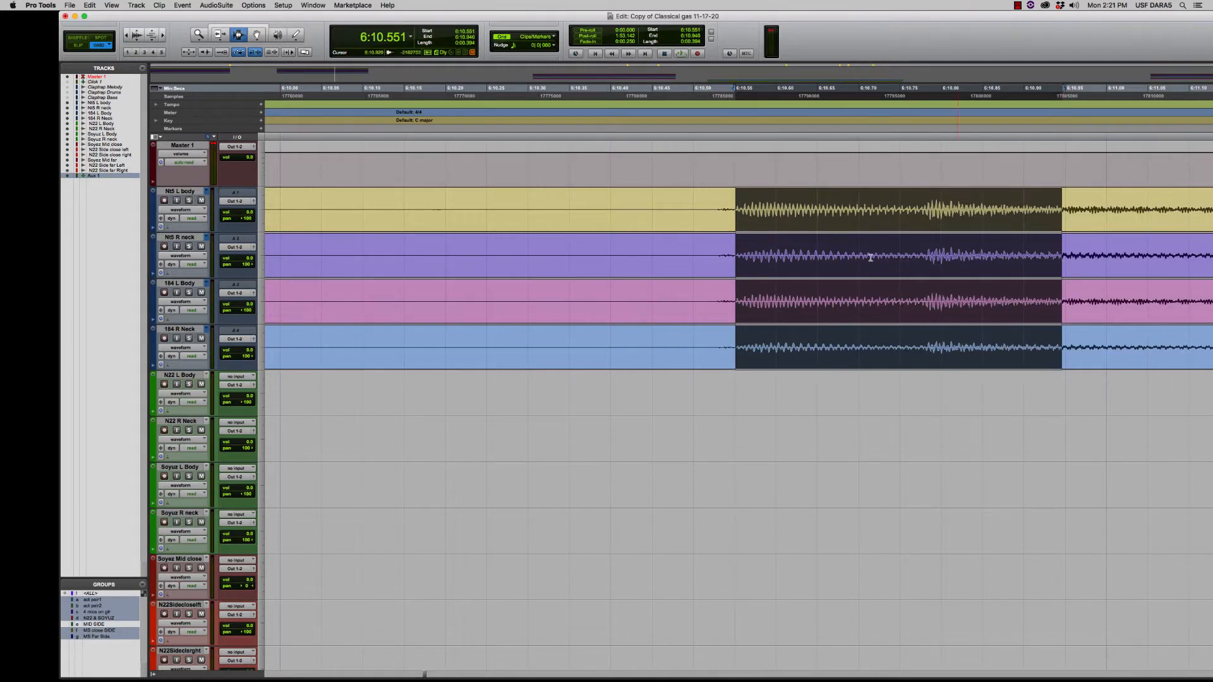
{"action": "left_click", "coordinate": [125, 35]}
{"action": "left_click", "coordinate": [126, 35]}
{"action": "left_click", "coordinate": [125, 36]}
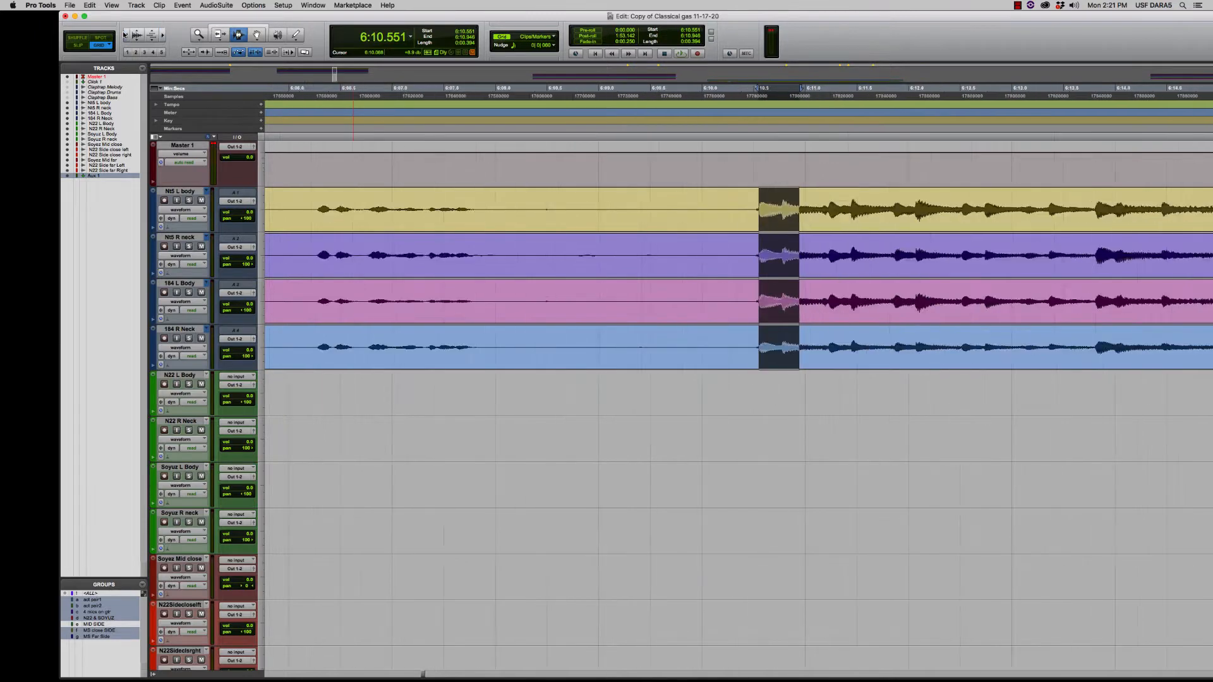
{"action": "left_click", "coordinate": [126, 35]}
{"action": "left_click", "coordinate": [126, 35]}
{"action": "left_click", "coordinate": [125, 35]}
{"action": "left_click", "coordinate": [125, 35]}
{"action": "left_click", "coordinate": [126, 35]}
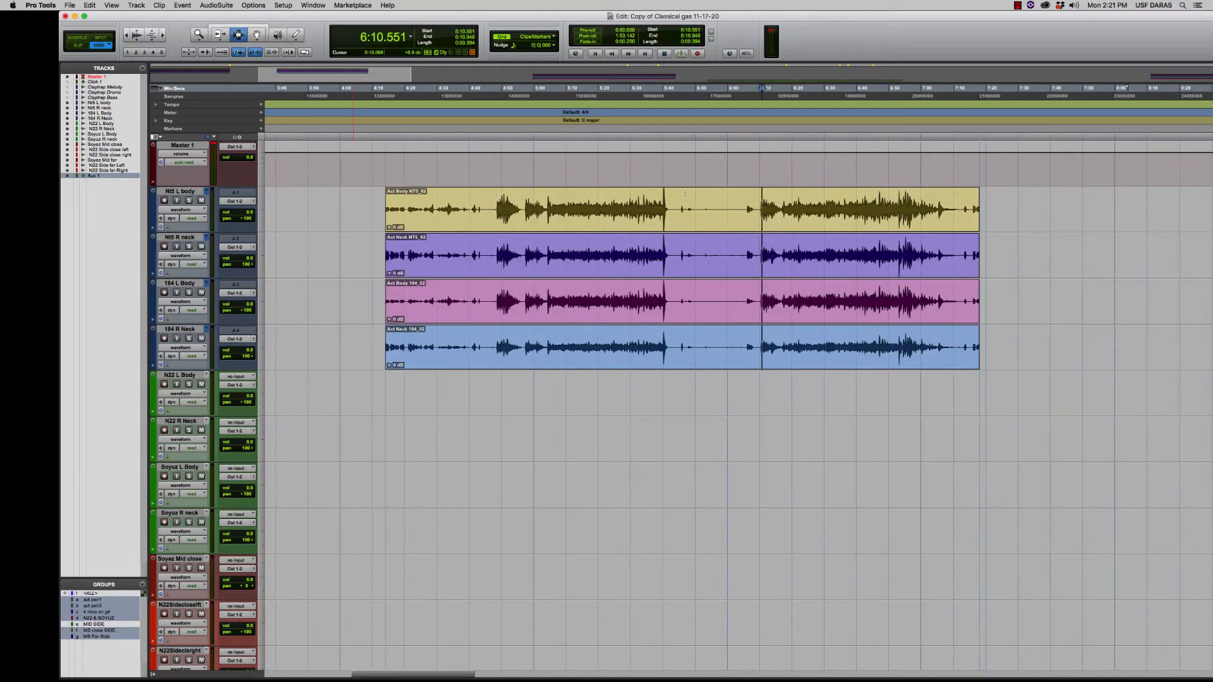
{"action": "left_click", "coordinate": [983, 250], "text": "shift"}
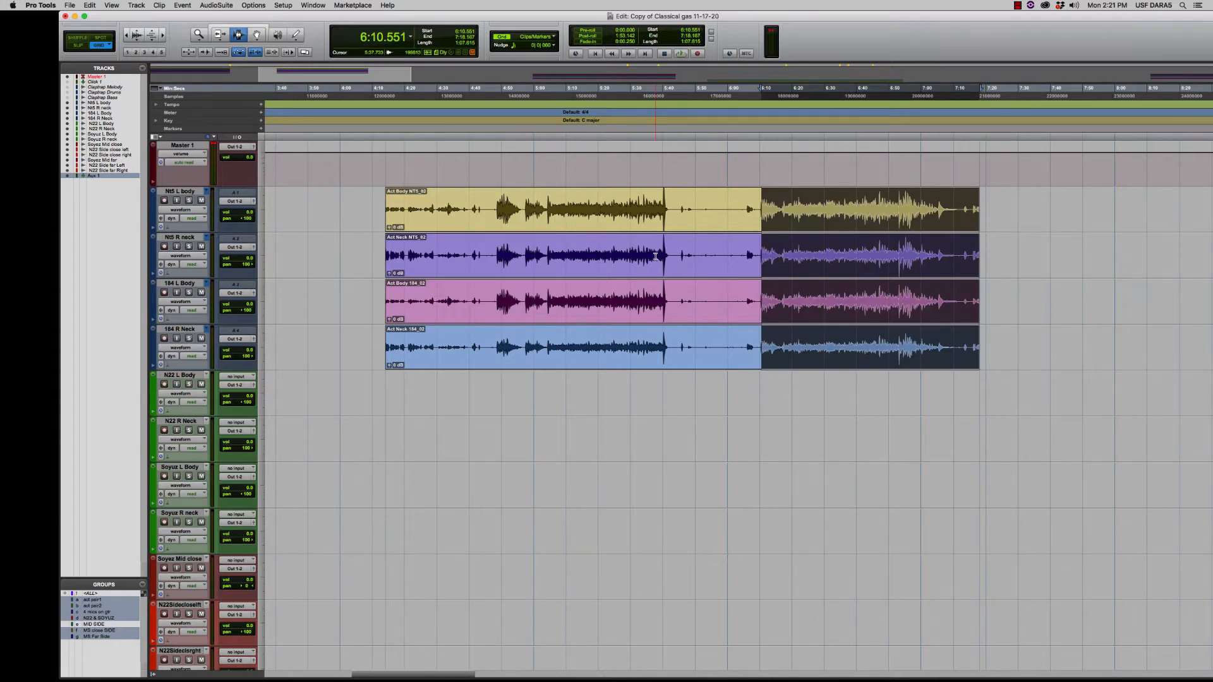
{"action": "key", "text": "super+e"}
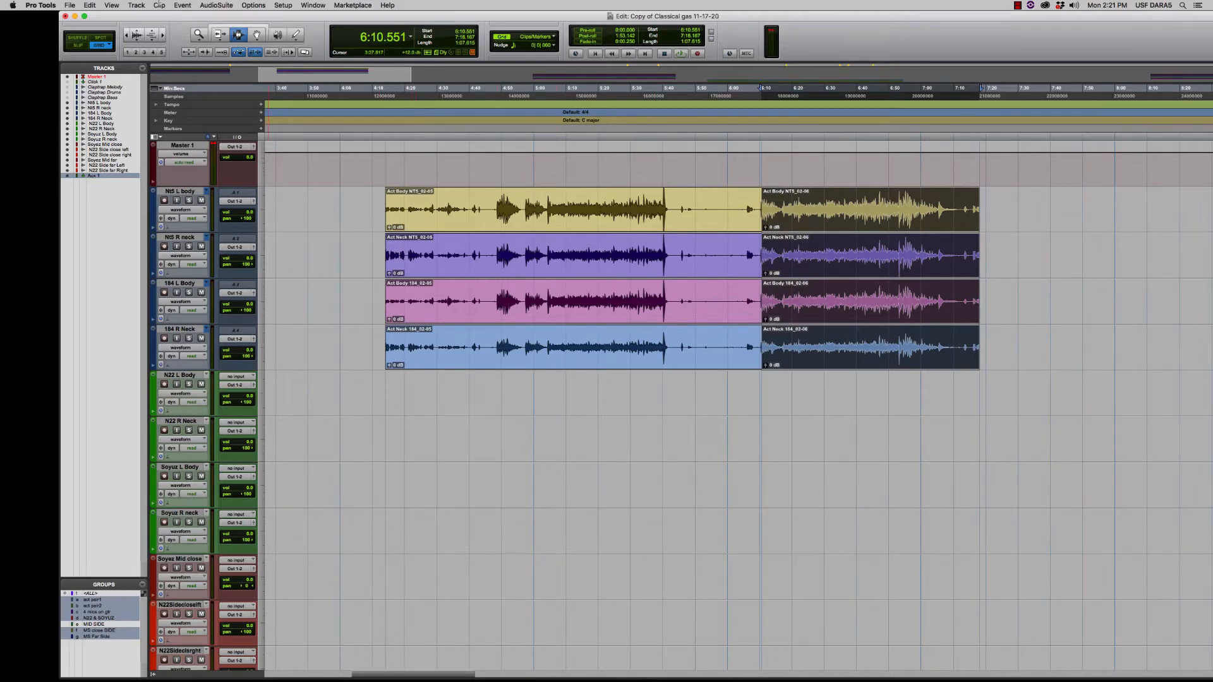
Move the second take's opening section to 8:17.649, then use Shuffle mode to butt its ending section against the first take.
{"action": "left_click", "coordinate": [260, 34]}
{"action": "left_click", "coordinate": [128, 34]}
{"action": "left_click", "coordinate": [128, 35]}
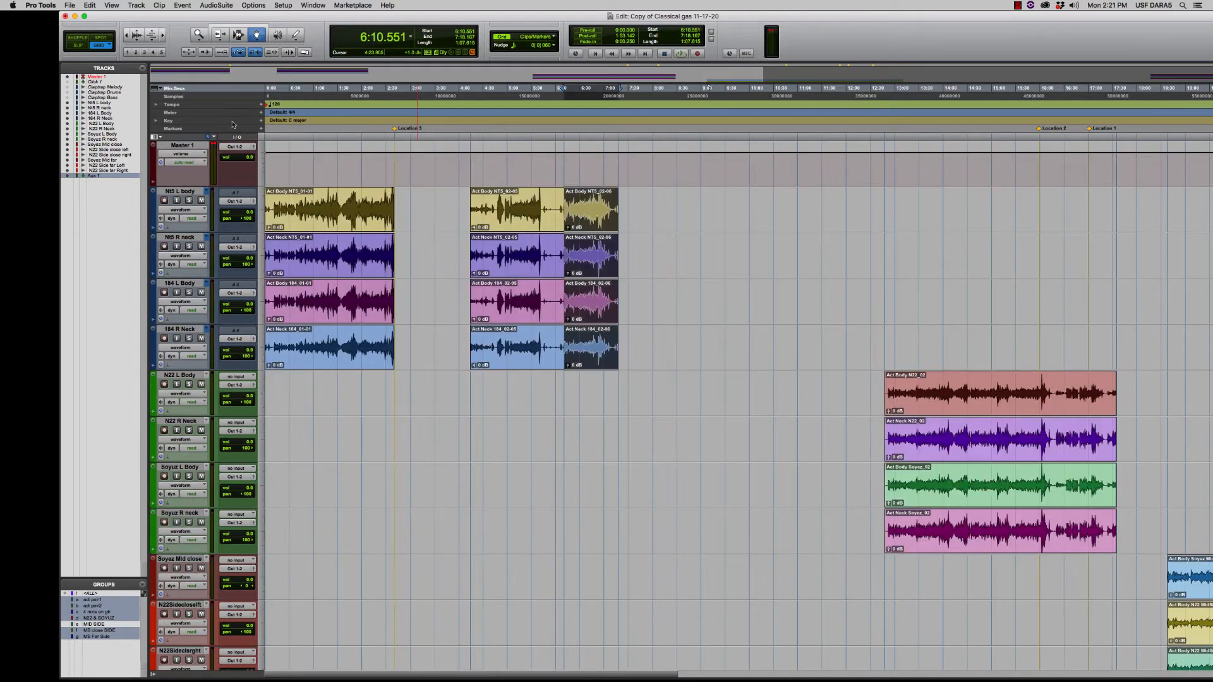
{"action": "left_click_drag", "start_coordinate": [505, 218], "coordinate": [700, 231]}
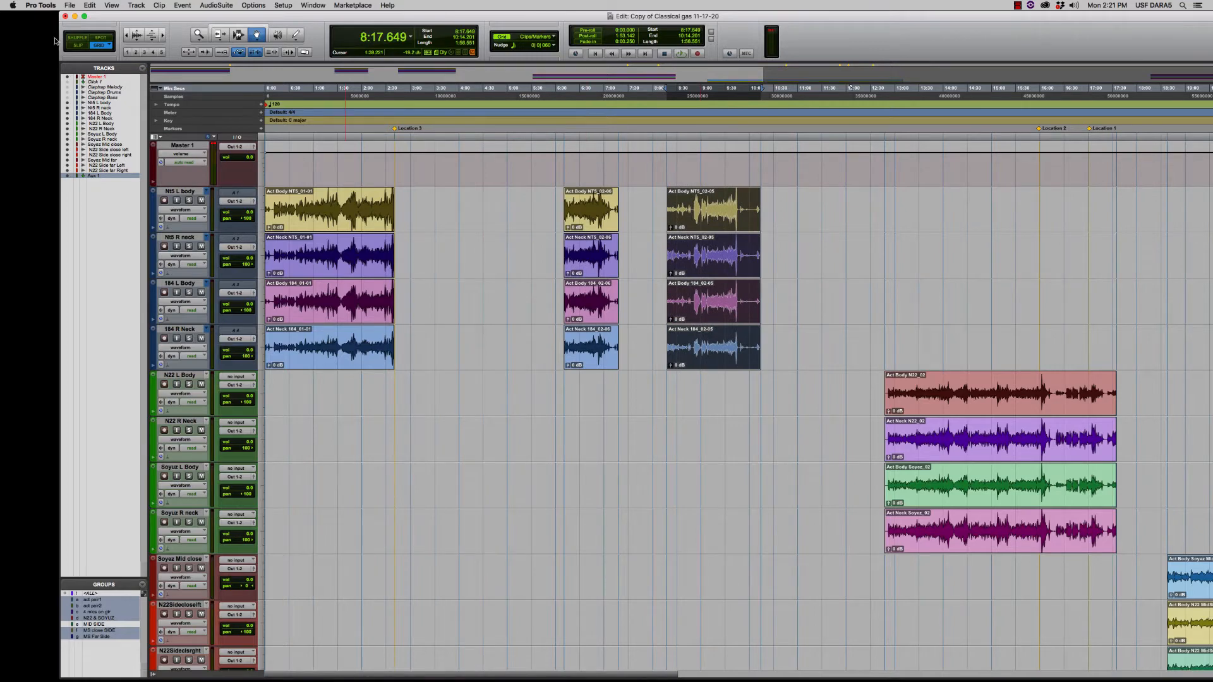
{"action": "left_click", "coordinate": [75, 38]}
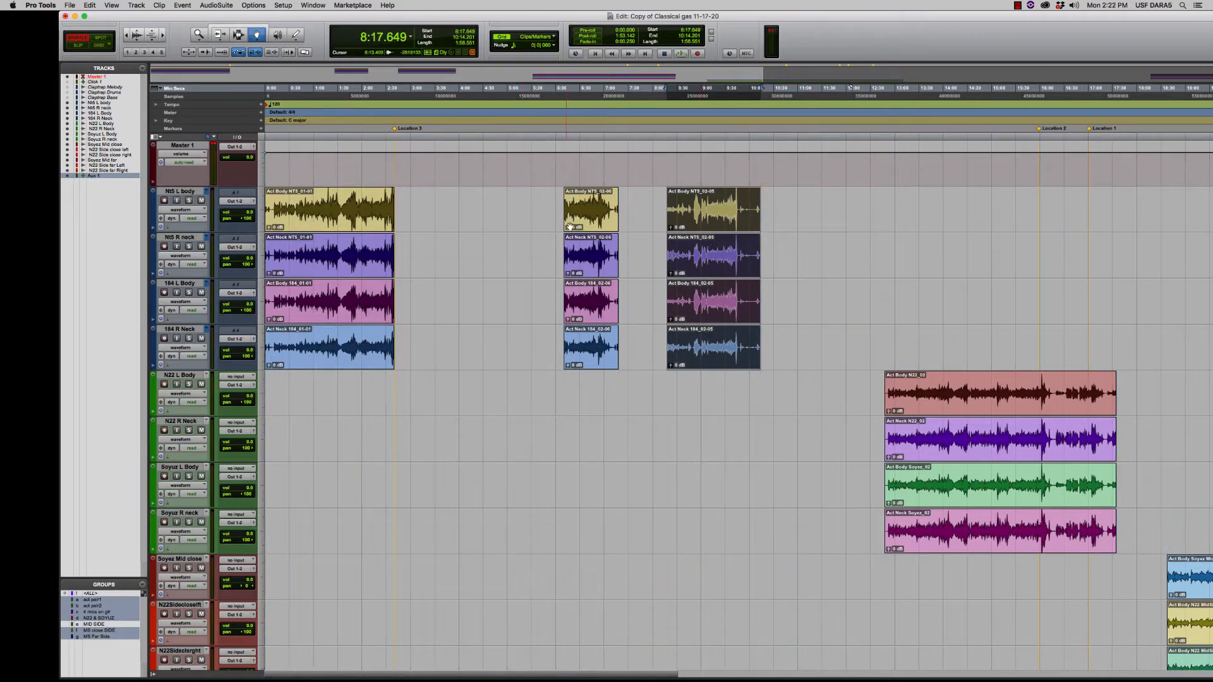
{"action": "left_click_drag", "start_coordinate": [577, 221], "coordinate": [506, 283]}
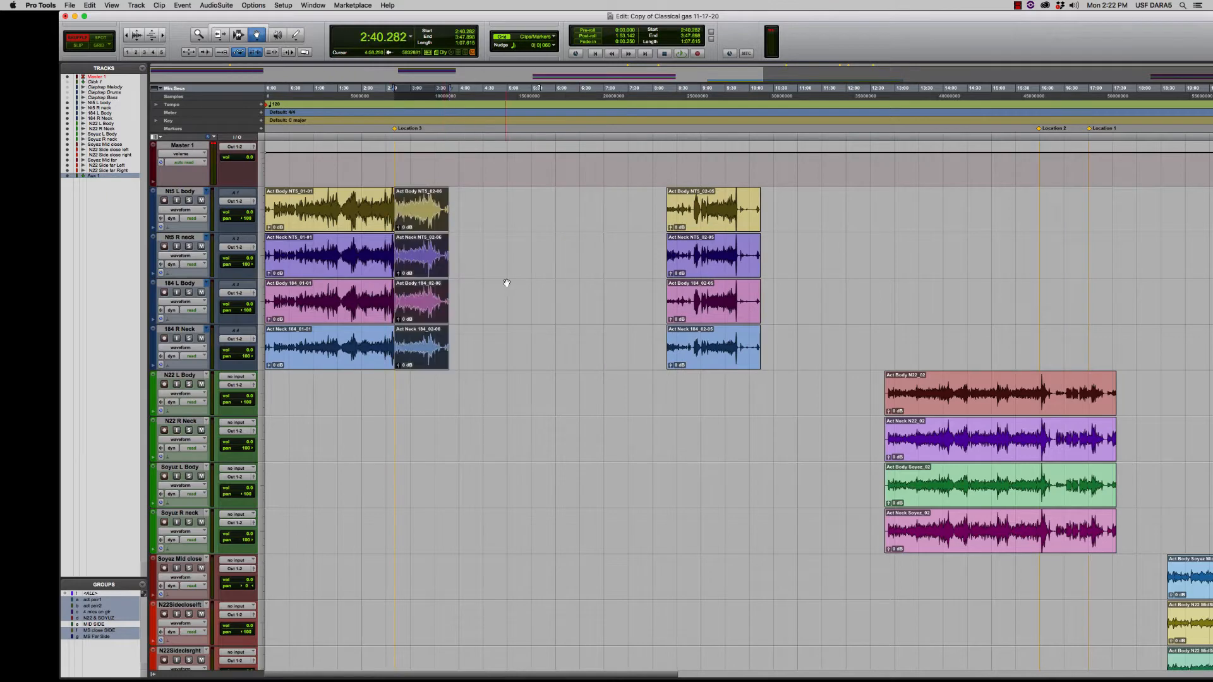
Return to Slip mode and play from 2:25.015 across the new edit point, viewing the joined clips close up.
{"action": "left_click", "coordinate": [381, 134]}
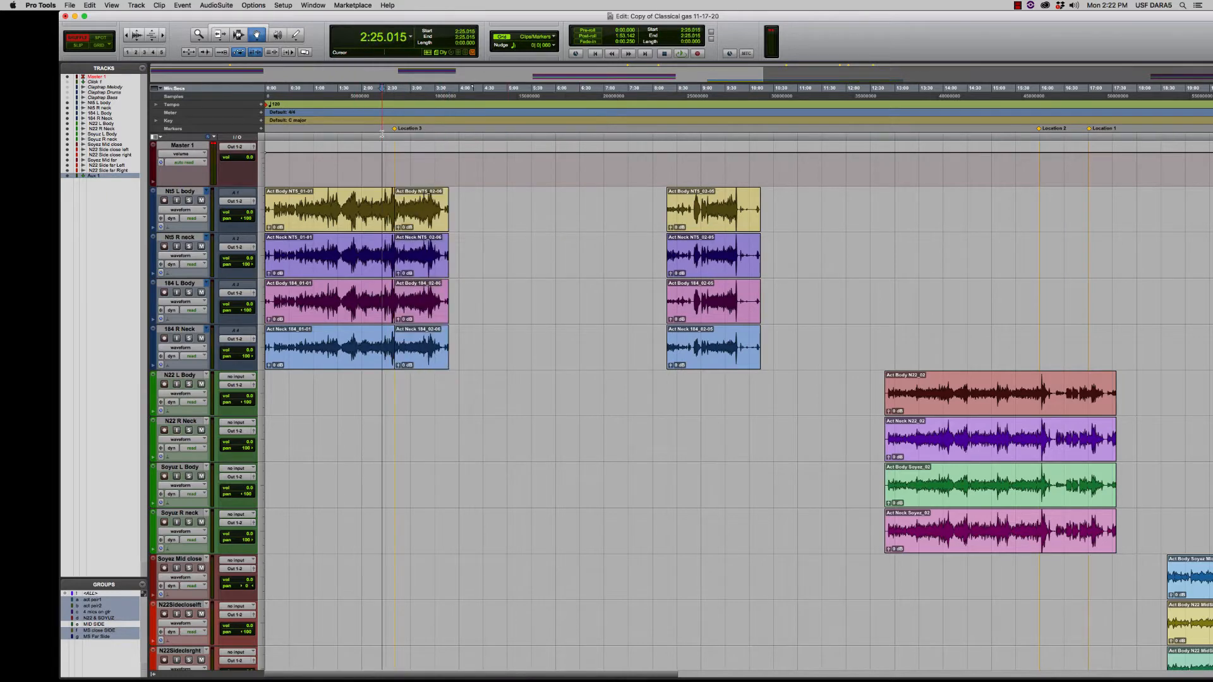
{"action": "left_click", "coordinate": [81, 47]}
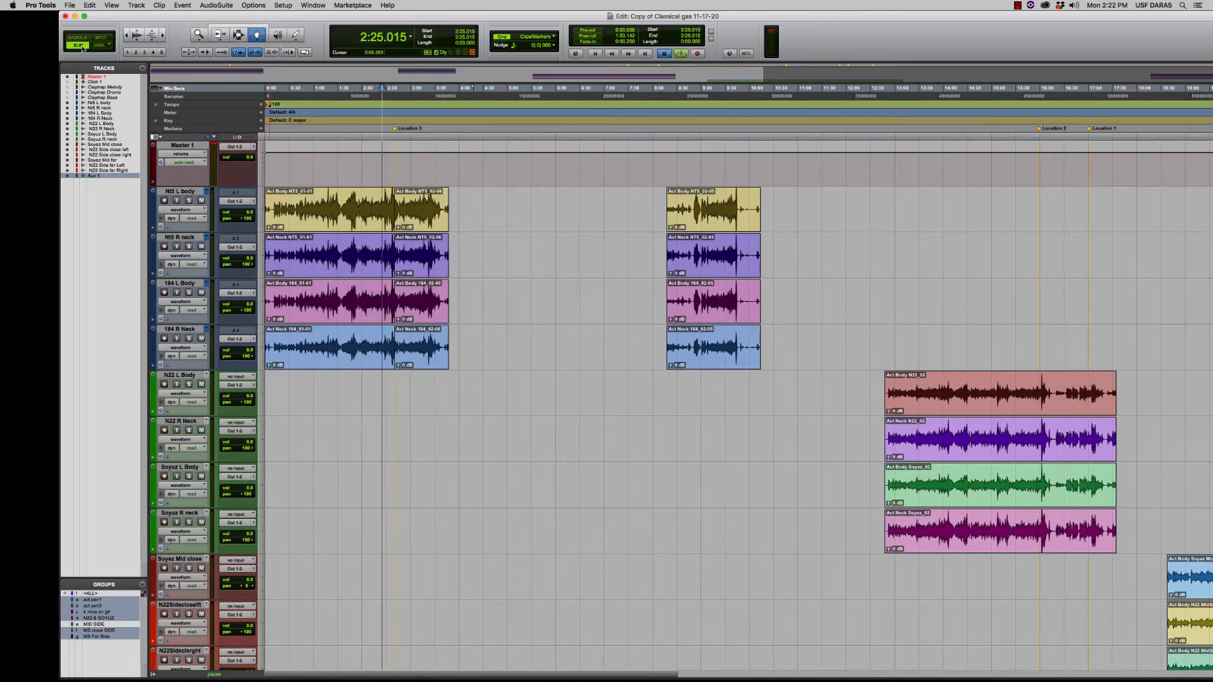
{"action": "key", "text": "space"}
{"action": "left_click", "coordinate": [200, 35]}
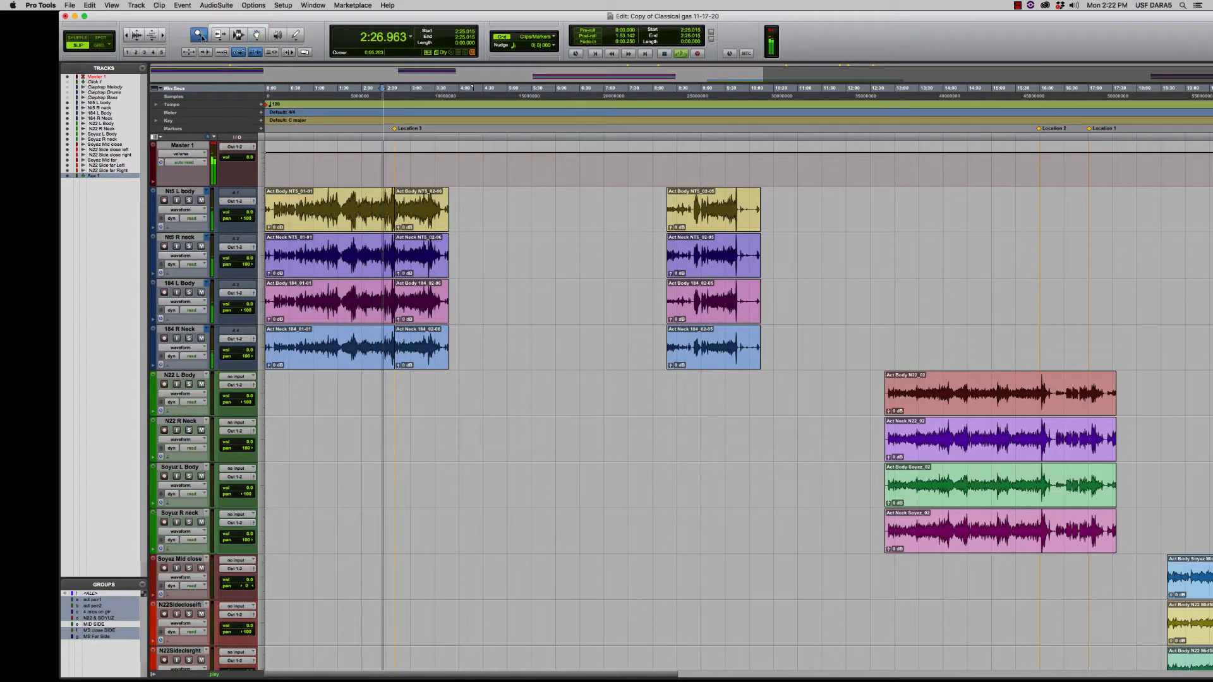
{"action": "left_click", "coordinate": [398, 210]}
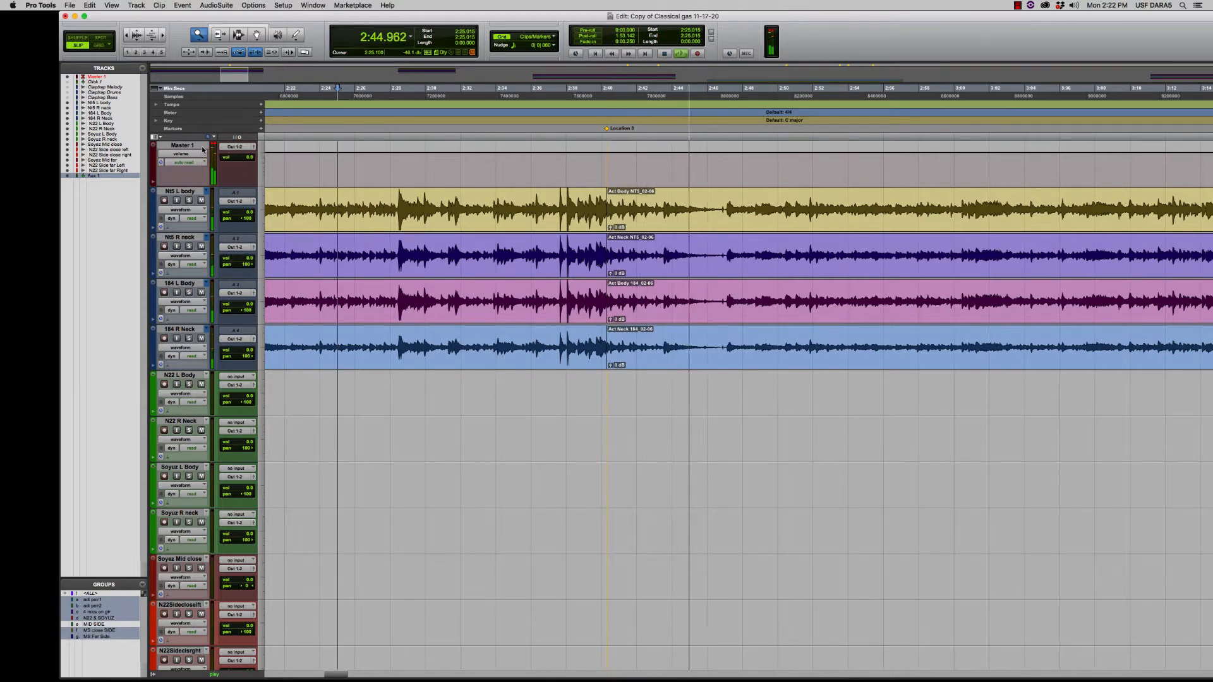
Stop playback and set all tracks to medium height around the ending of the N22 and Soyuz clips.
{"action": "key", "text": "space"}
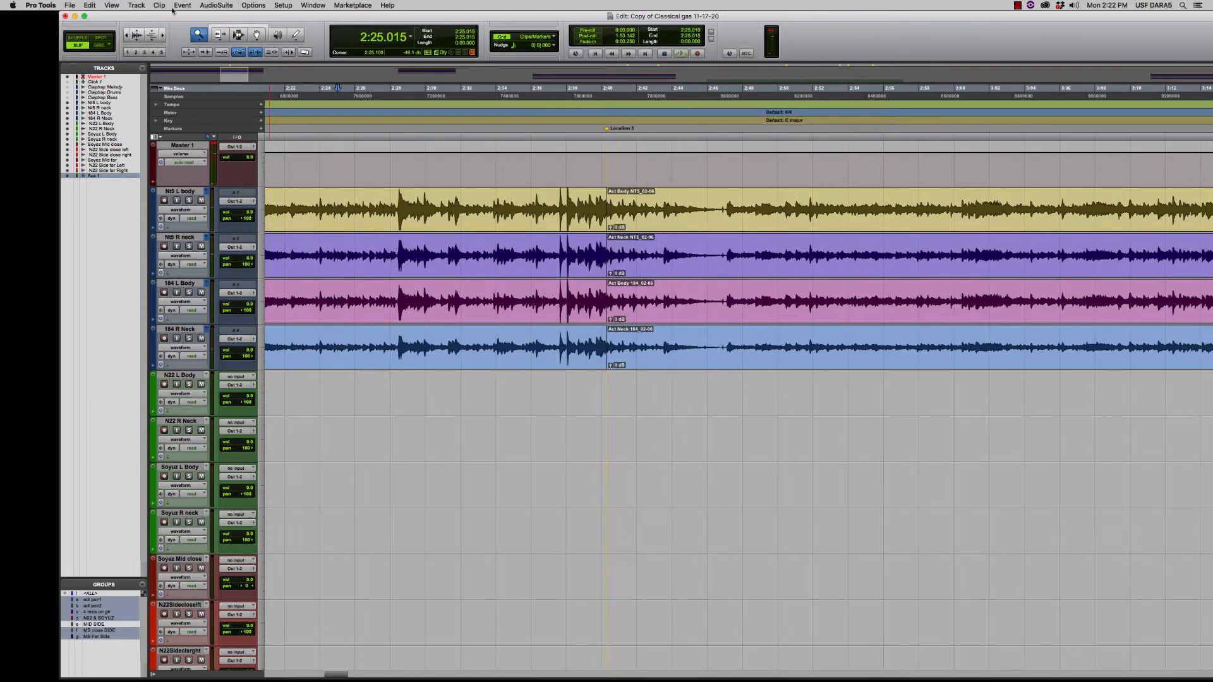
{"action": "mouse_move", "coordinate": [2, 131]}
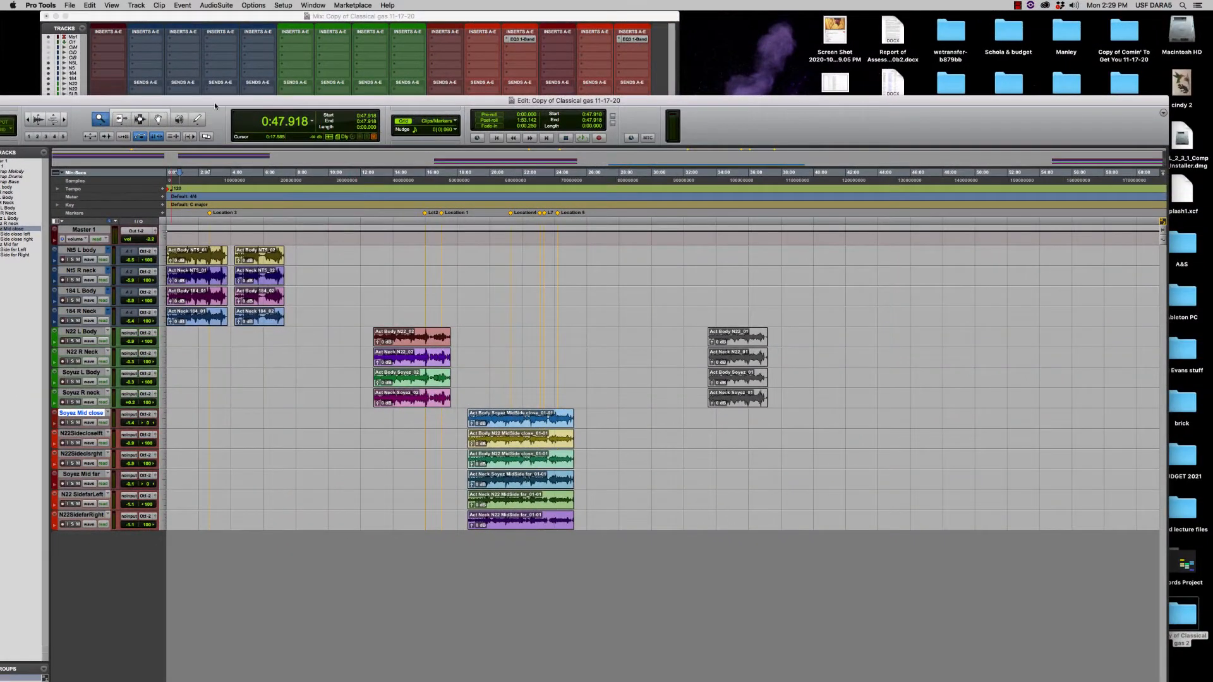
{"action": "double_click", "coordinate": [215, 103]}
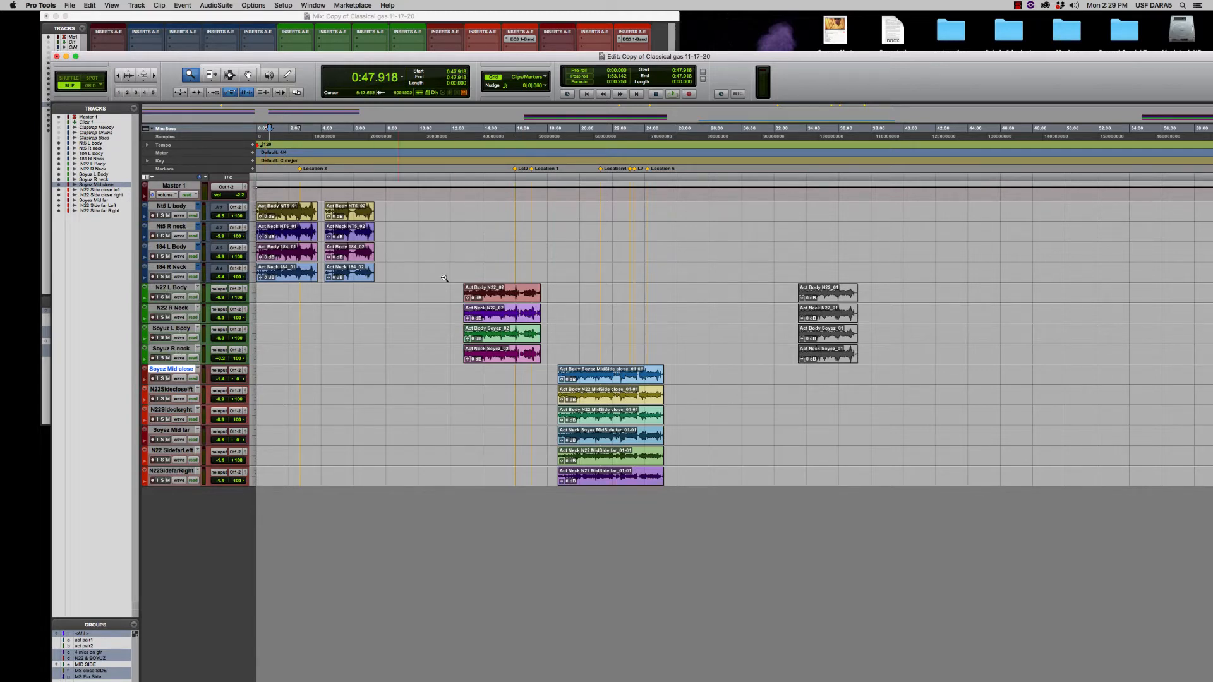
{"action": "left_click_drag", "start_coordinate": [512, 284], "coordinate": [550, 278]}
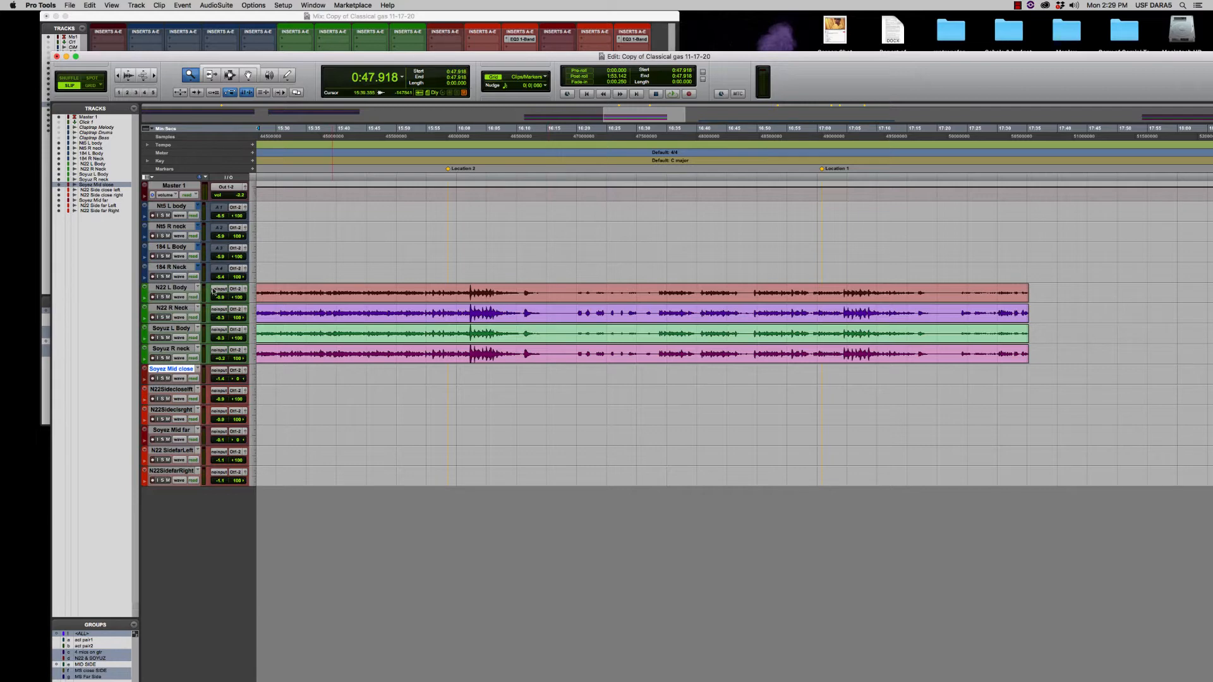
{"action": "left_click", "coordinate": [252, 300]}
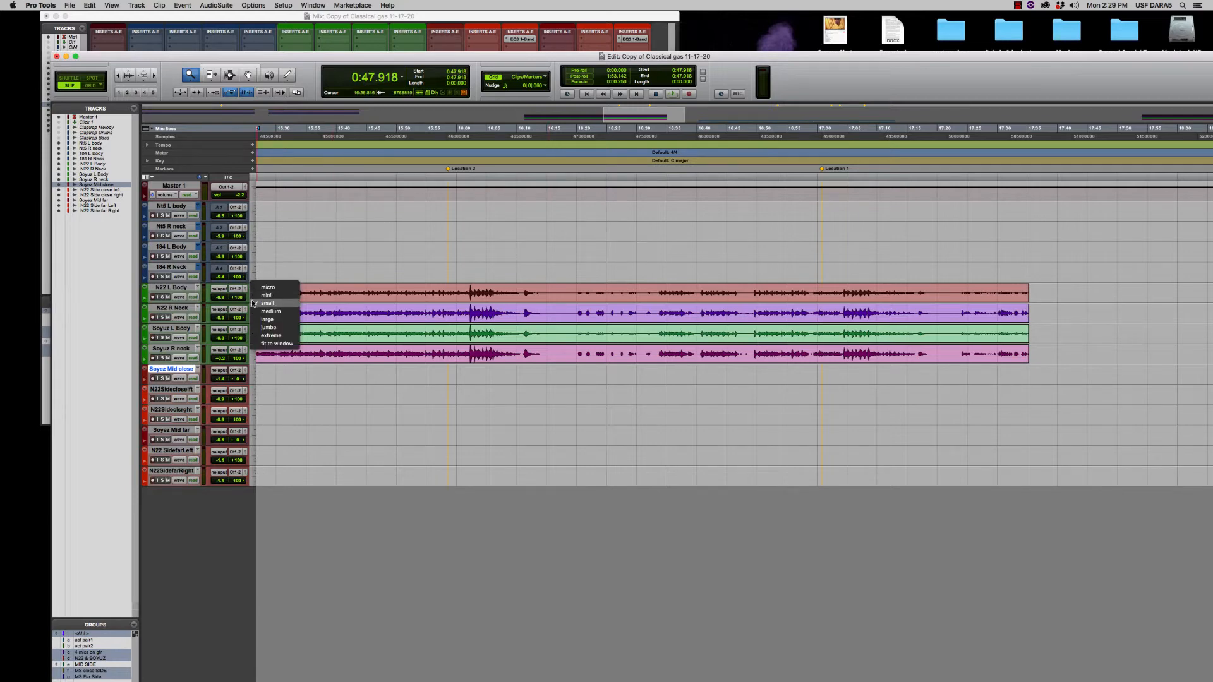
{"action": "left_click", "coordinate": [256, 313]}
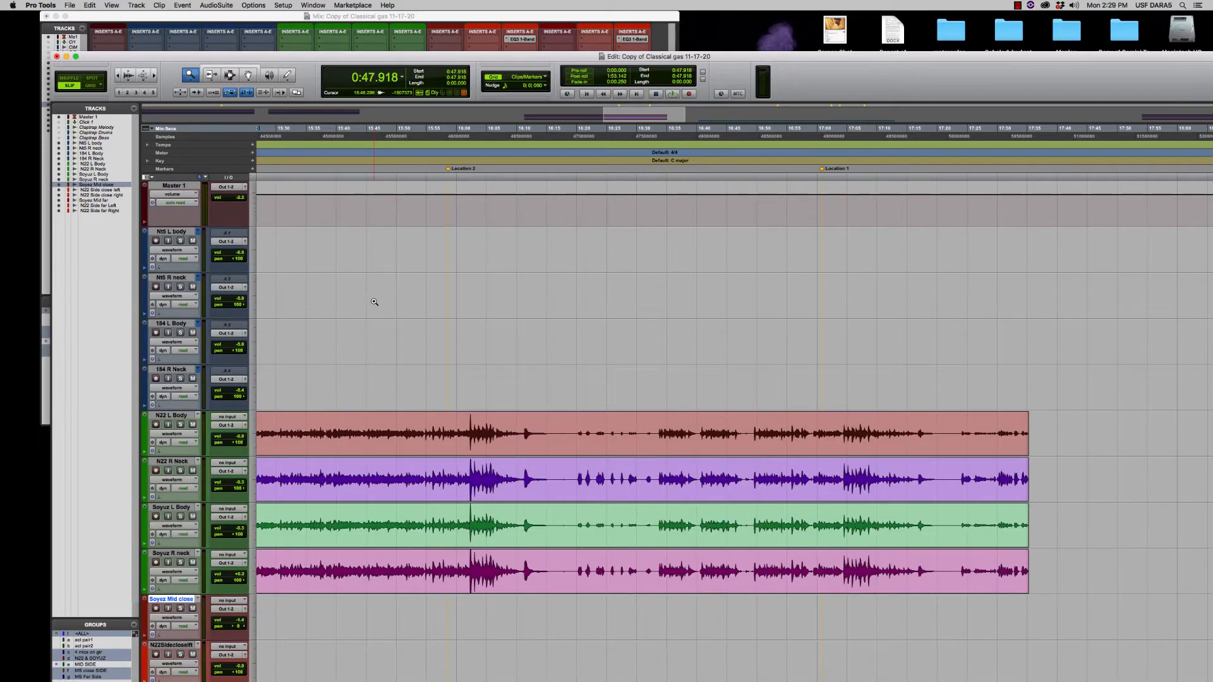
{"action": "scroll", "coordinate": [374, 302], "scroll_direction": "down", "scroll_amount": 3}
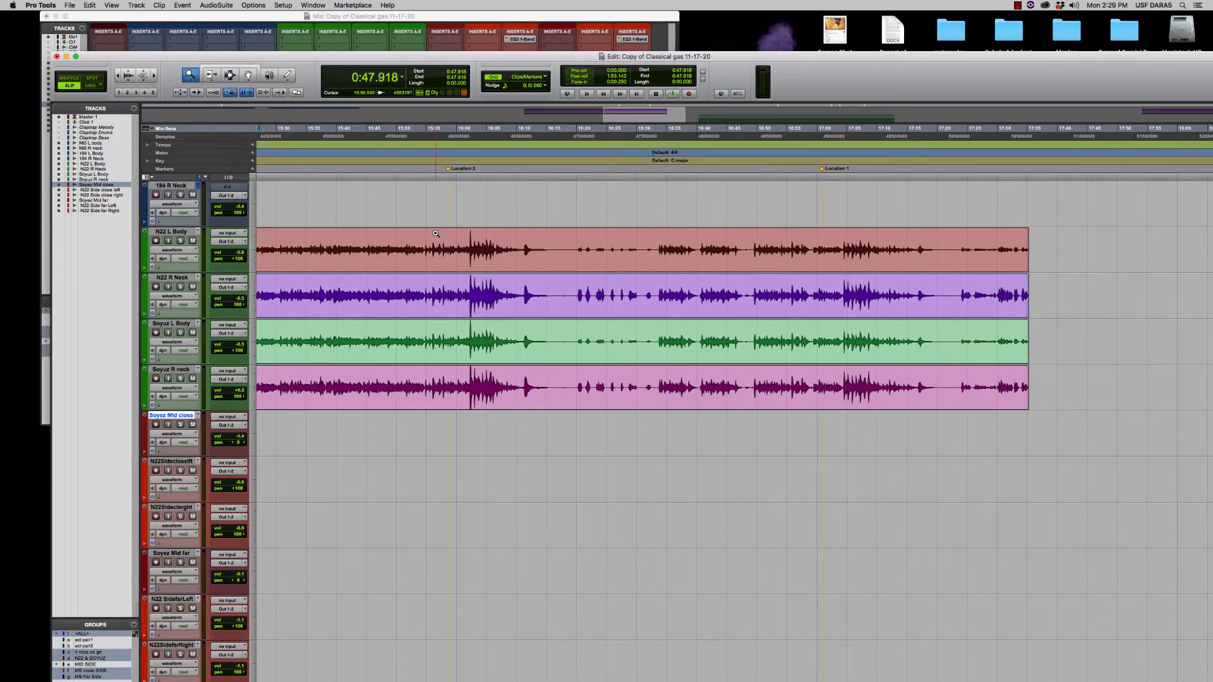
Play the passage leading into the Location 2 marker from 15:57.018 and again from 15:56.660.
{"action": "left_click_drag", "start_coordinate": [436, 233], "coordinate": [487, 229]}
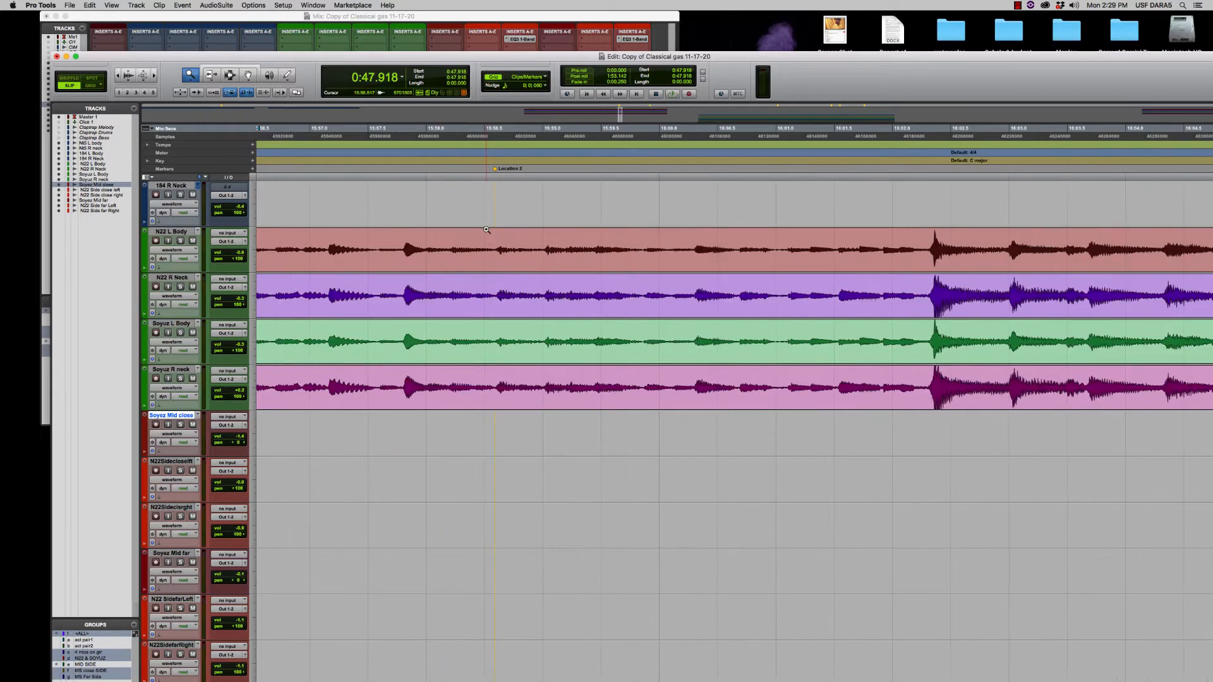
{"action": "left_click", "coordinate": [312, 168]}
{"action": "key", "text": "space"}
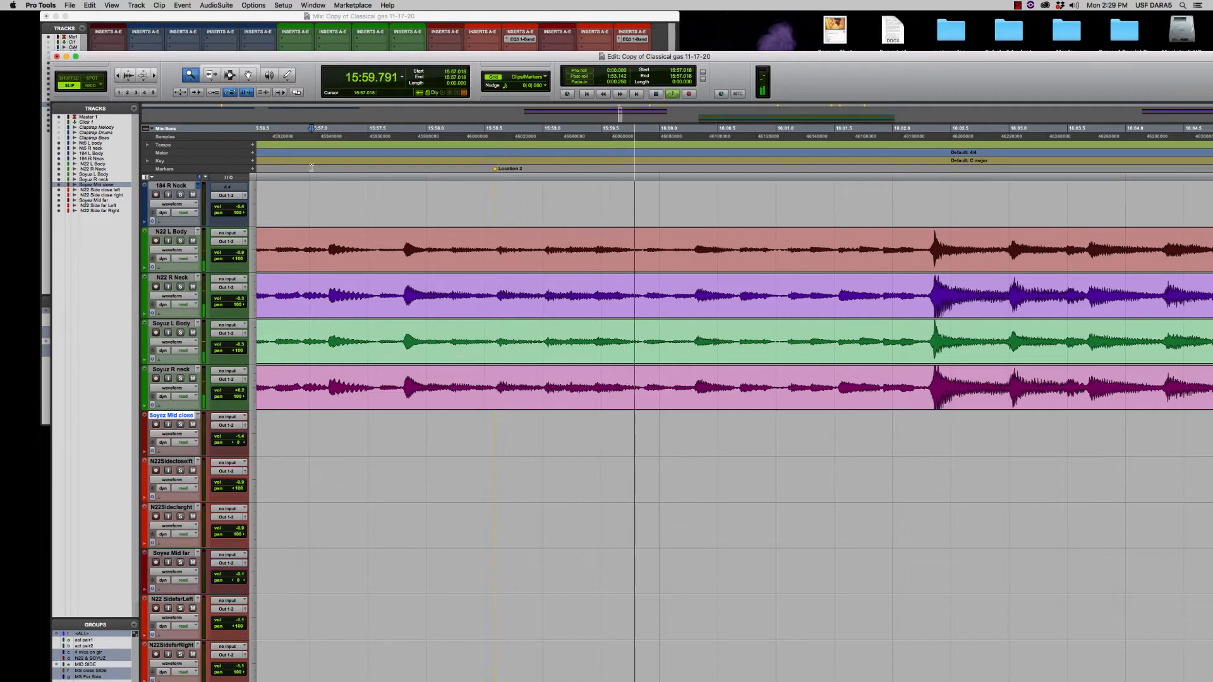
{"action": "key", "text": "space"}
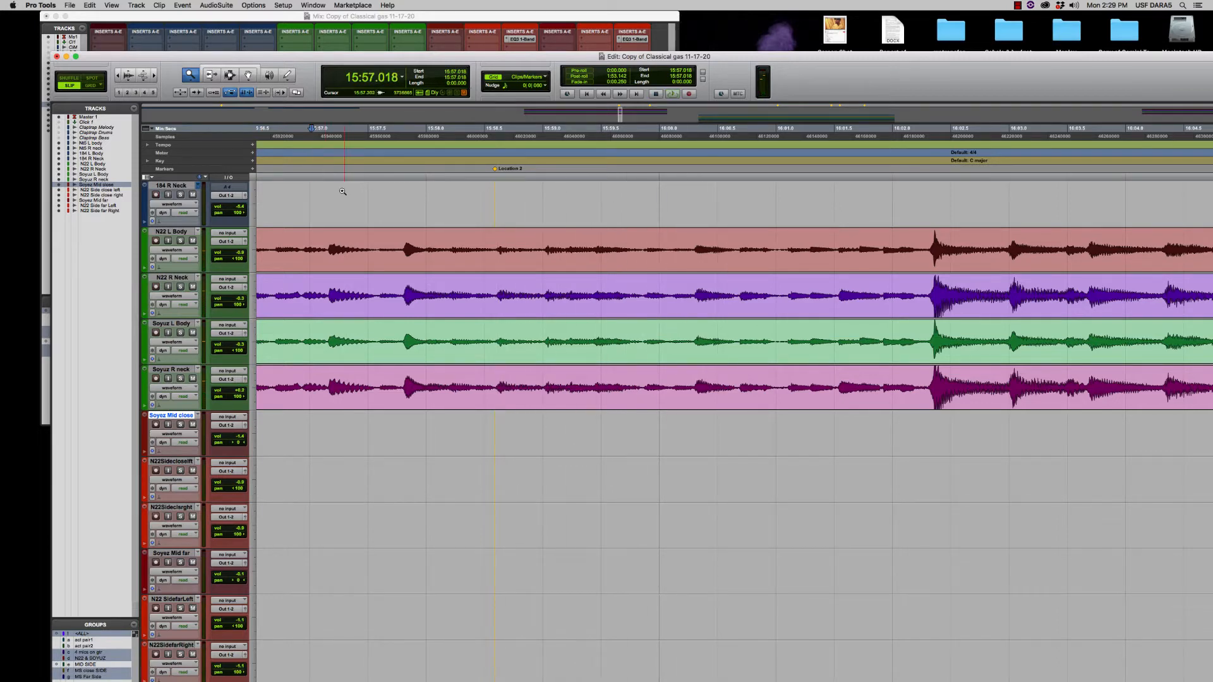
{"action": "left_click", "coordinate": [269, 160]}
{"action": "key", "text": "space"}
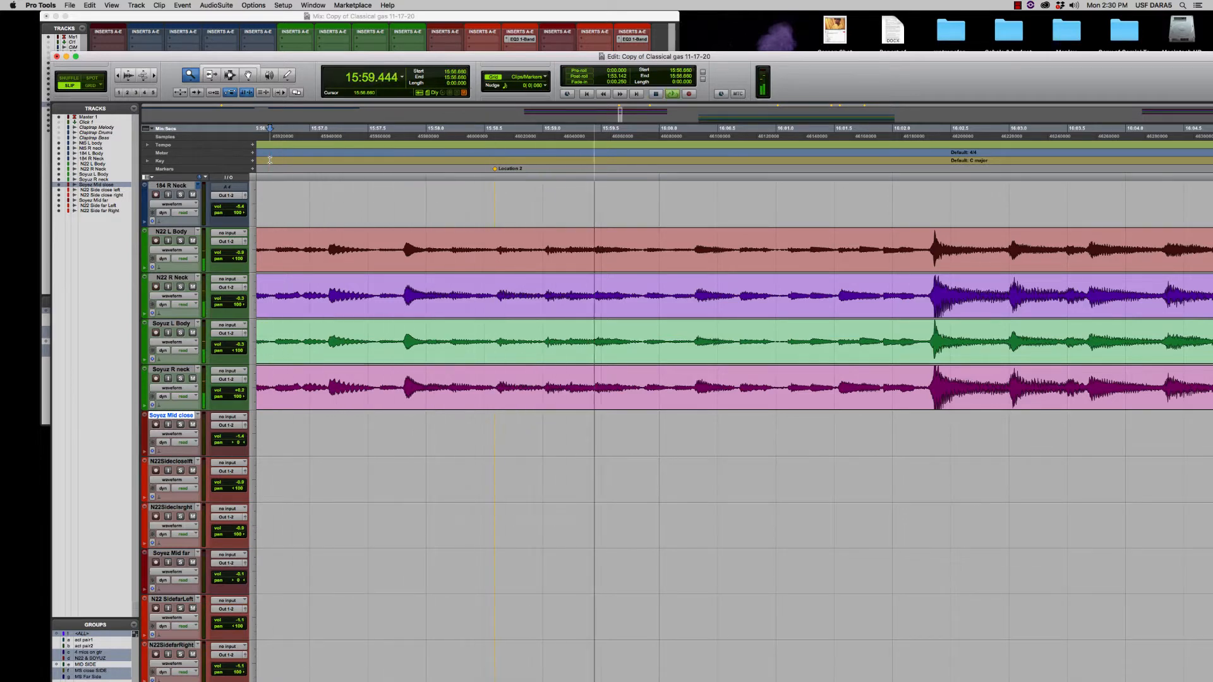
{"action": "key", "text": "space"}
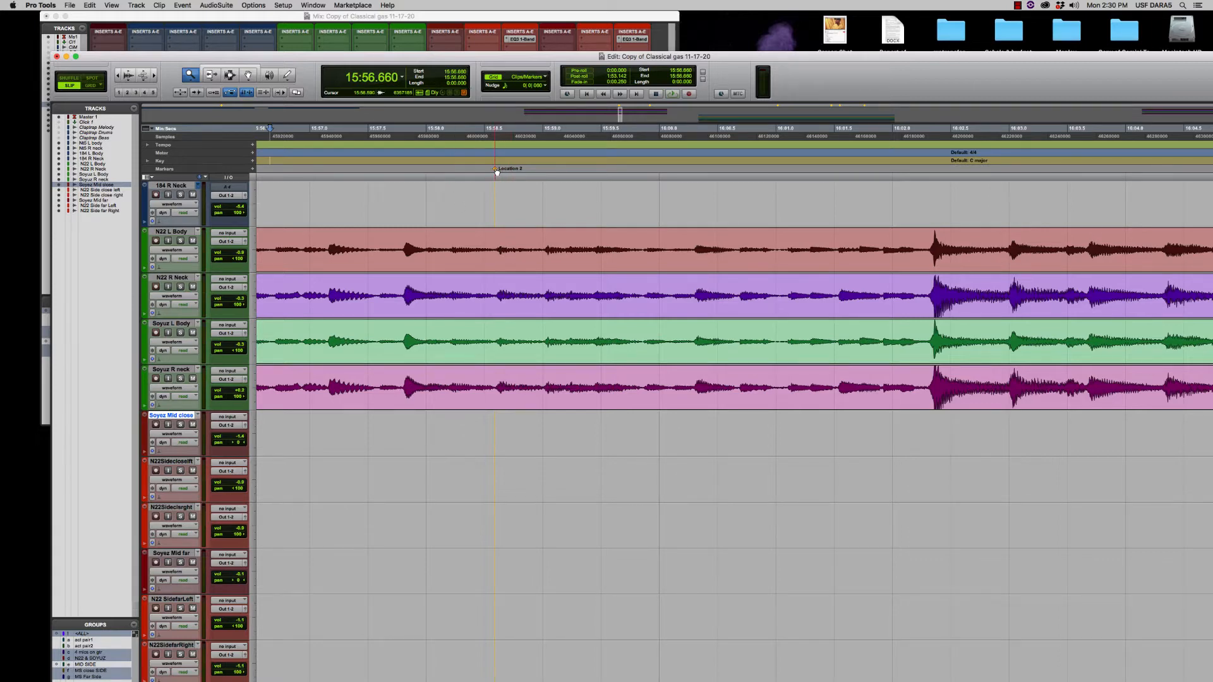
Fine-tune the Location 2 marker to about 15:59.005, just before the note onset in the N22 and Soyuz clips.
{"action": "left_click_drag", "start_coordinate": [497, 172], "coordinate": [544, 181]}
{"action": "left_click_drag", "start_coordinate": [537, 241], "coordinate": [559, 232]}
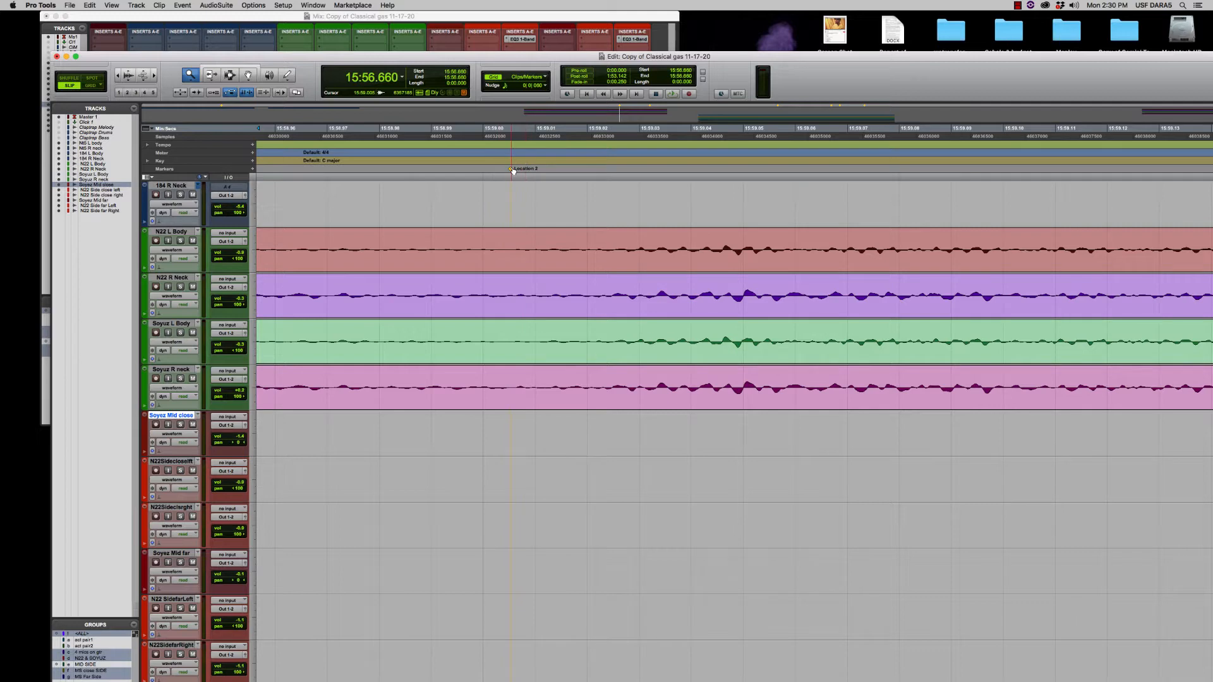
{"action": "left_click_drag", "start_coordinate": [512, 170], "coordinate": [514, 170]}
Play from 15:55.956 across the Location 2 marker to check its placement.
{"action": "left_click", "coordinate": [117, 76]}
{"action": "left_click", "coordinate": [117, 75]}
{"action": "left_click", "coordinate": [117, 75]}
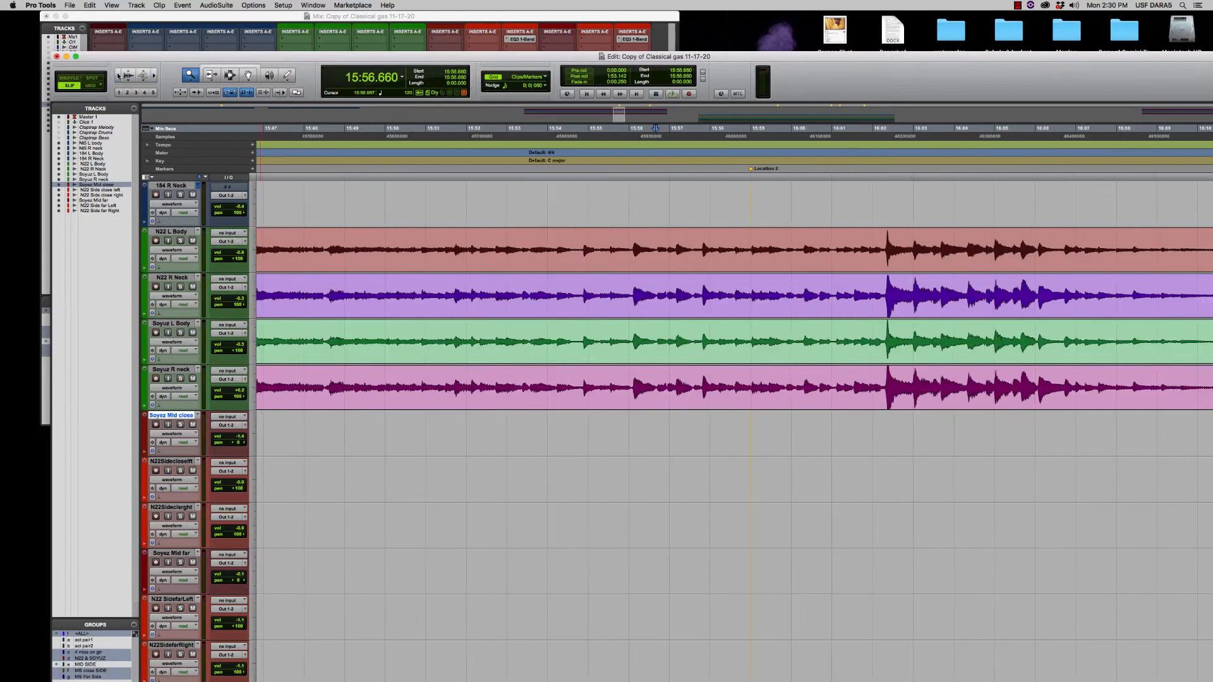
{"action": "left_click", "coordinate": [627, 170]}
{"action": "key", "text": "space"}
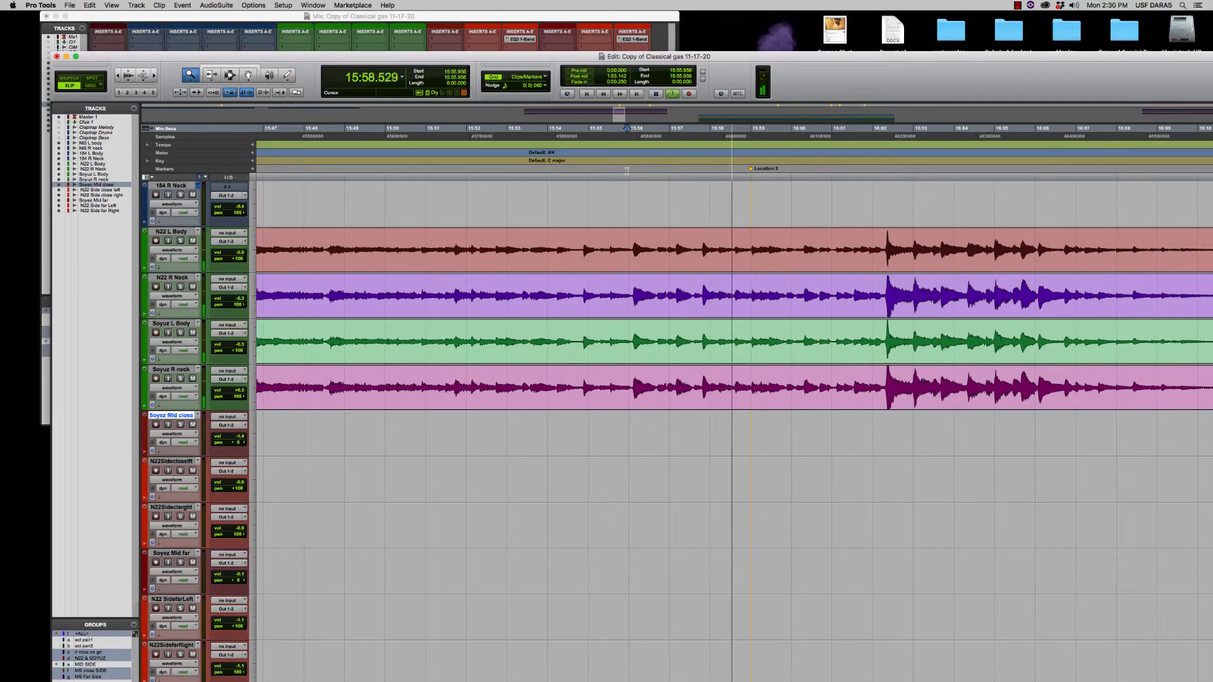
{"action": "key", "text": "space"}
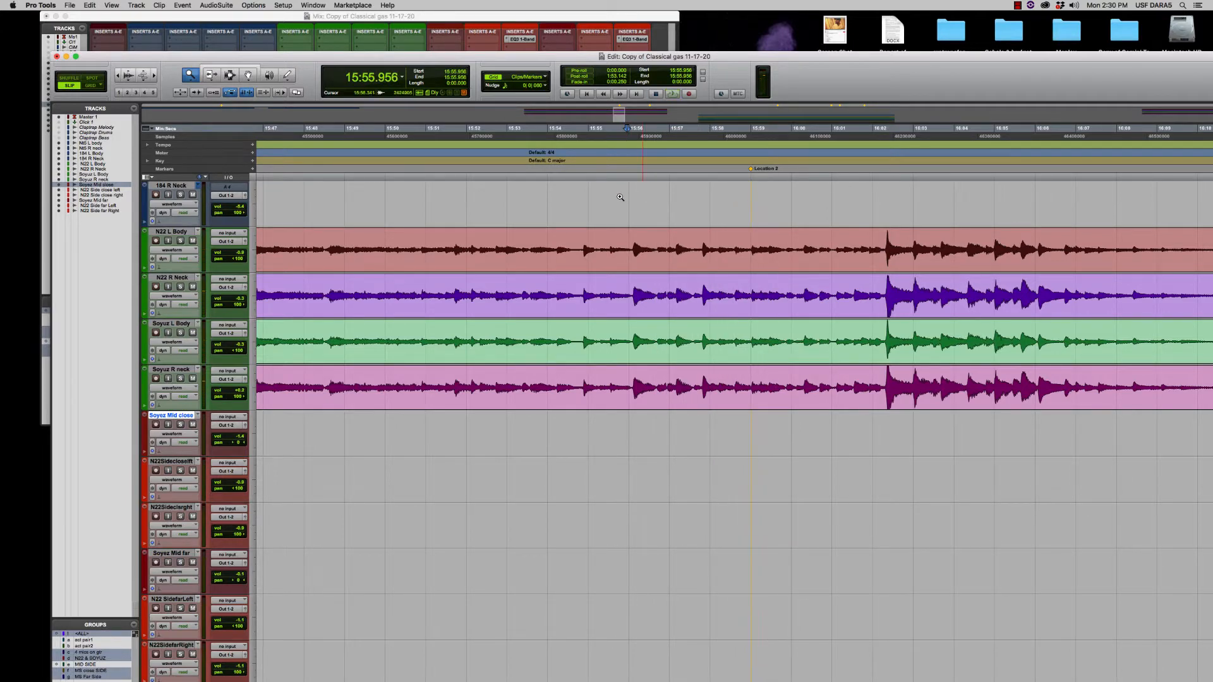
Find the Location 1 marker in the N22 and Soyuz clips and play from 16:59.047 towards it.
{"action": "left_click", "coordinate": [117, 76]}
{"action": "left_click", "coordinate": [118, 76]}
{"action": "left_click", "coordinate": [118, 76]}
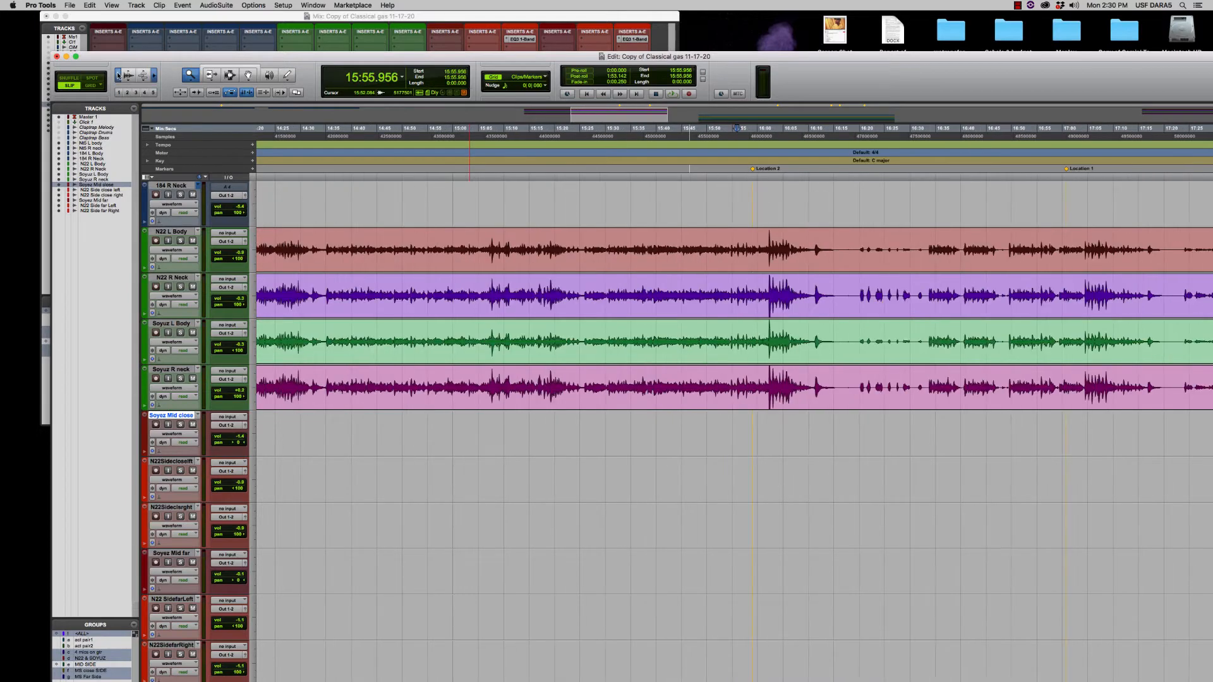
{"action": "left_click", "coordinate": [118, 76]}
{"action": "left_click", "coordinate": [117, 76]}
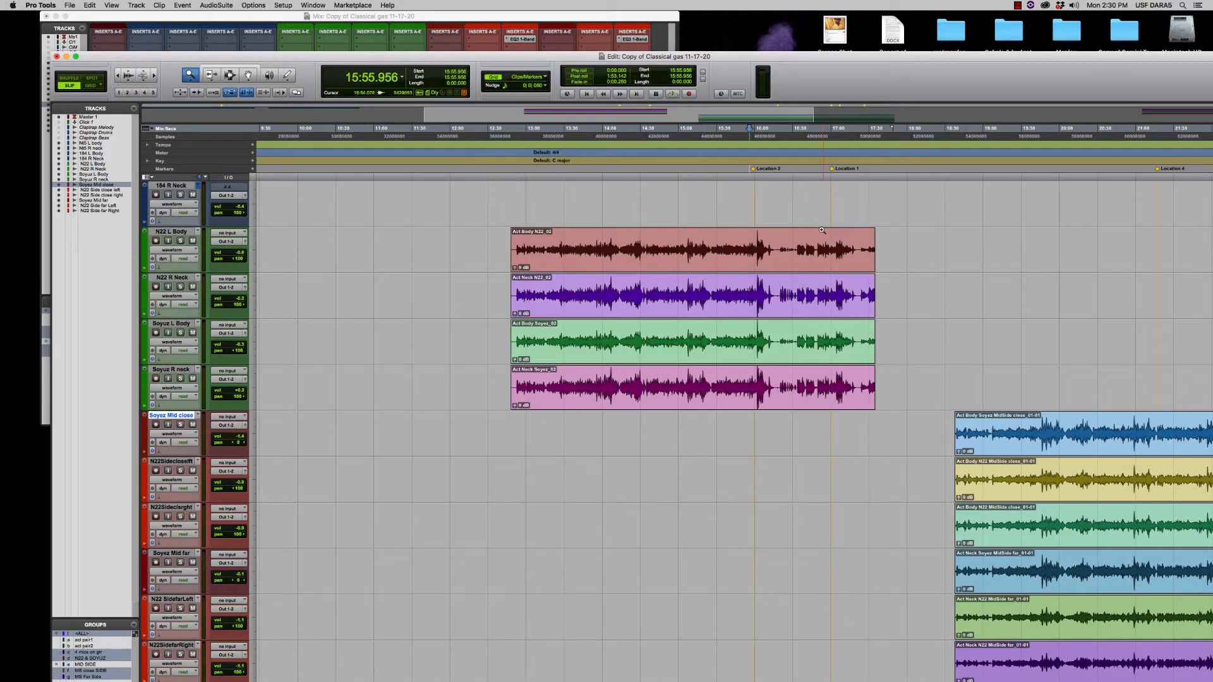
{"action": "left_click_drag", "start_coordinate": [821, 229], "coordinate": [847, 226]}
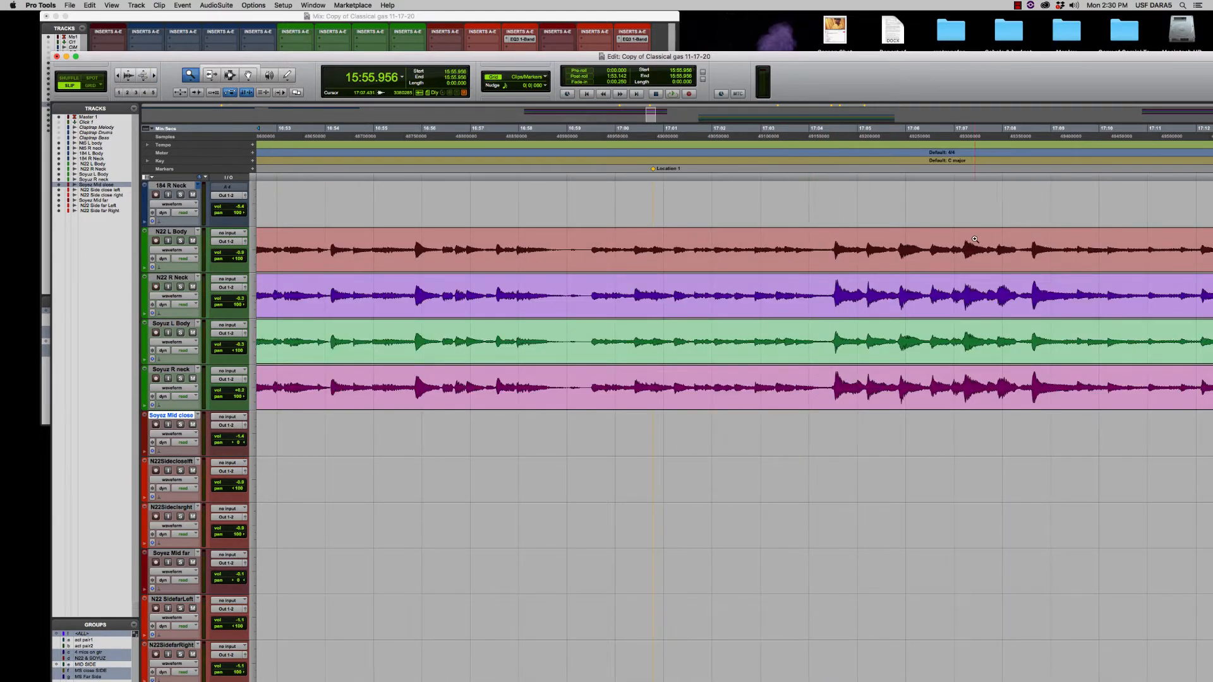
{"action": "left_click", "coordinate": [569, 169]}
{"action": "key", "text": "space"}
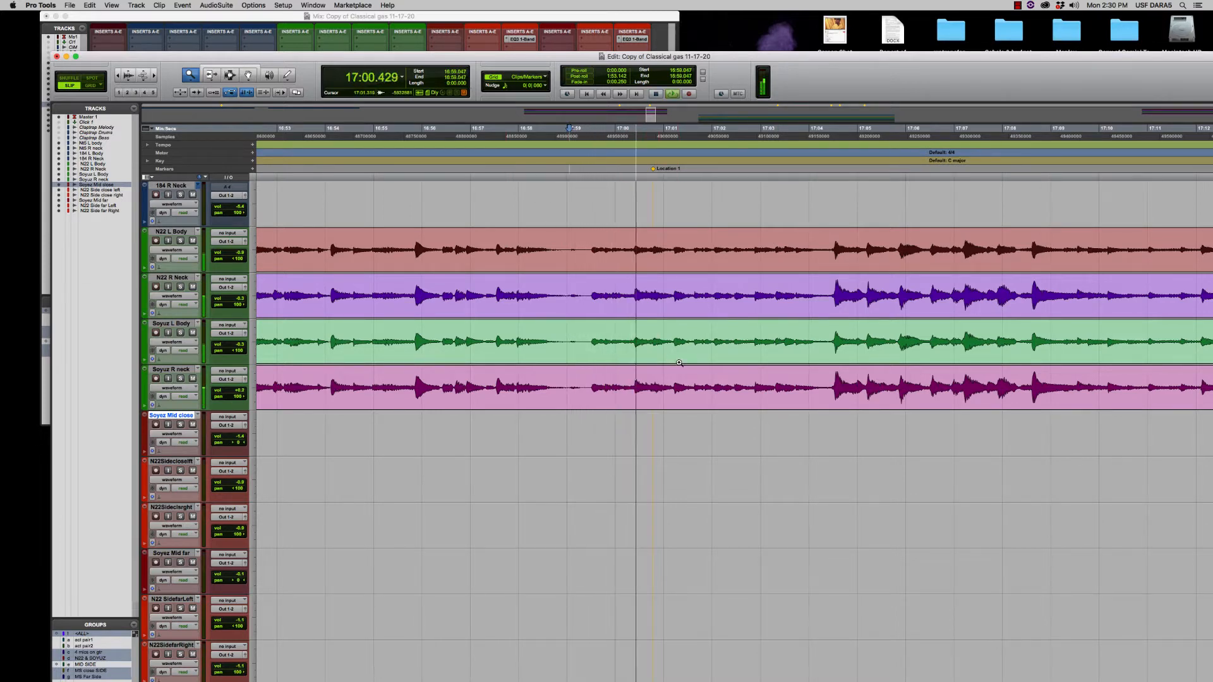
{"action": "key", "text": "space"}
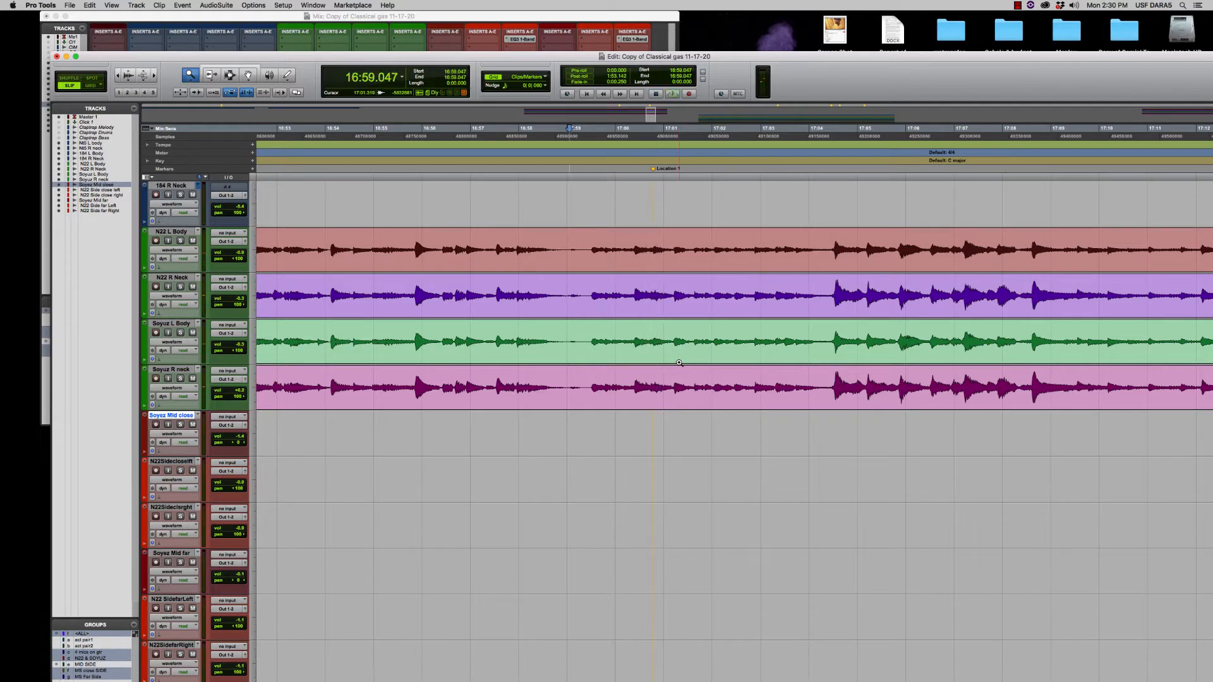
Replay the lead-in to the Location 1 marker from 16:57.568 and from 16:59.390.
{"action": "left_click", "coordinate": [498, 173]}
{"action": "key", "text": "space"}
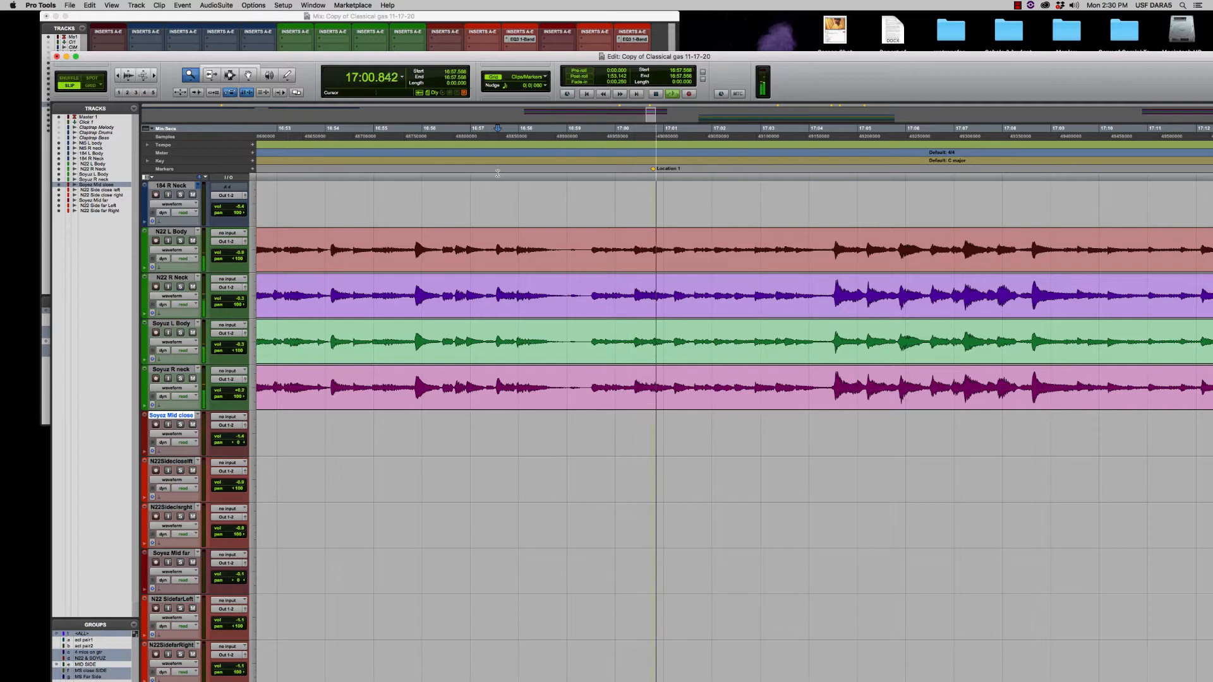
{"action": "key", "text": "space"}
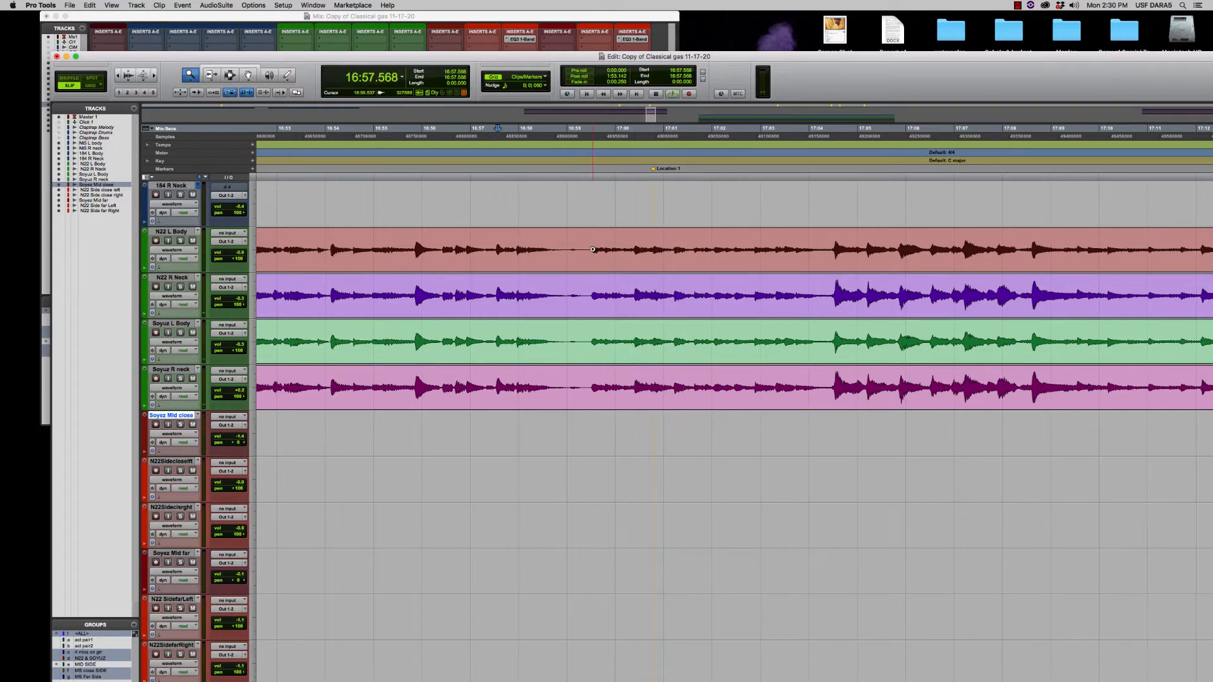
{"action": "left_click", "coordinate": [586, 171]}
{"action": "key", "text": "space"}
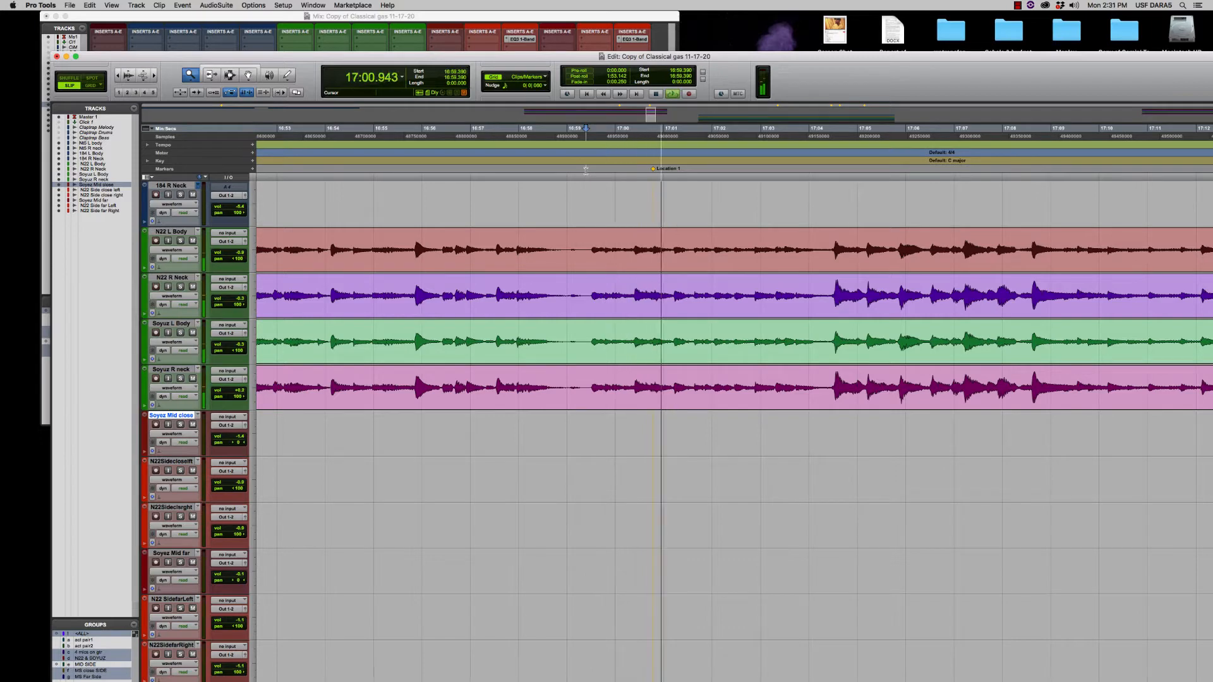
{"action": "key", "text": "space"}
Enlarge the waveform display and move the Location 1 marker slightly earlier, ahead of the note onset.
{"action": "left_click_drag", "start_coordinate": [647, 228], "coordinate": [664, 247]}
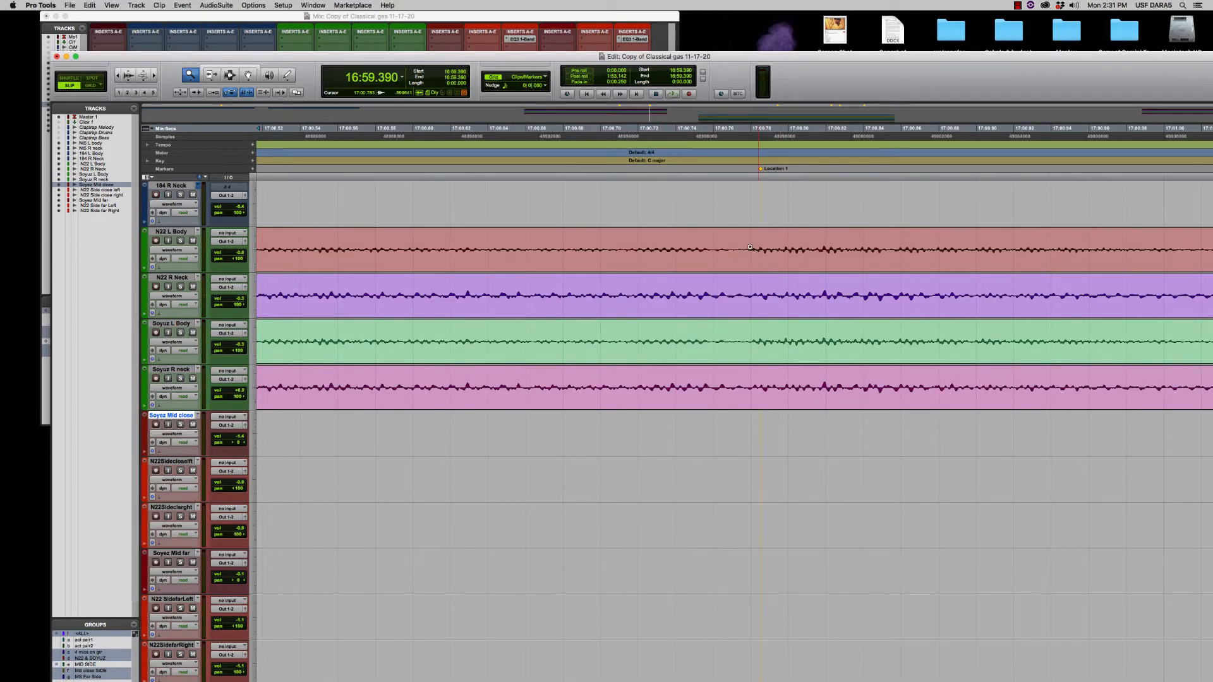
{"action": "left_click", "coordinate": [128, 74]}
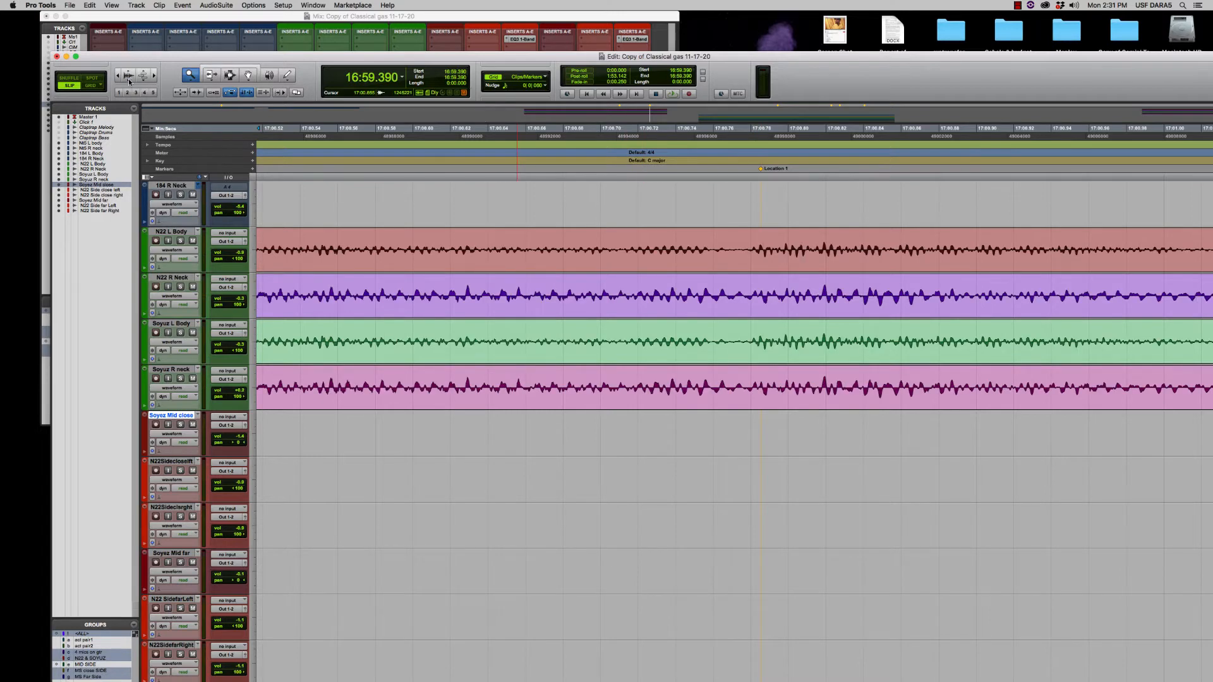
{"action": "left_click_drag", "start_coordinate": [761, 169], "coordinate": [745, 173]}
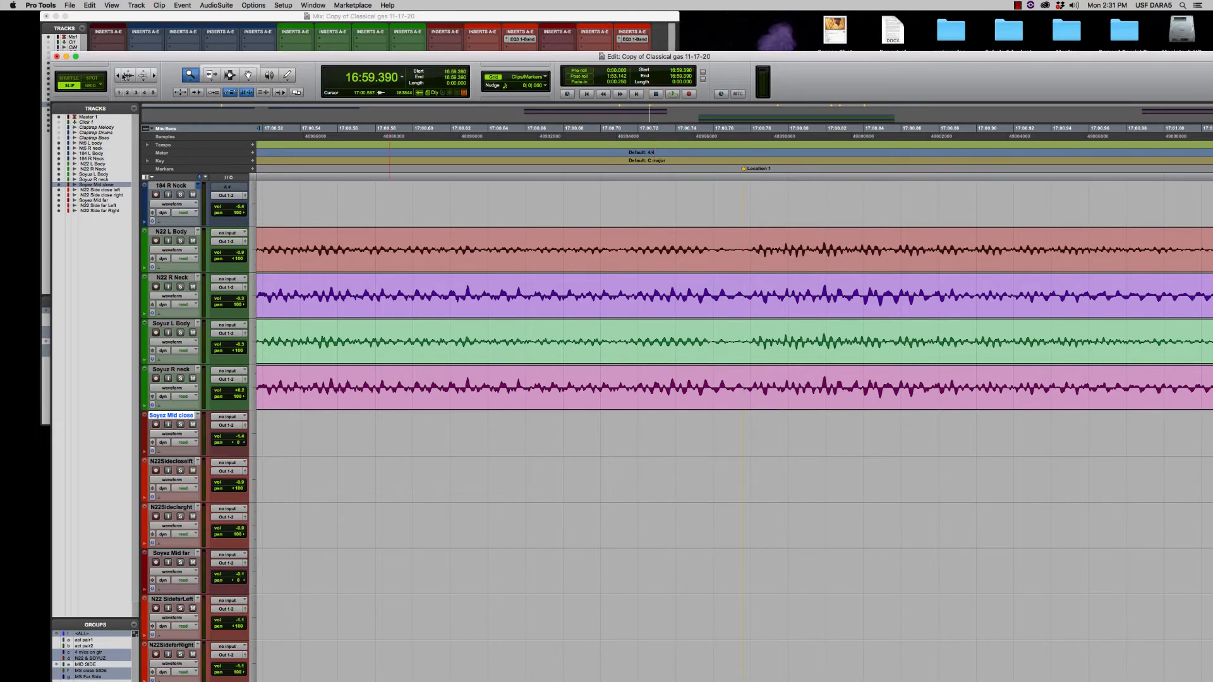
Bring both location markers into view, switch to Grid mode and choose the Selector tool.
{"action": "left_click", "coordinate": [117, 76]}
{"action": "left_click", "coordinate": [117, 76]}
{"action": "left_click", "coordinate": [117, 76]}
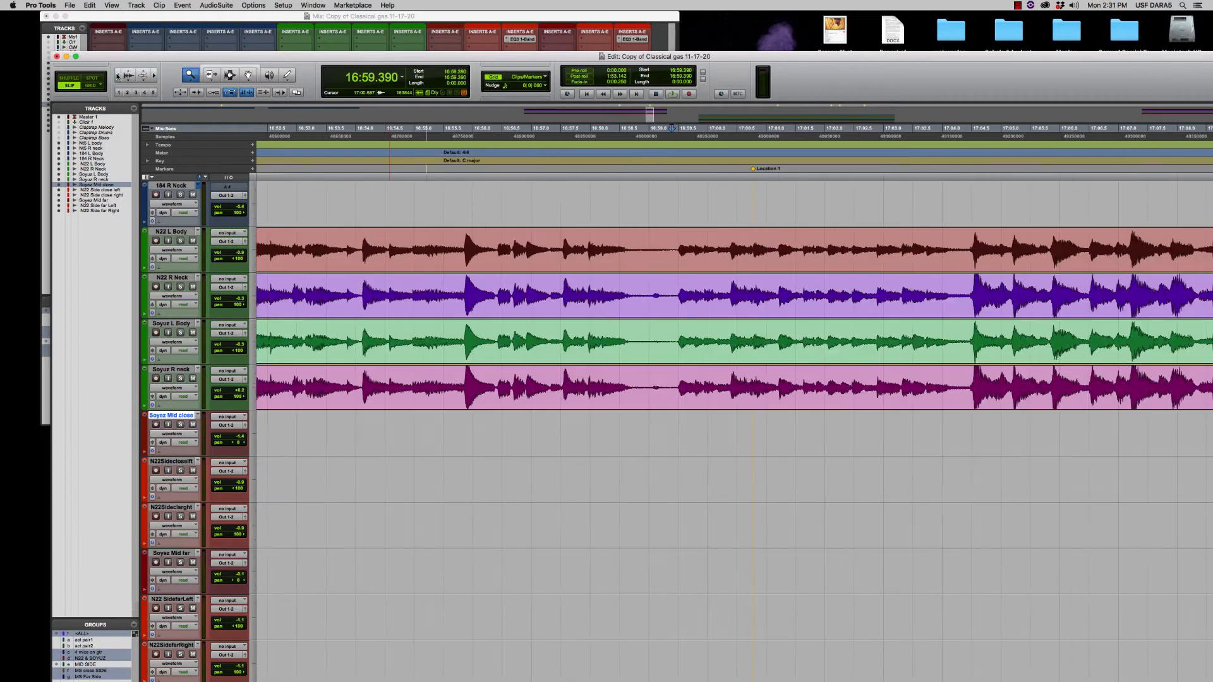
{"action": "left_click", "coordinate": [118, 75]}
{"action": "left_click", "coordinate": [118, 76]}
{"action": "left_click", "coordinate": [117, 76]}
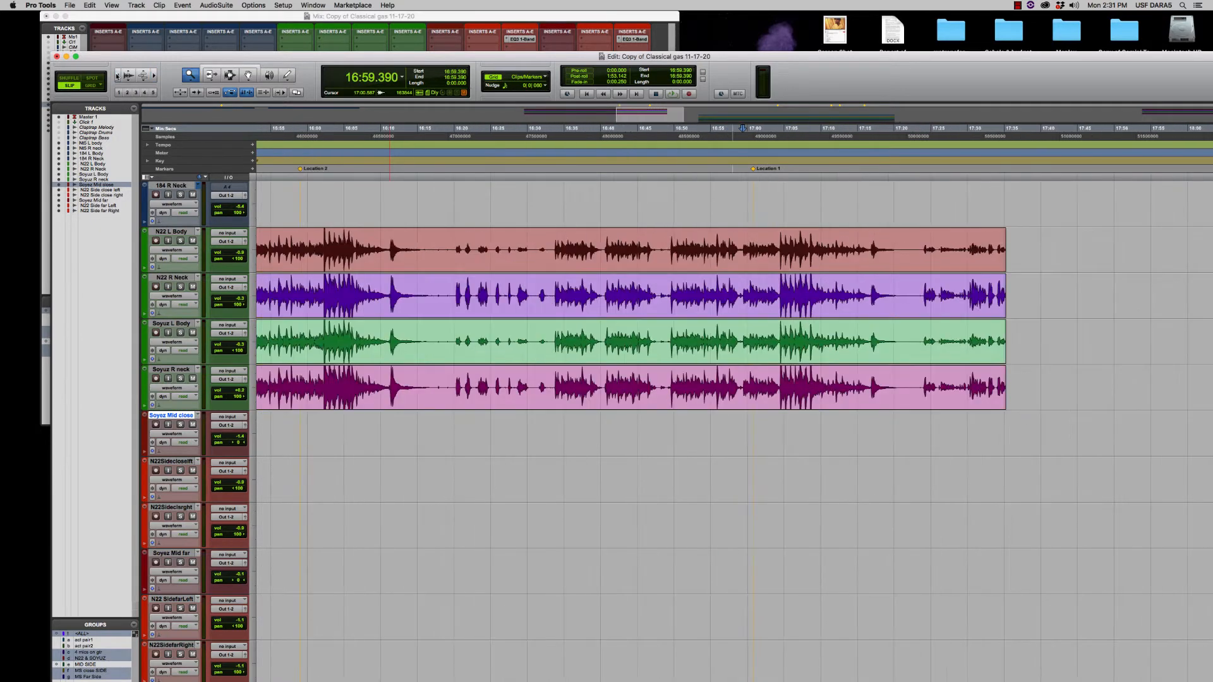
{"action": "left_click", "coordinate": [118, 76]}
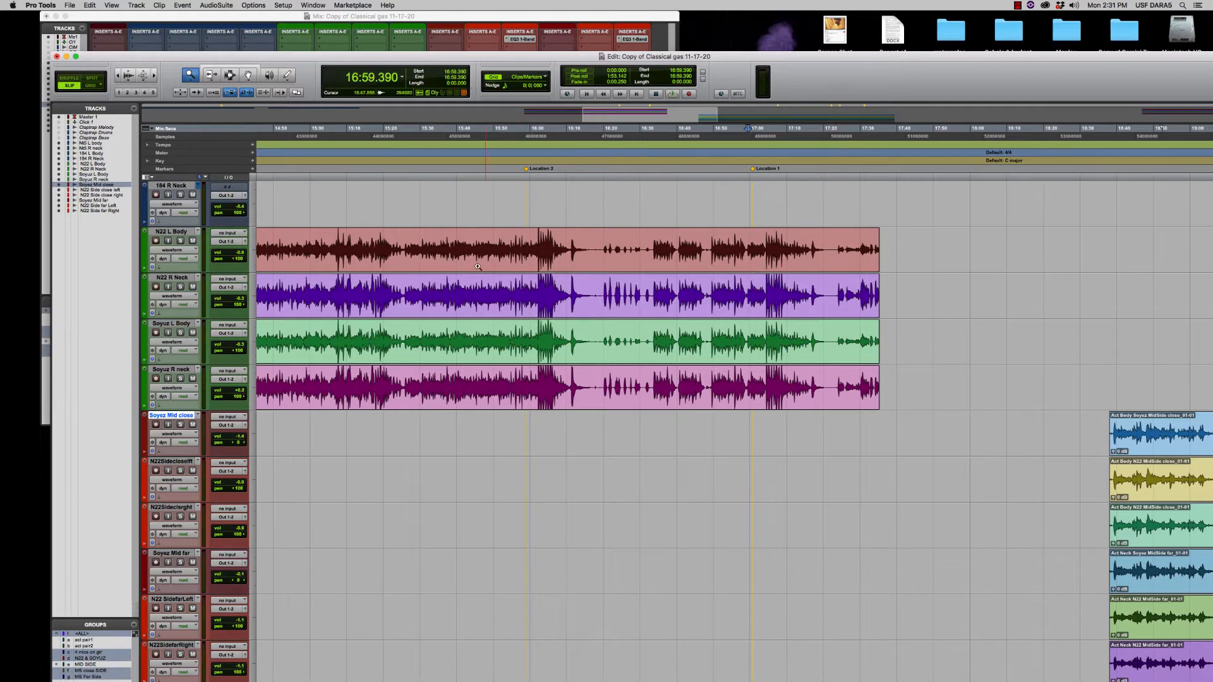
{"action": "left_click", "coordinate": [90, 86]}
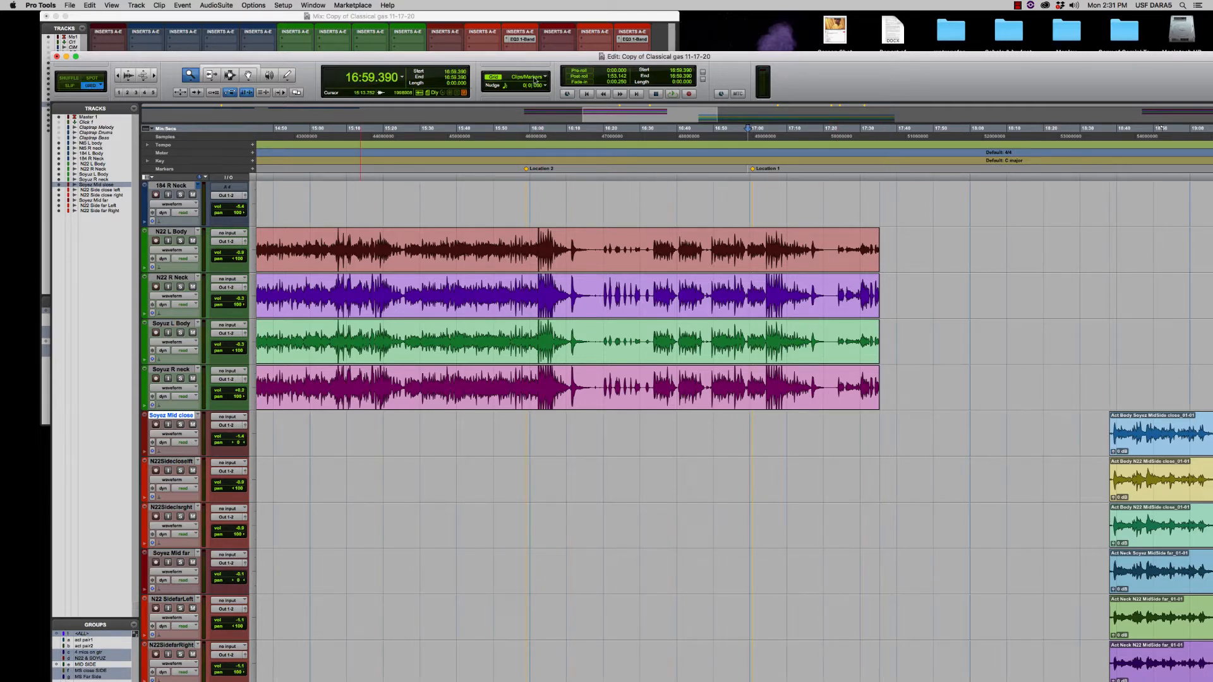
{"action": "left_click", "coordinate": [232, 76]}
Select the section between Location 2 and Location 1 in the four N22 and Soyuz clips and delete it in Shuffle mode.
{"action": "left_click_drag", "start_coordinate": [526, 241], "coordinate": [576, 272]}
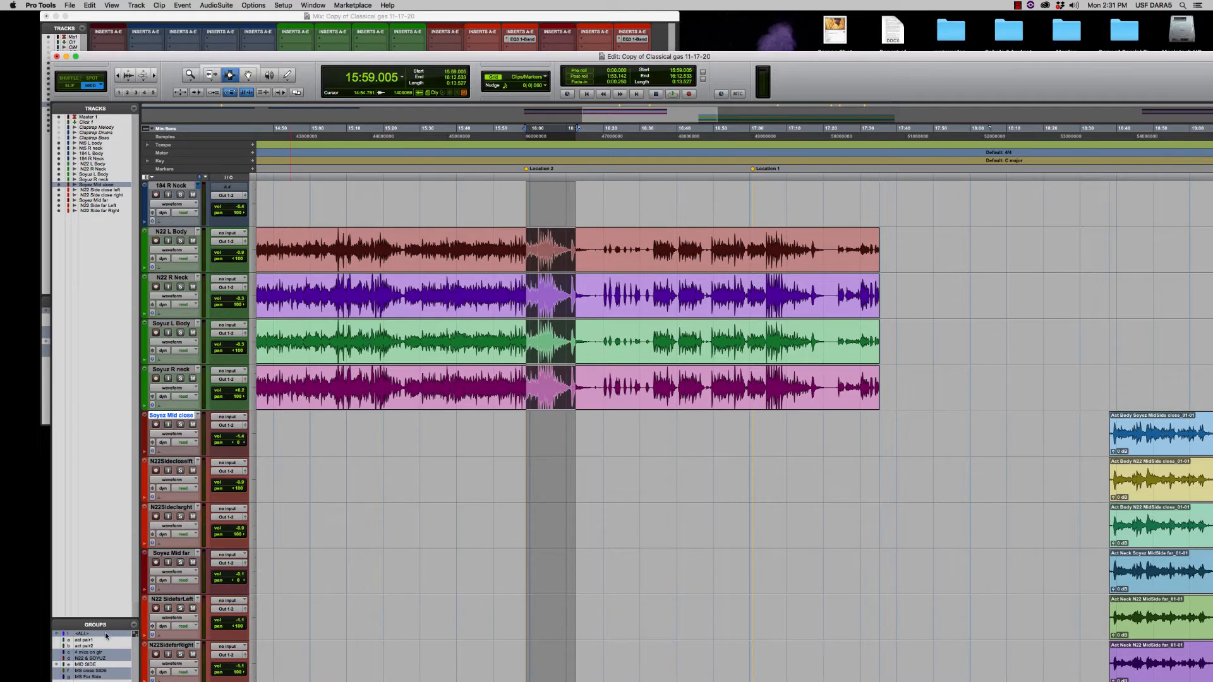
{"action": "left_click", "coordinate": [563, 254]}
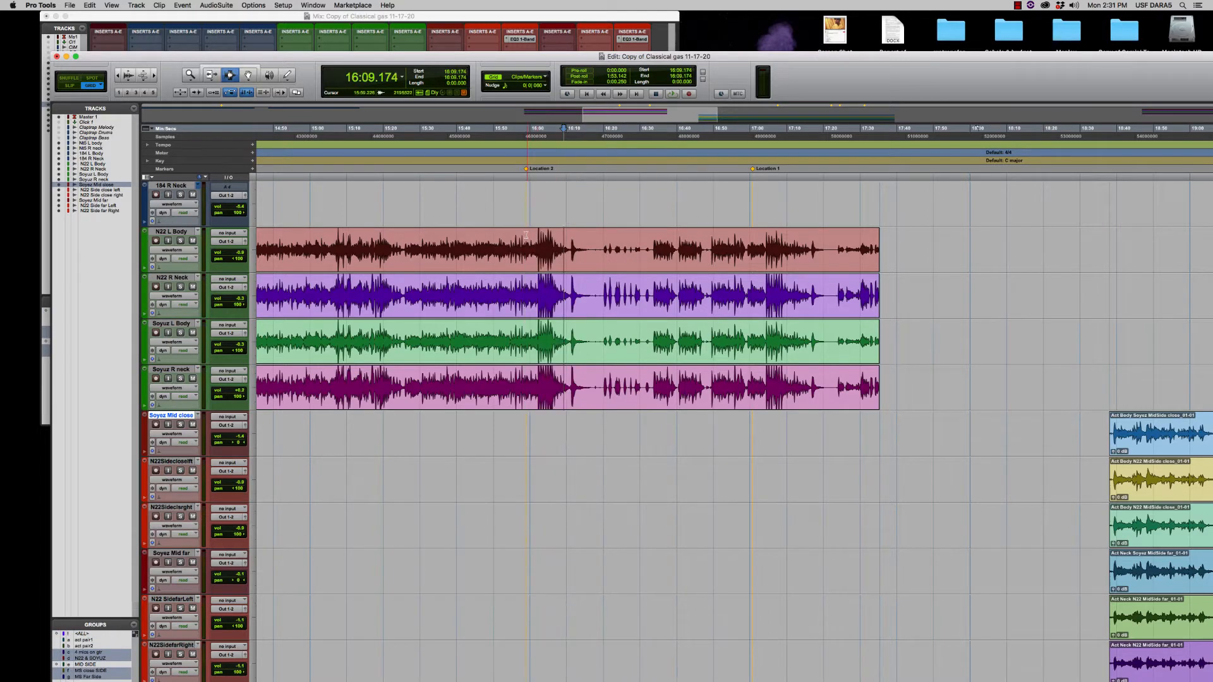
{"action": "left_click_drag", "start_coordinate": [526, 235], "coordinate": [749, 284]}
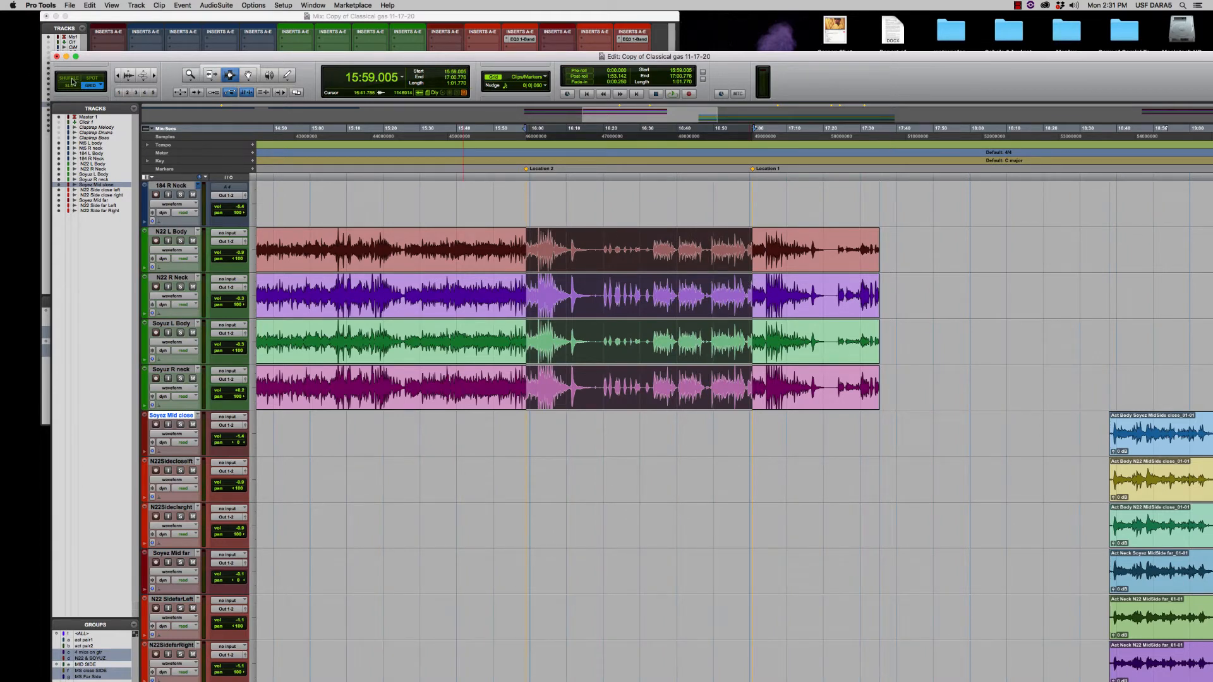
{"action": "left_click", "coordinate": [73, 81]}
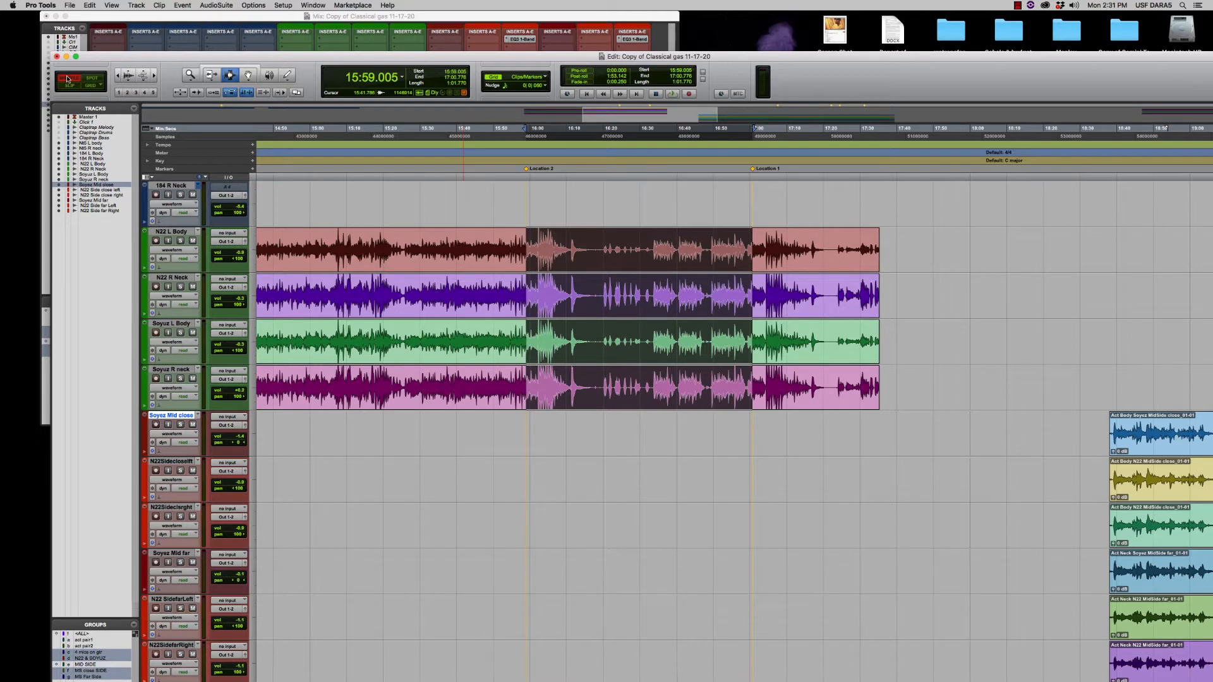
{"action": "key", "text": "Delete"}
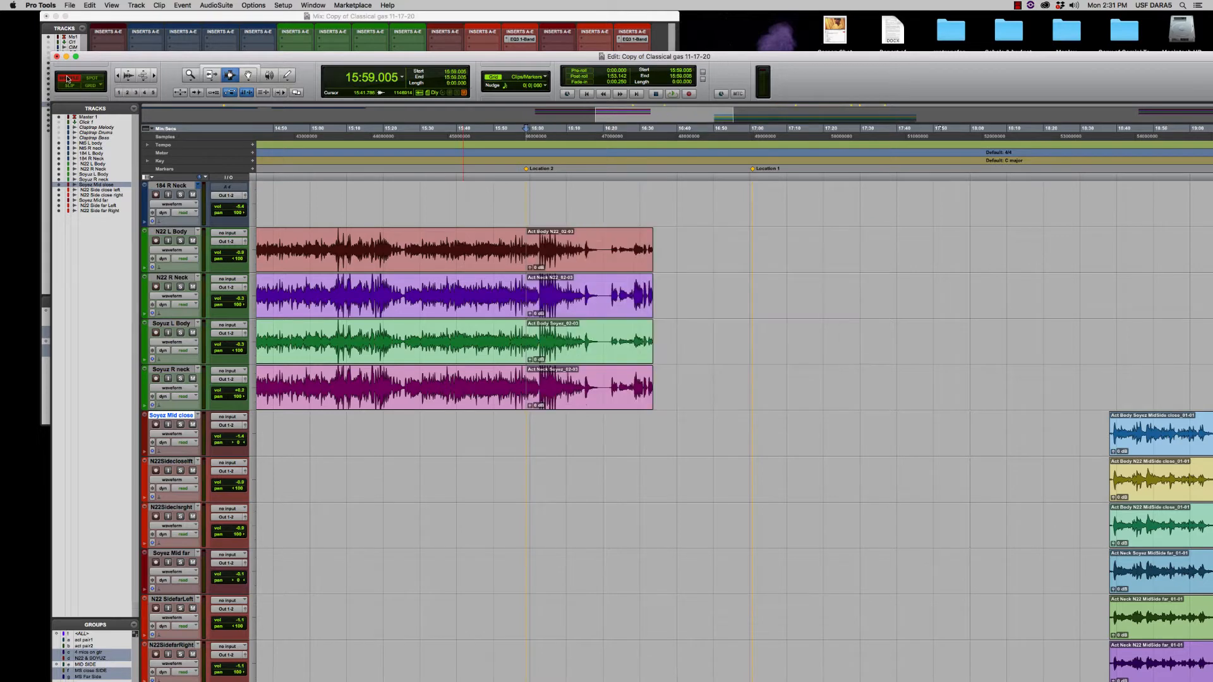
Play across the new edit at Location 2 from 15:55.997.
{"action": "left_click", "coordinate": [516, 246]}
{"action": "key", "text": "space"}
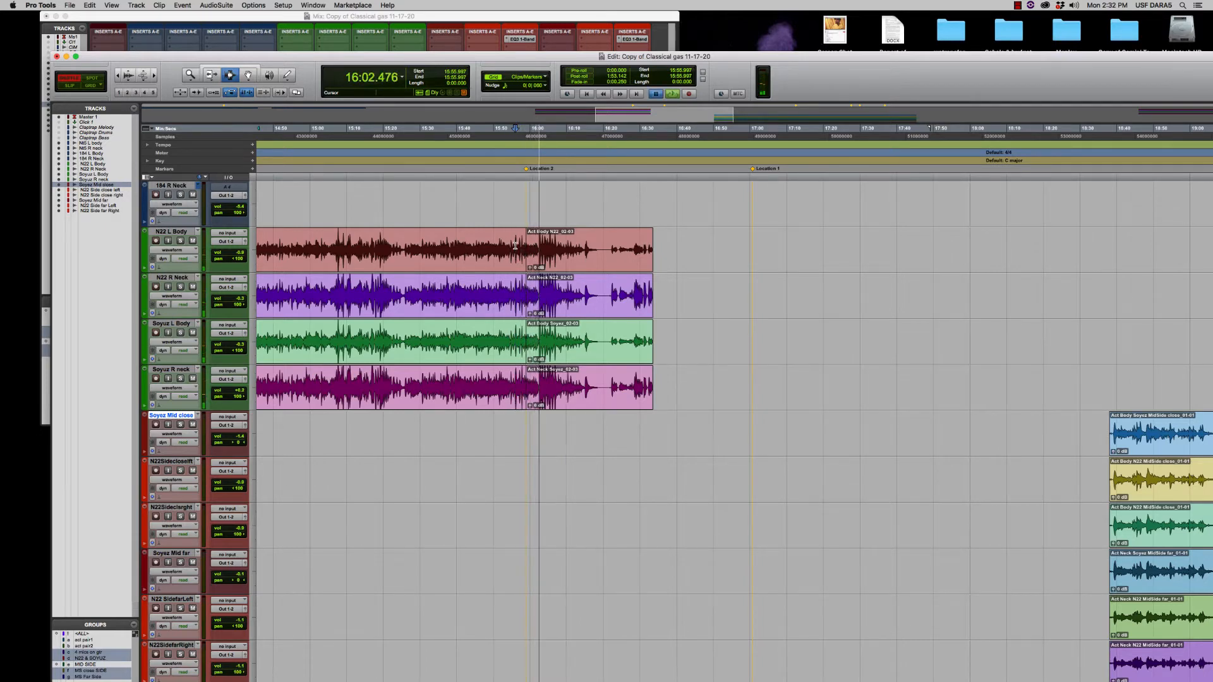
{"action": "key", "text": "space"}
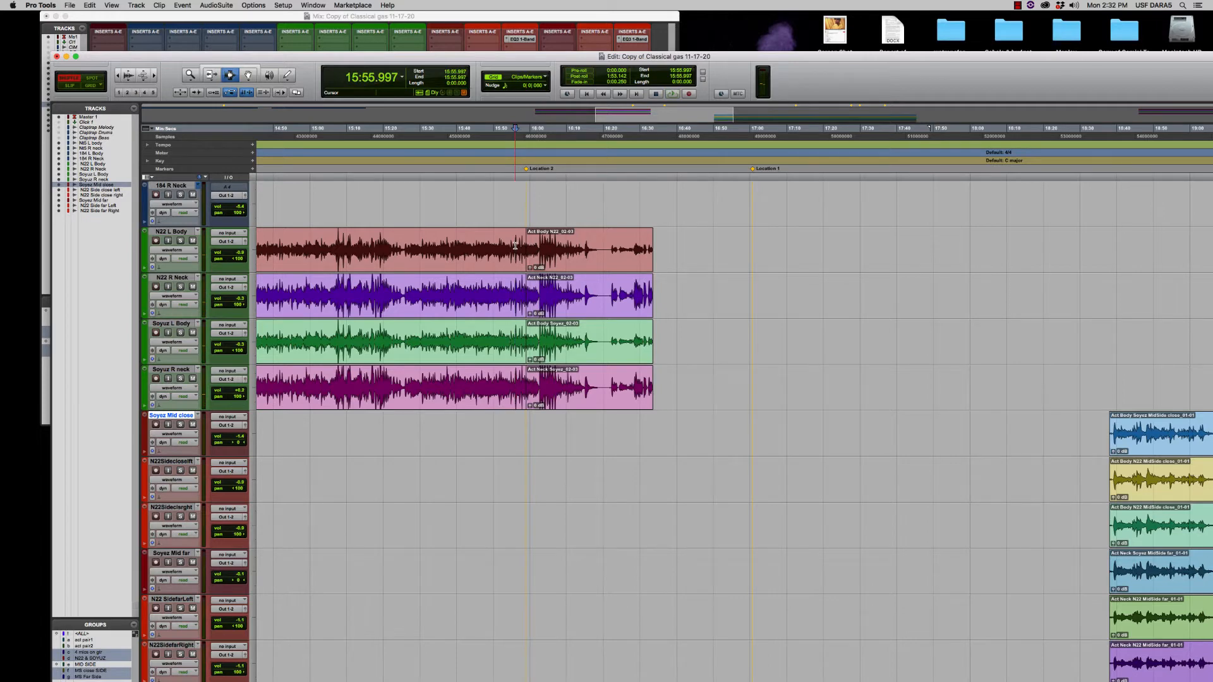
Switch to Slip mode and the Smart Tool and make a very short crossfade over the edit at Location 2 in the N22 and Soyuz clips.
{"action": "key", "text": "F5"}
{"action": "left_click", "coordinate": [528, 237]}
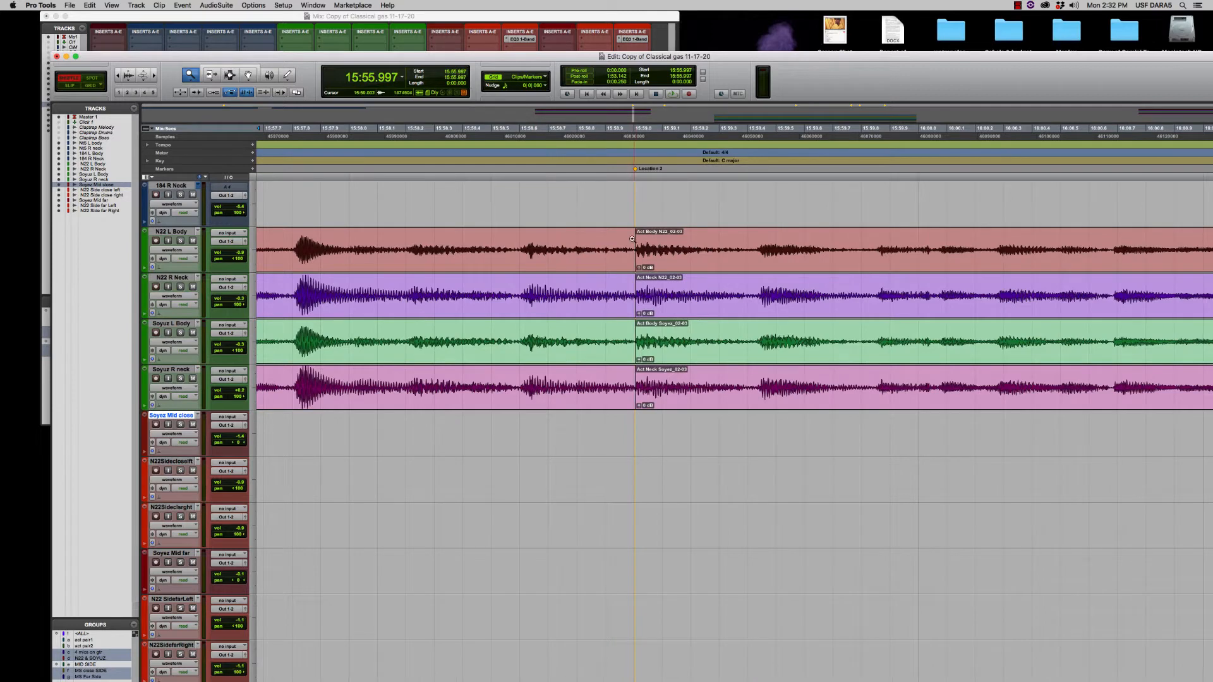
{"action": "left_click_drag", "start_coordinate": [632, 239], "coordinate": [651, 253]}
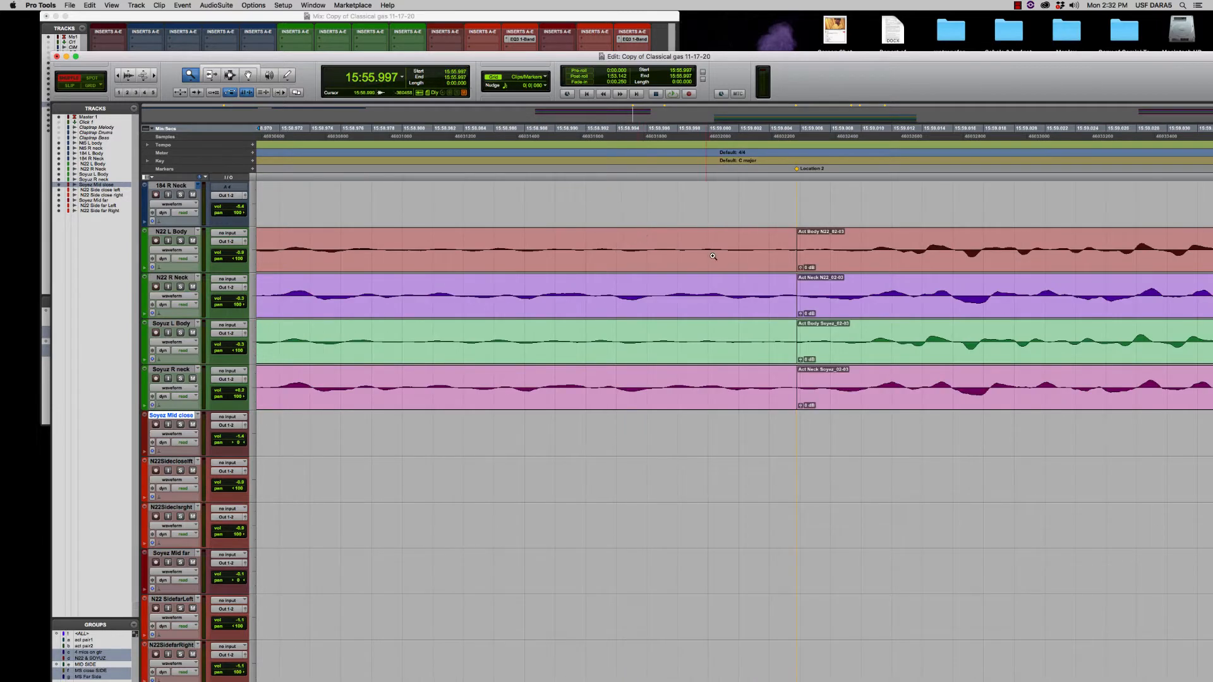
{"action": "left_click", "coordinate": [224, 74]}
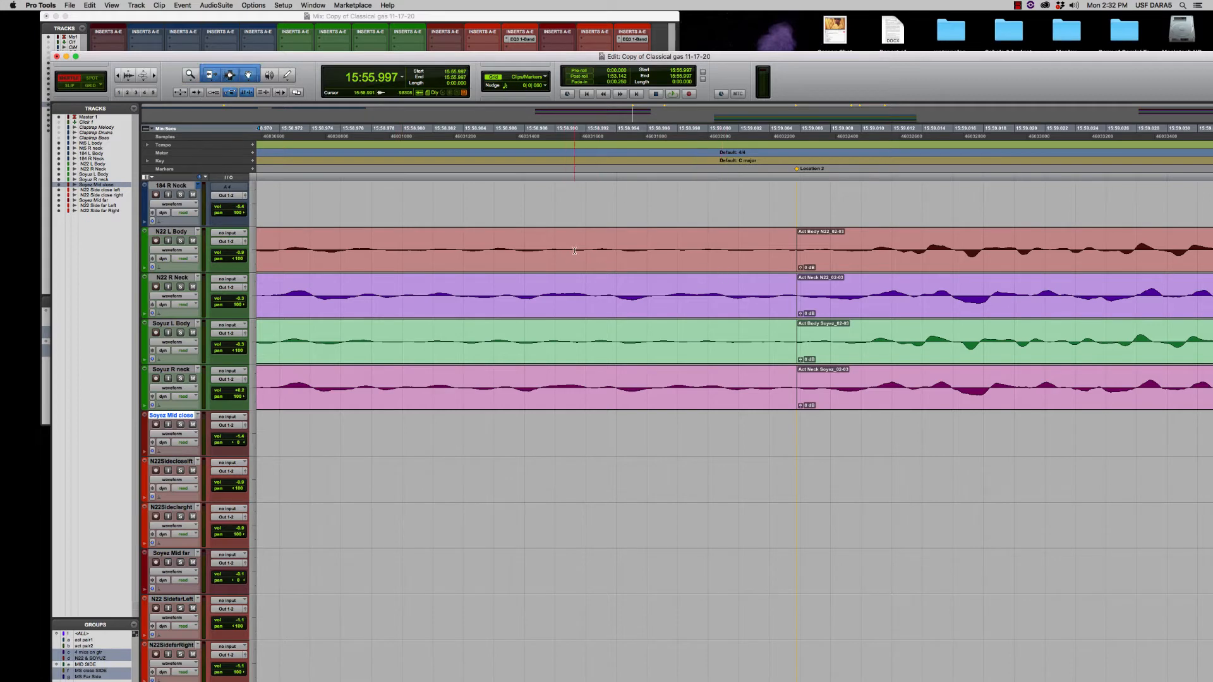
{"action": "key", "text": "F2"}
{"action": "left_click_drag", "start_coordinate": [750, 265], "coordinate": [1044, 281]}
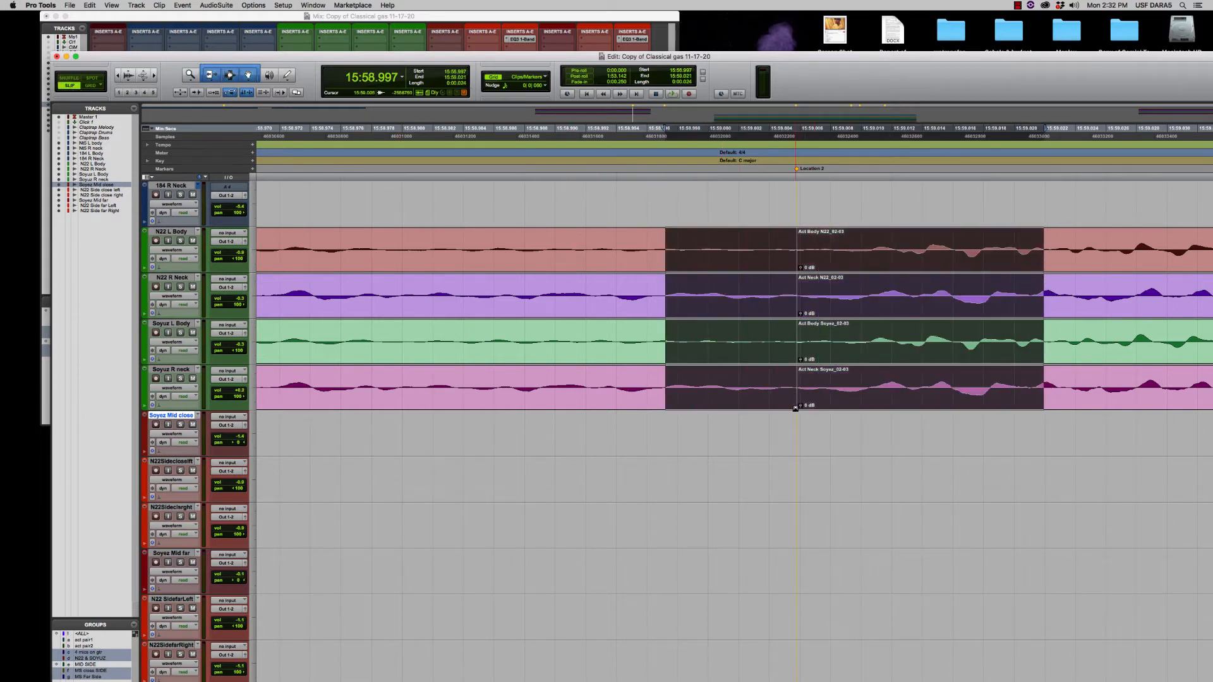
{"action": "left_click", "coordinate": [798, 406]}
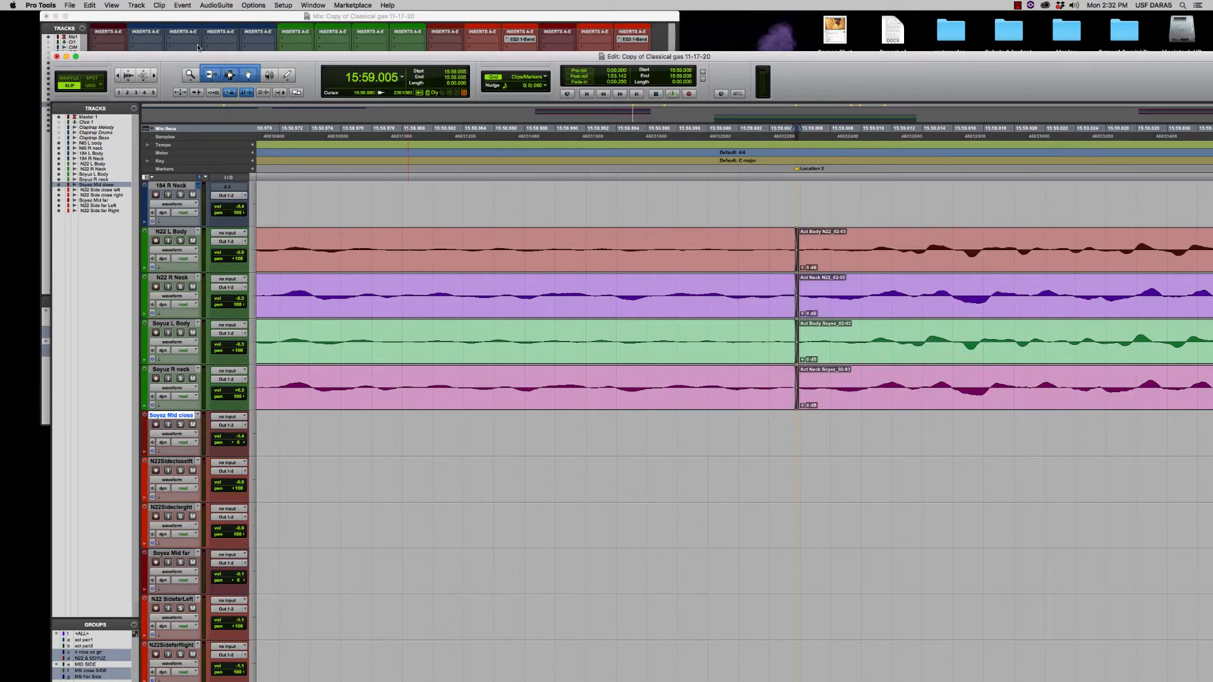
{"action": "left_click", "coordinate": [115, 76]}
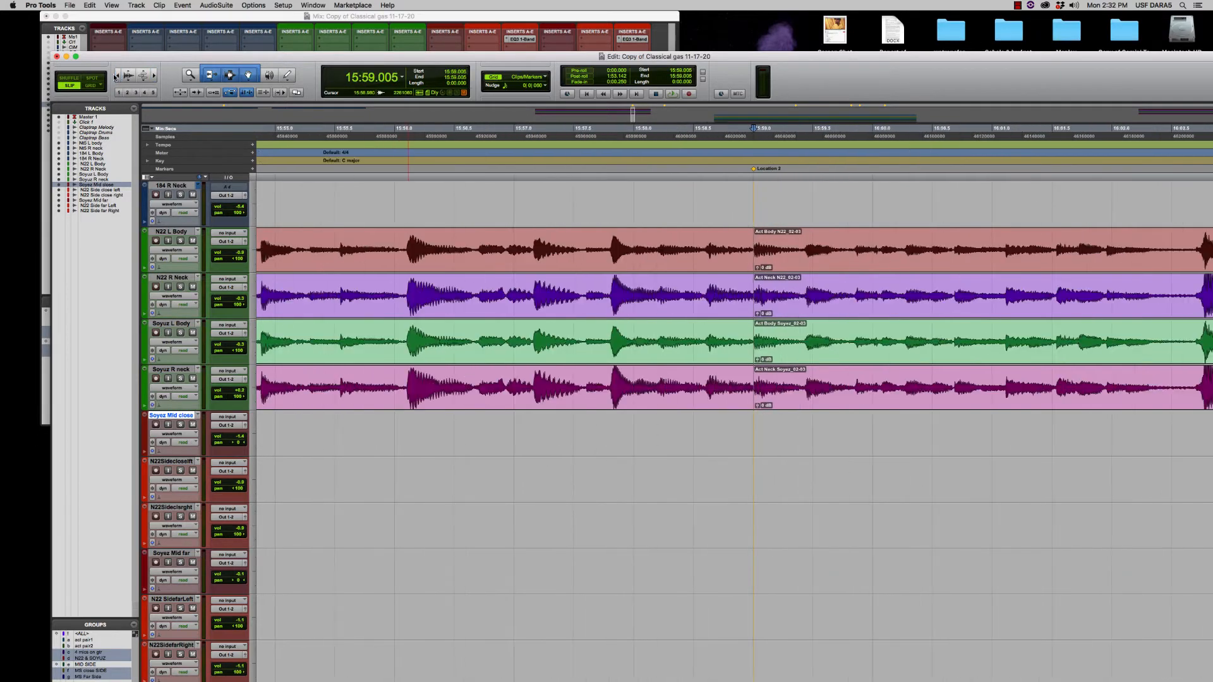
{"action": "left_click", "coordinate": [116, 76]}
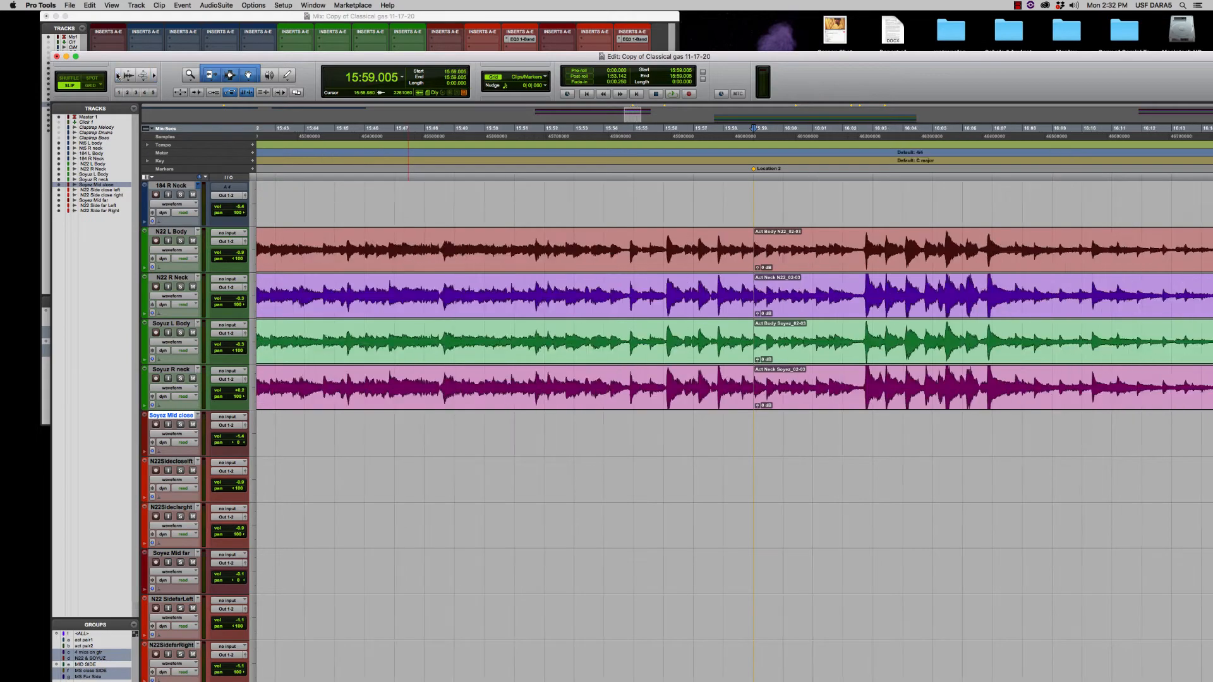
{"action": "left_click", "coordinate": [116, 77]}
{"action": "left_click", "coordinate": [117, 77]}
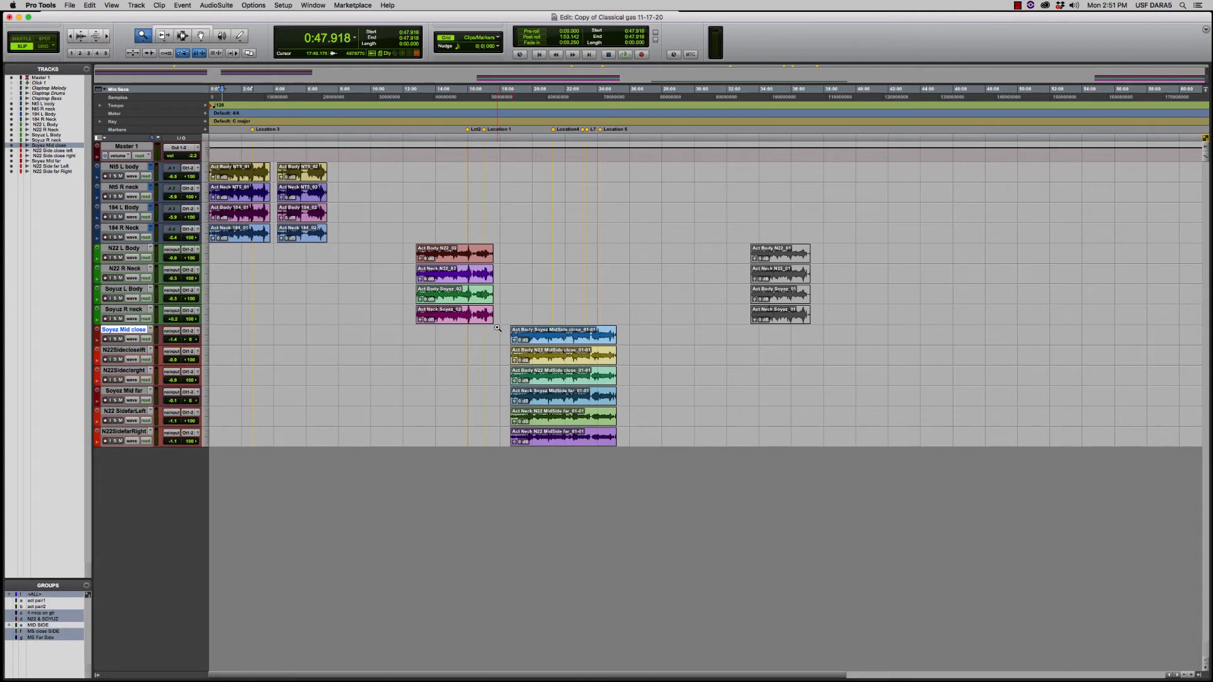
Create a Mix/Edit group named All Mid-side from the six mid-side tracks, Soyuz Mid close through N22 Side far Right.
{"action": "left_click_drag", "start_coordinate": [498, 329], "coordinate": [642, 333]}
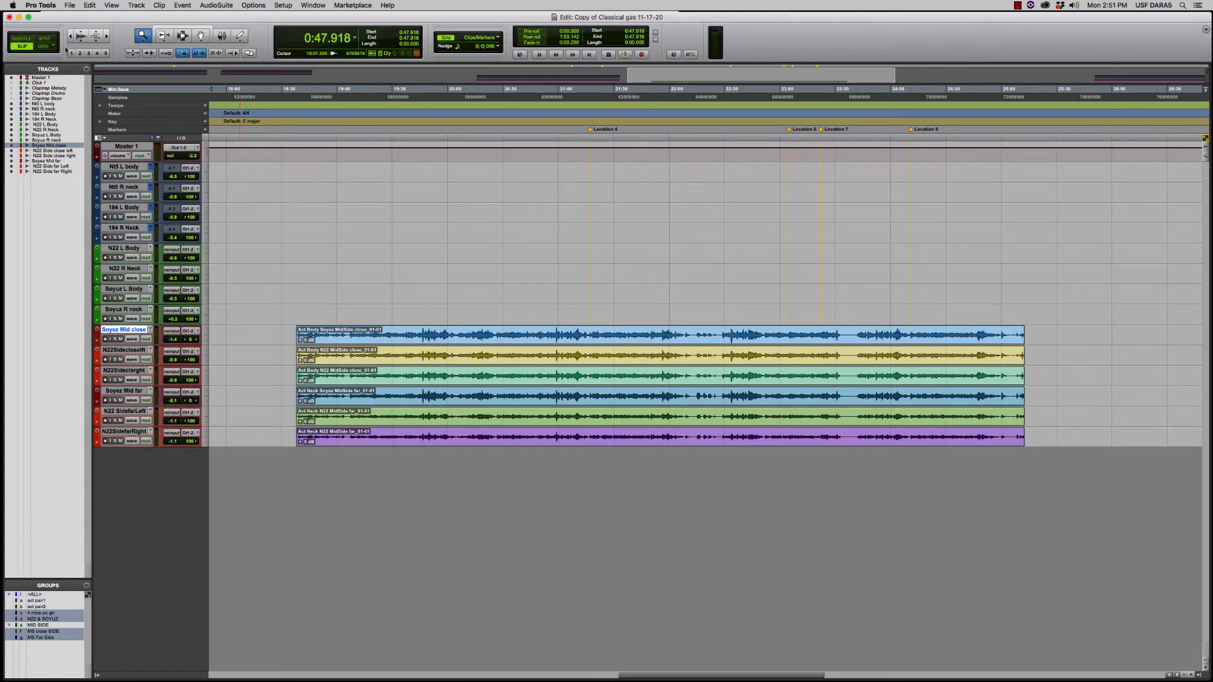
{"action": "left_click", "coordinate": [126, 353], "text": "shift"}
{"action": "left_click", "coordinate": [126, 371], "text": "shift"}
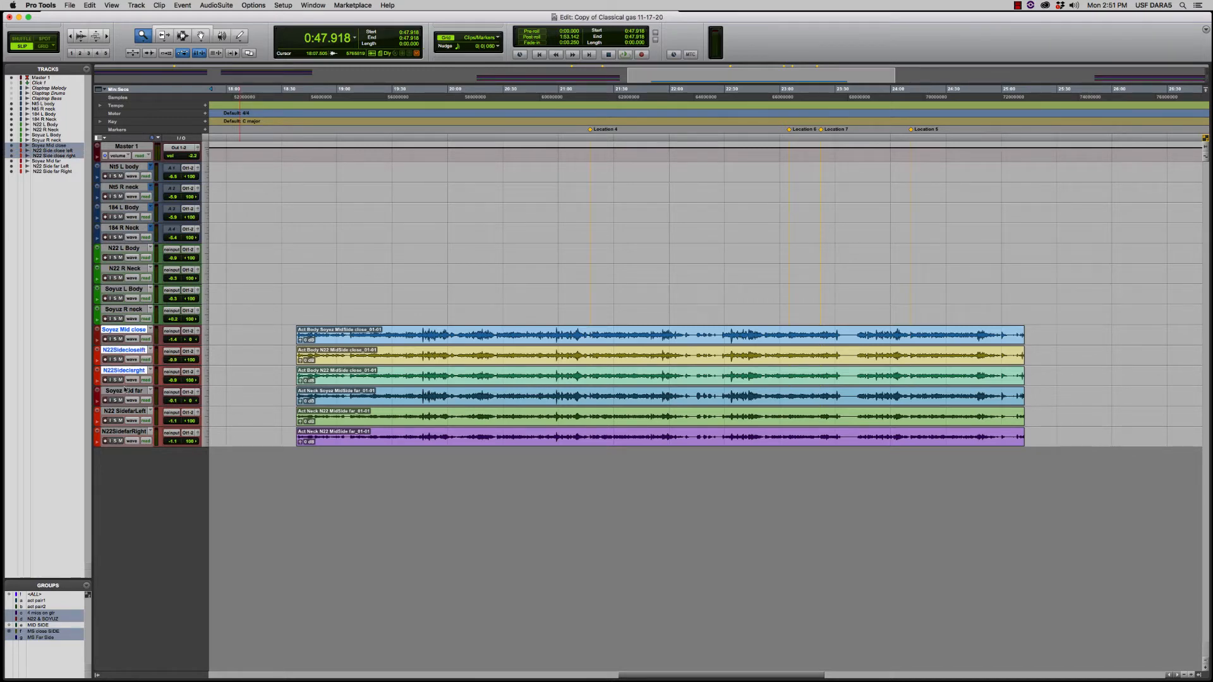
{"action": "left_click", "coordinate": [124, 392], "text": "shift"}
{"action": "left_click", "coordinate": [126, 417], "text": "shift"}
{"action": "right_click", "coordinate": [132, 432]}
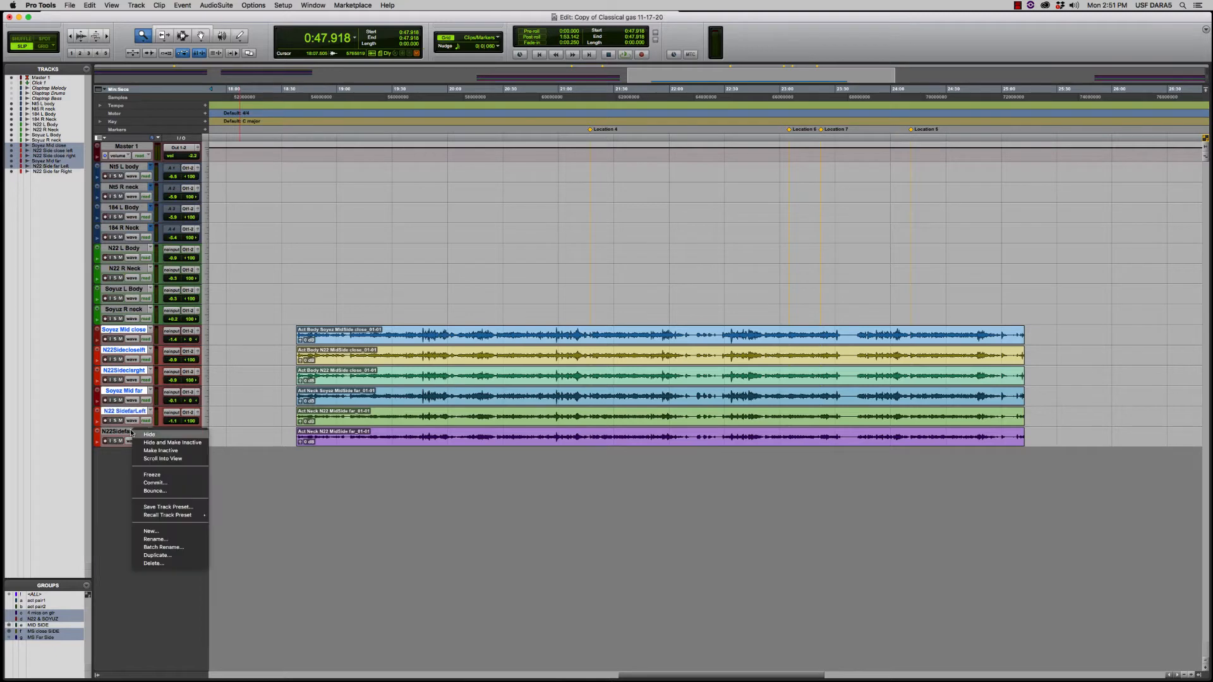
{"action": "left_click", "coordinate": [118, 435]}
{"action": "left_click", "coordinate": [118, 435], "text": "shift"}
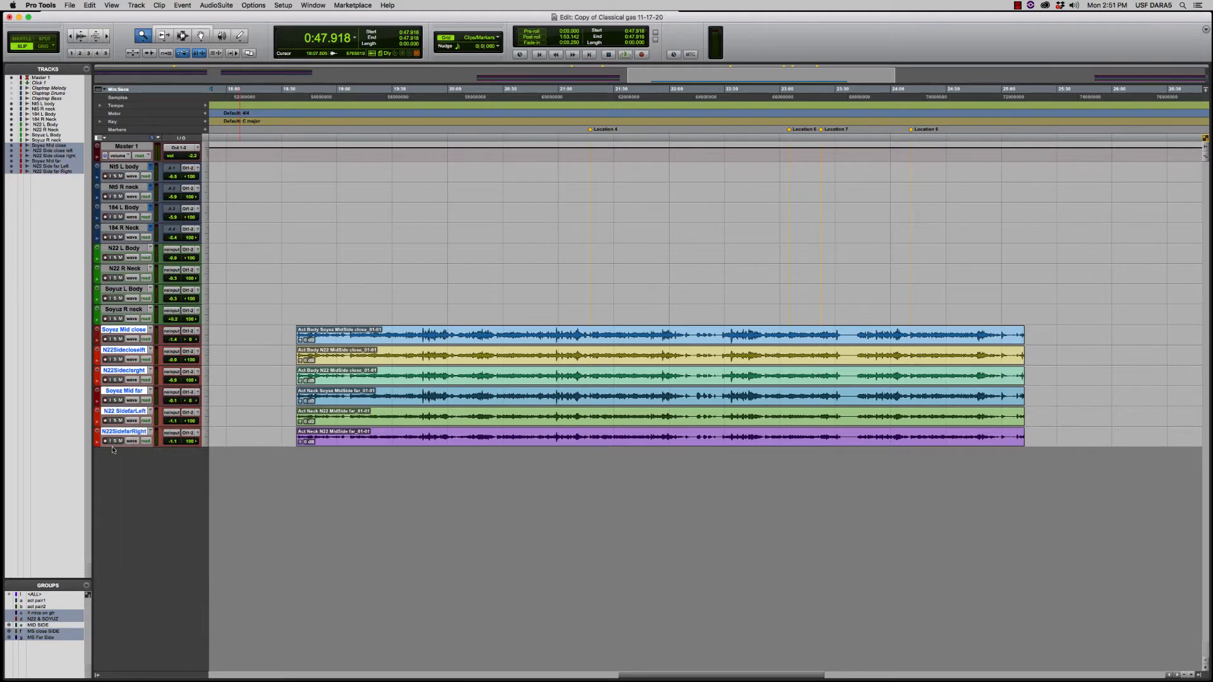
{"action": "left_click", "coordinate": [86, 586]}
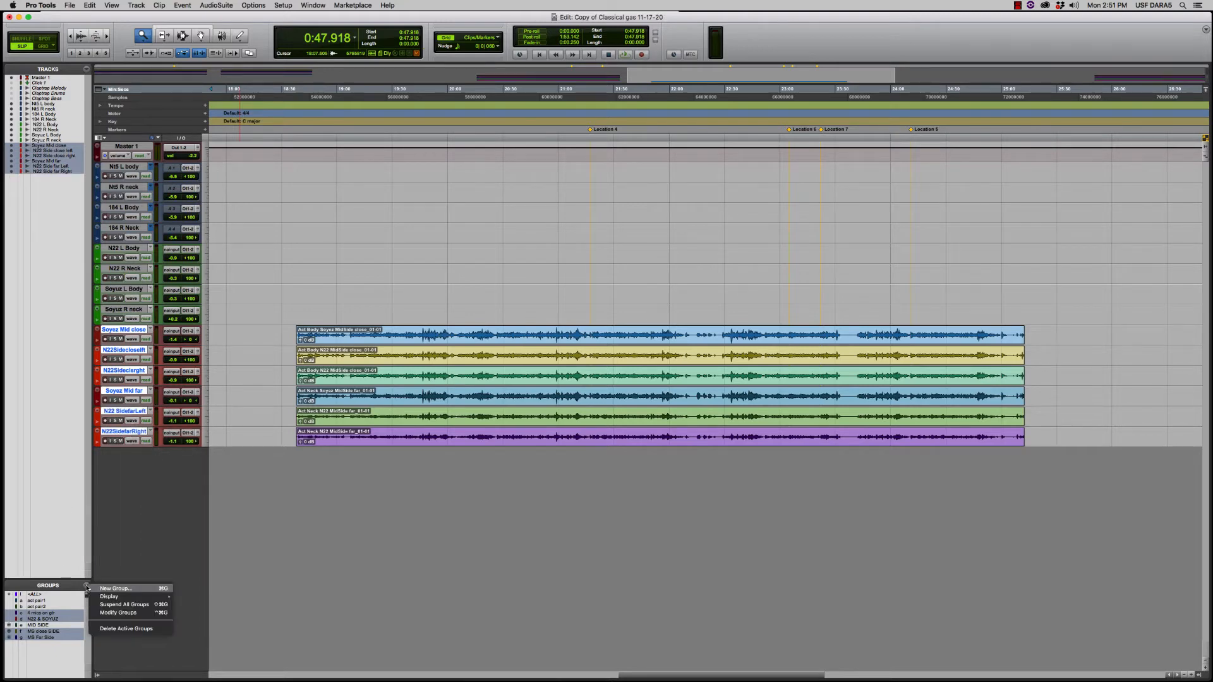
{"action": "left_click", "coordinate": [120, 589]}
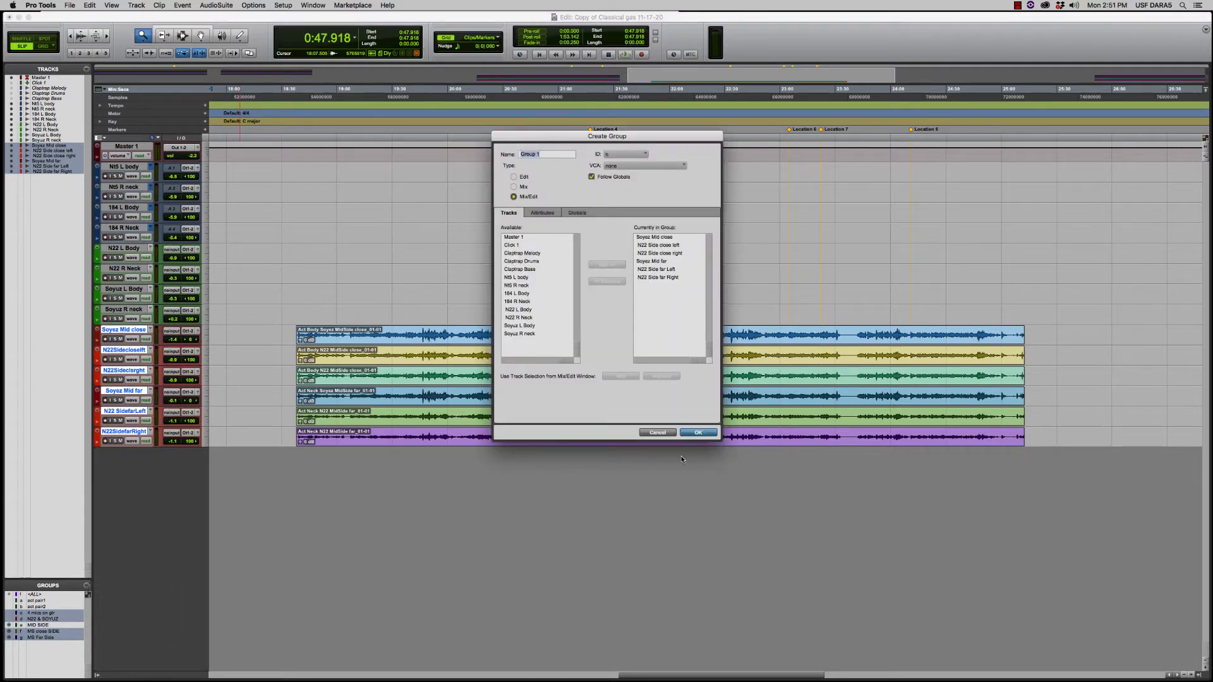
{"action": "type", "text": "All Mid-side"}
{"action": "left_click", "coordinate": [700, 434]}
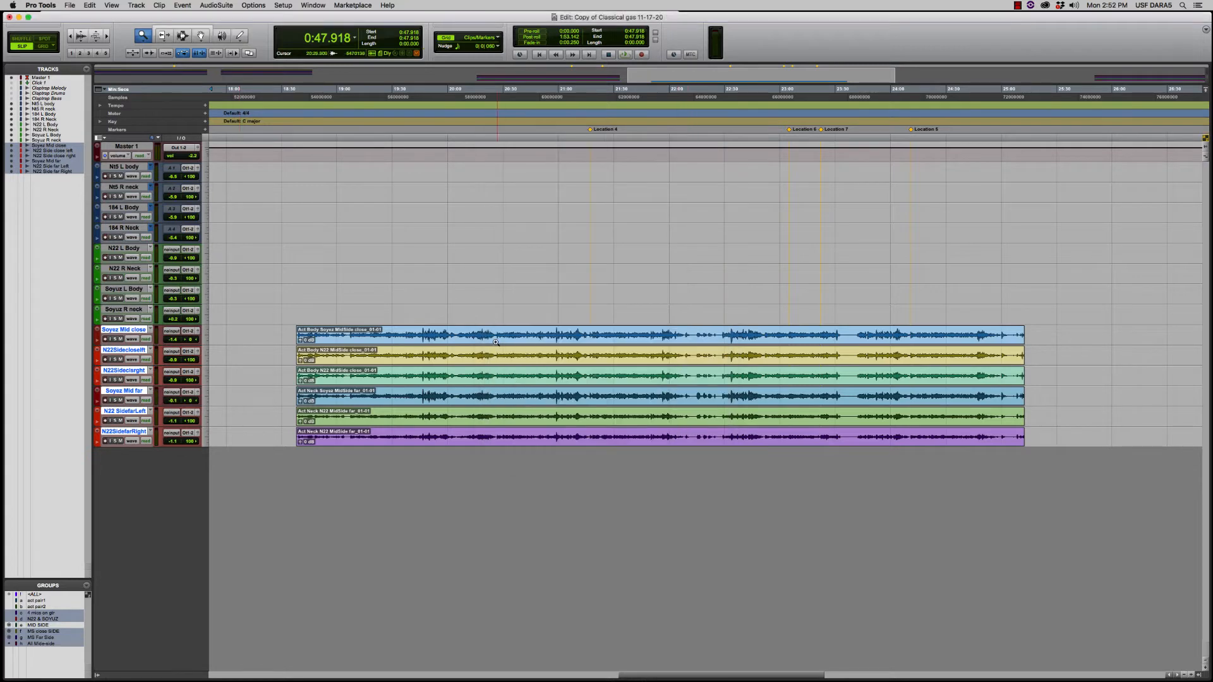
Check with the Grabber tool that selecting one mid-side clip selects the whole group, and clear the selection.
{"action": "left_click", "coordinate": [201, 36]}
{"action": "left_click", "coordinate": [387, 326]}
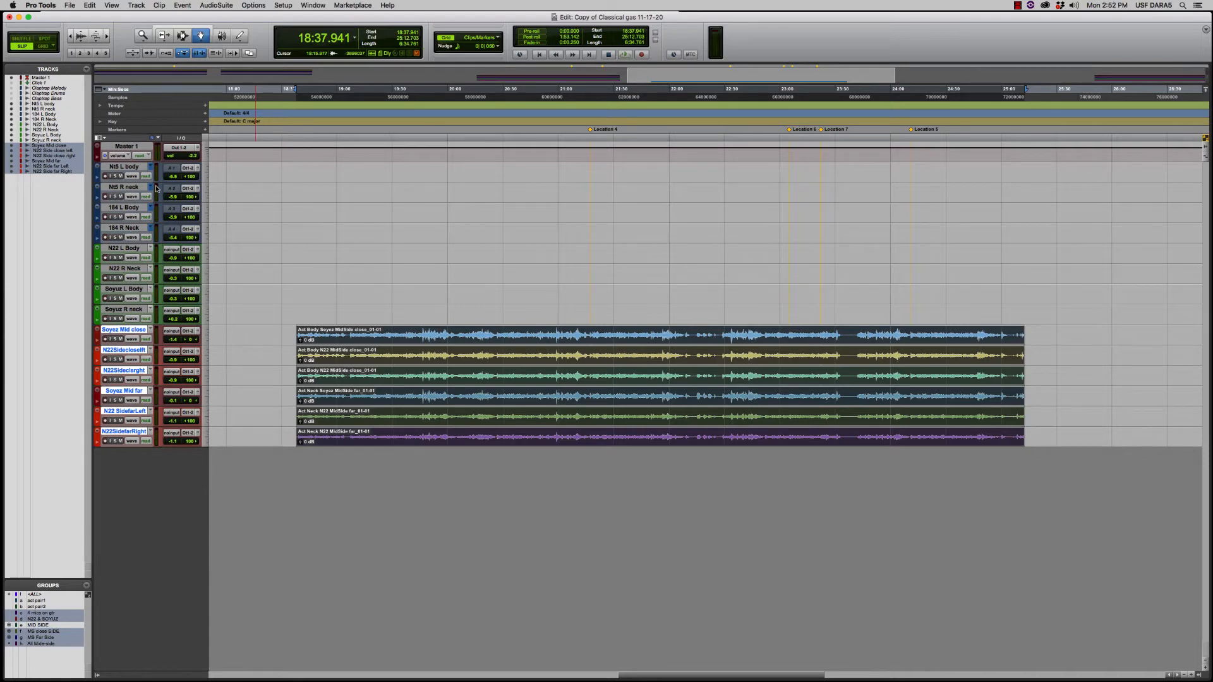
{"action": "left_click", "coordinate": [927, 198]}
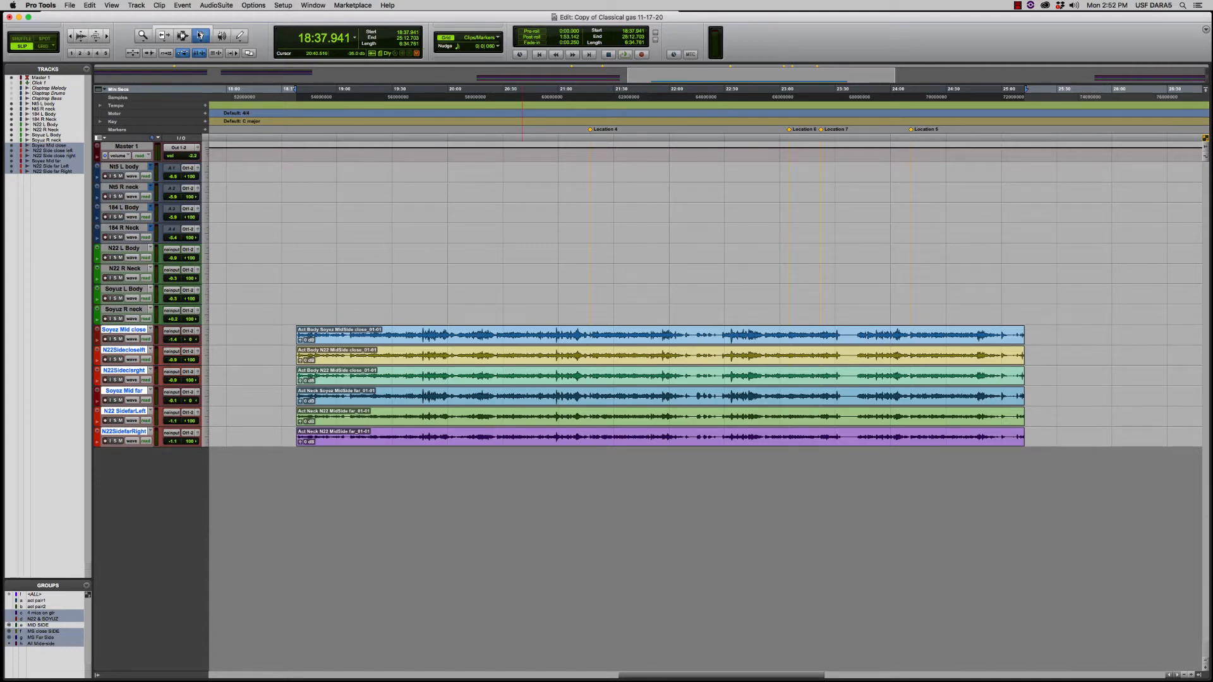
Move the six mid-side tracks above the N22 and Soyuz tracks and set their height to medium.
{"action": "key", "text": "F5"}
{"action": "left_click_drag", "start_coordinate": [788, 328], "coordinate": [850, 344]}
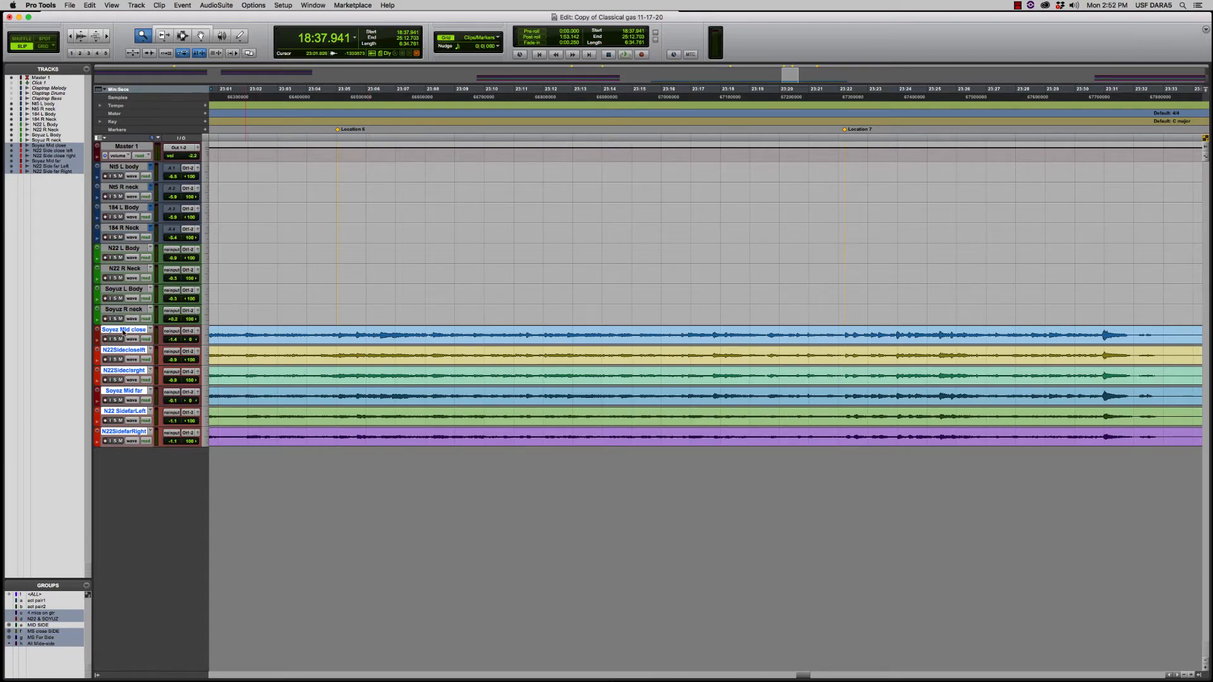
{"action": "mouse_move", "coordinate": [123, 333]}
{"action": "left_mouse_down"}
{"action": "mouse_move", "coordinate": [133, 265]}
{"action": "mouse_move", "coordinate": [117, 317]}
{"action": "left_mouse_up"}
{"action": "left_click", "coordinate": [202, 364]}
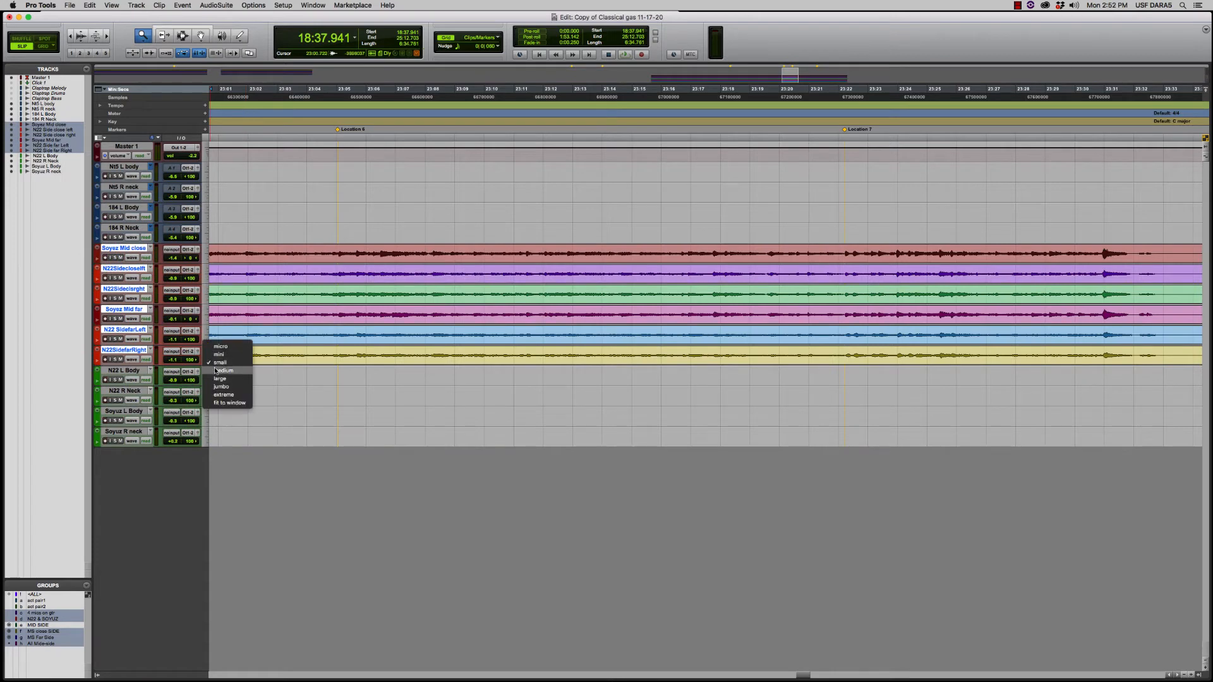
{"action": "left_click", "coordinate": [216, 371]}
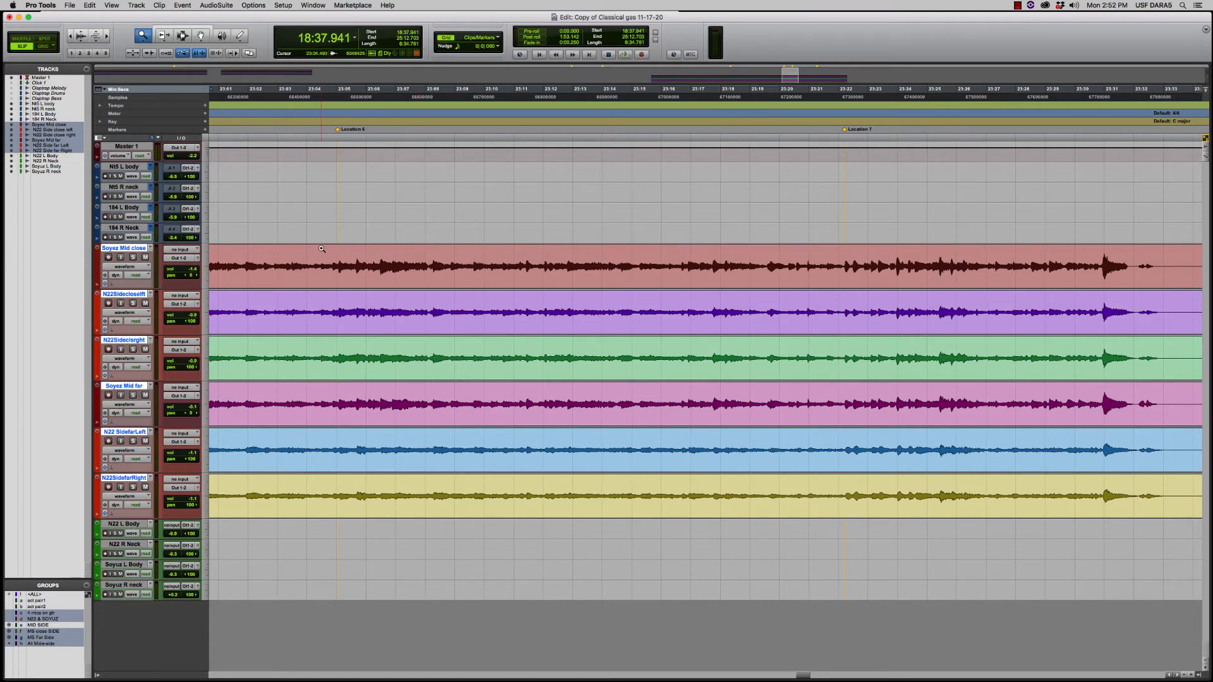
Move the Location 6 marker slightly later, placing it just ahead of the note onset in the mid-side clips.
{"action": "left_click_drag", "start_coordinate": [322, 248], "coordinate": [360, 249]}
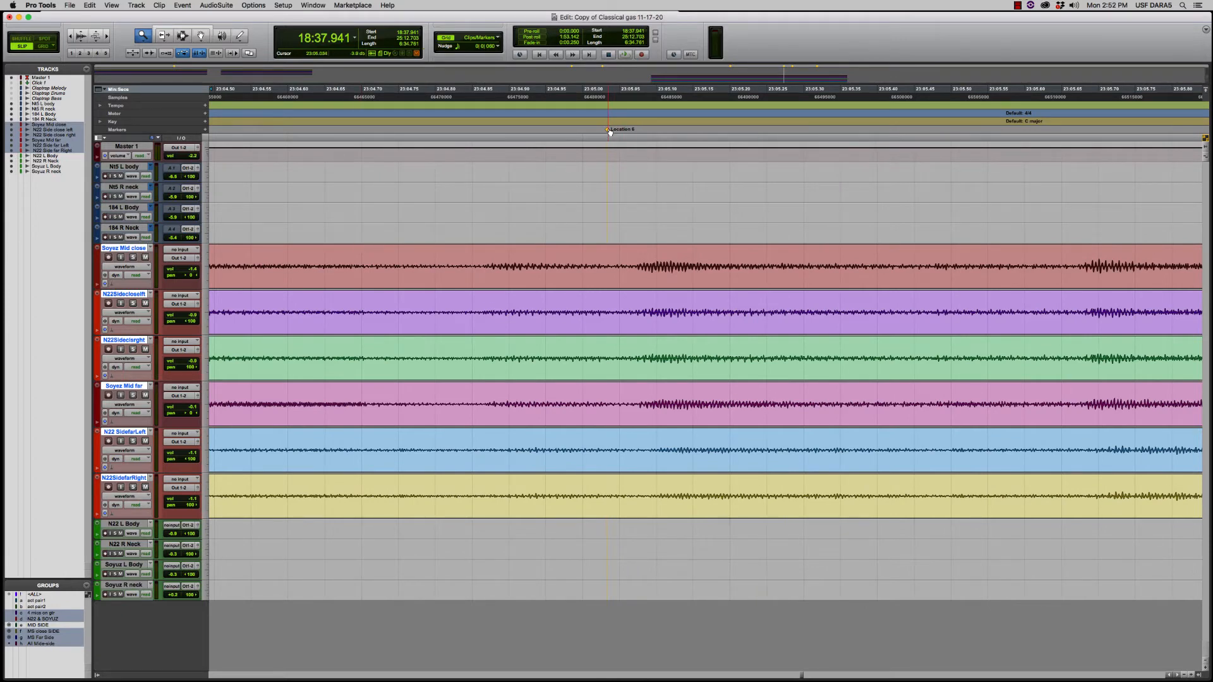
{"action": "left_click_drag", "start_coordinate": [609, 132], "coordinate": [635, 133]}
{"action": "left_click_drag", "start_coordinate": [635, 132], "coordinate": [635, 133]}
{"action": "left_click_drag", "start_coordinate": [601, 290], "coordinate": [679, 246]}
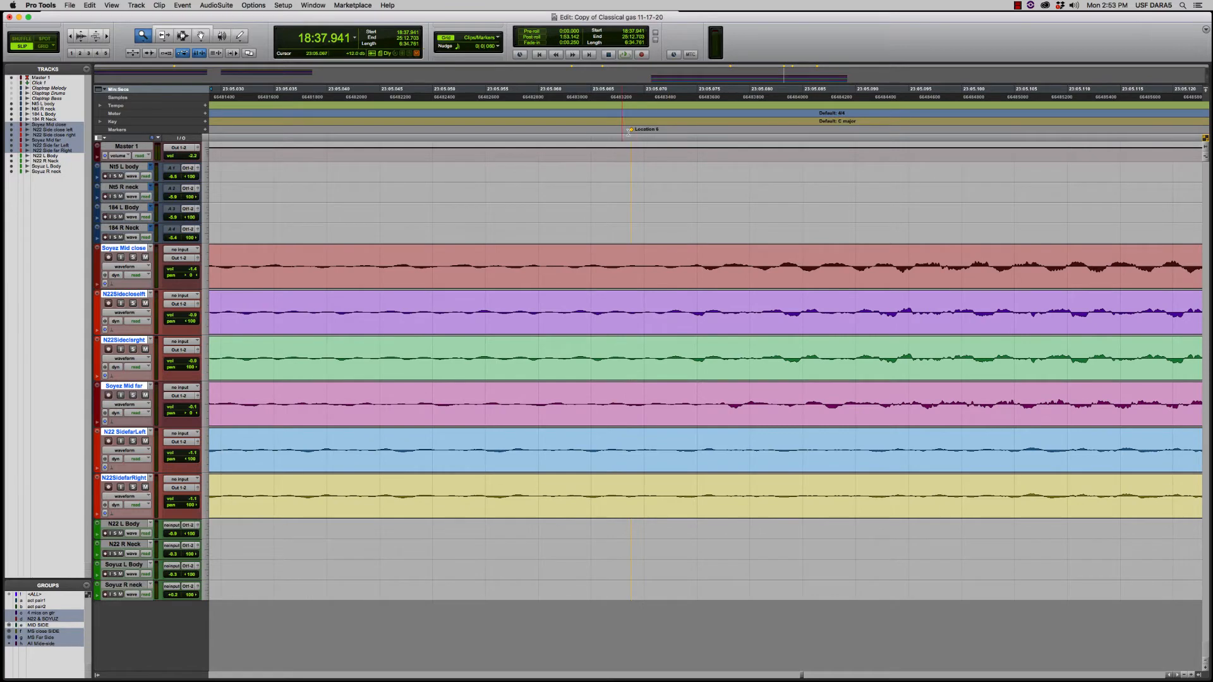
{"action": "left_click_drag", "start_coordinate": [634, 130], "coordinate": [626, 134]}
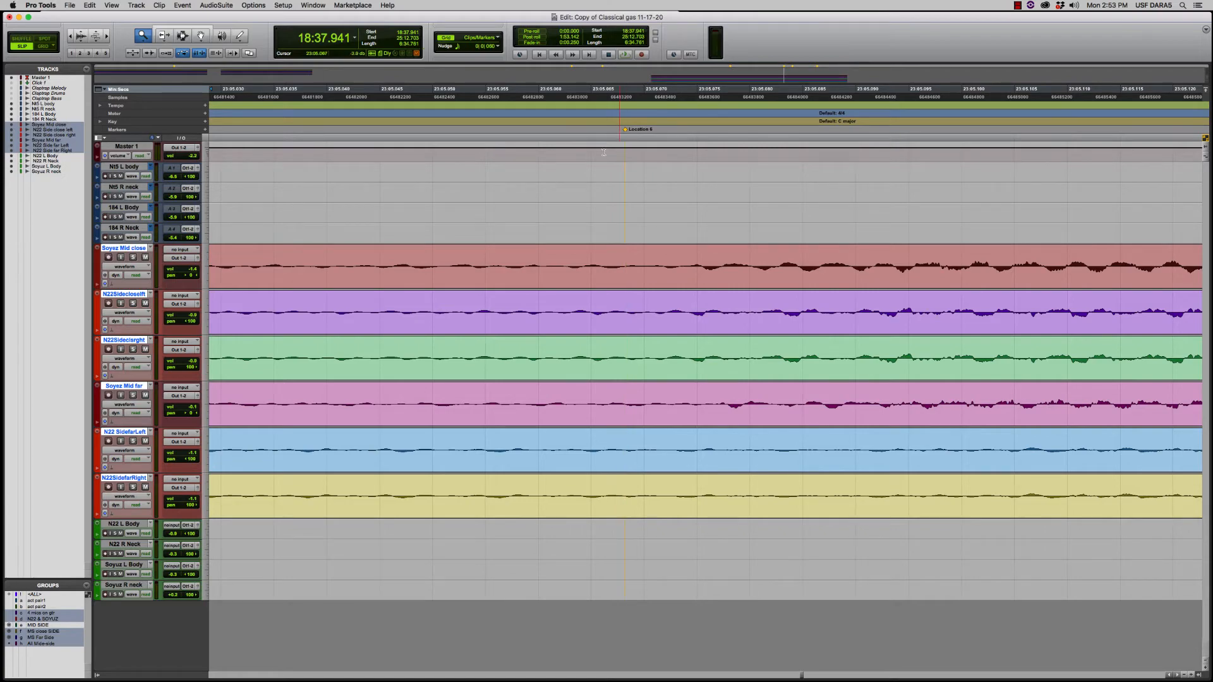
Move the Location 7 marker slightly later, placing it just before the matching note onset in the mid-side clips.
{"action": "left_click", "coordinate": [71, 37]}
{"action": "left_click", "coordinate": [71, 36]}
{"action": "left_click", "coordinate": [71, 37]}
{"action": "left_click", "coordinate": [70, 37]}
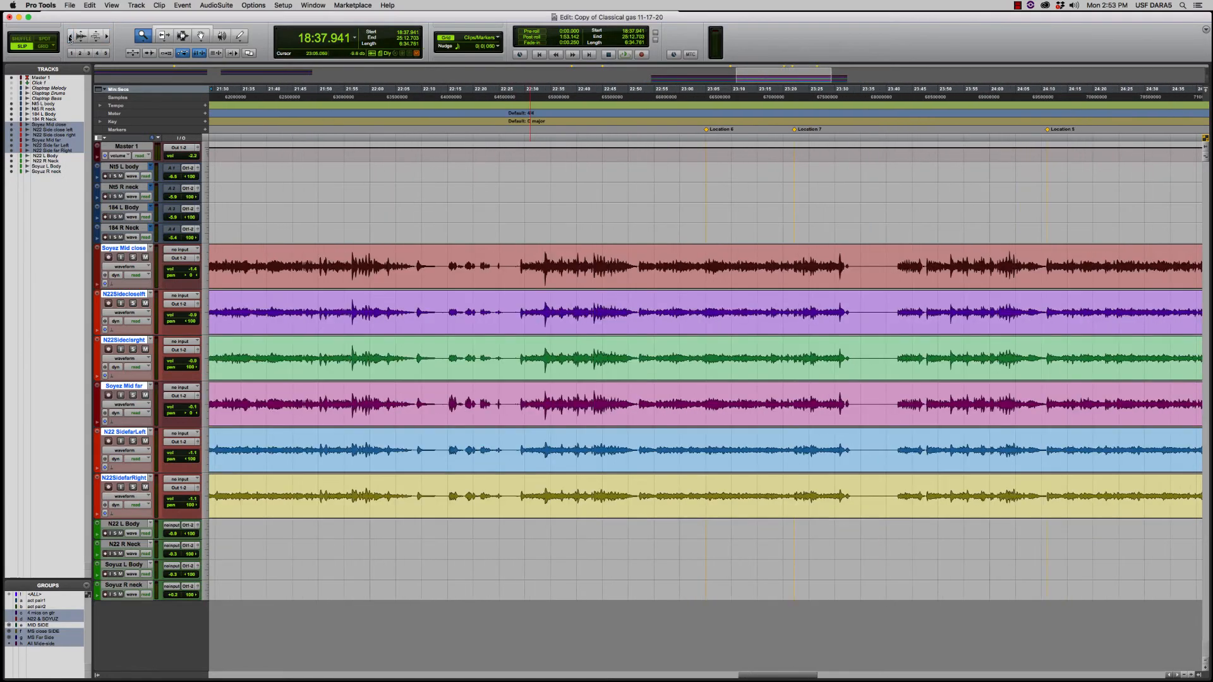
{"action": "left_click", "coordinate": [70, 37]}
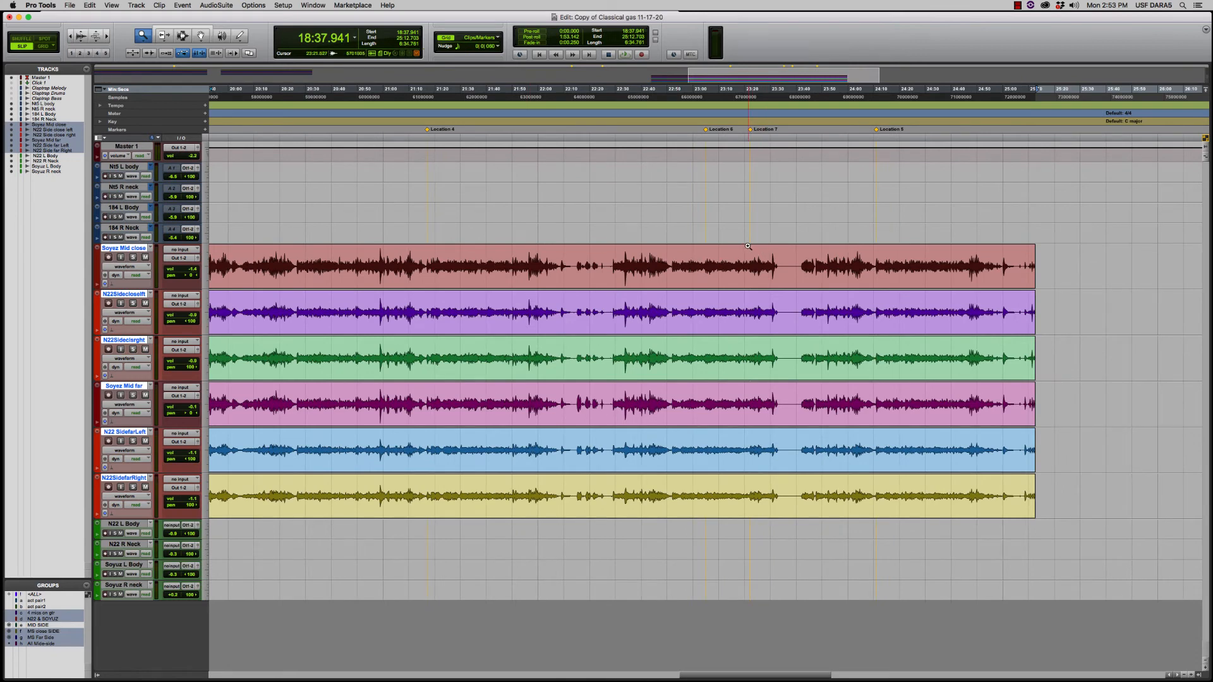
{"action": "mouse_move", "coordinate": [751, 244]}
{"action": "left_mouse_down"}
{"action": "mouse_move", "coordinate": [763, 271]}
{"action": "mouse_move", "coordinate": [721, 251]}
{"action": "left_mouse_up"}
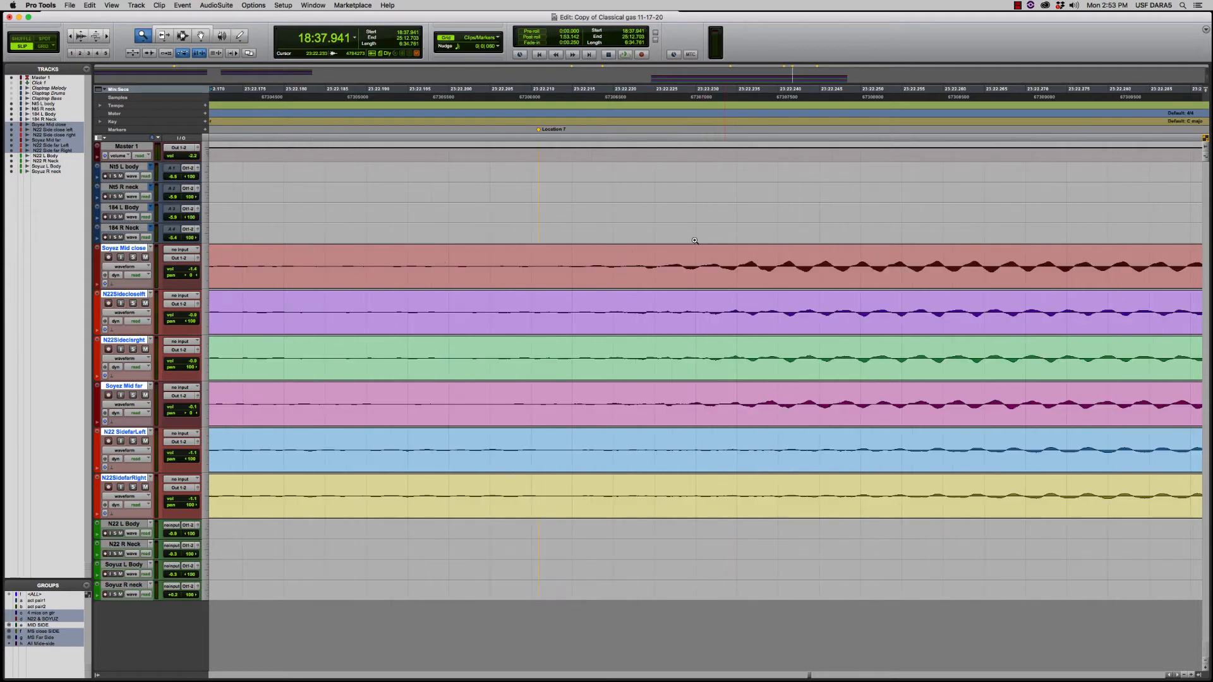
{"action": "left_click_drag", "start_coordinate": [547, 132], "coordinate": [625, 141]}
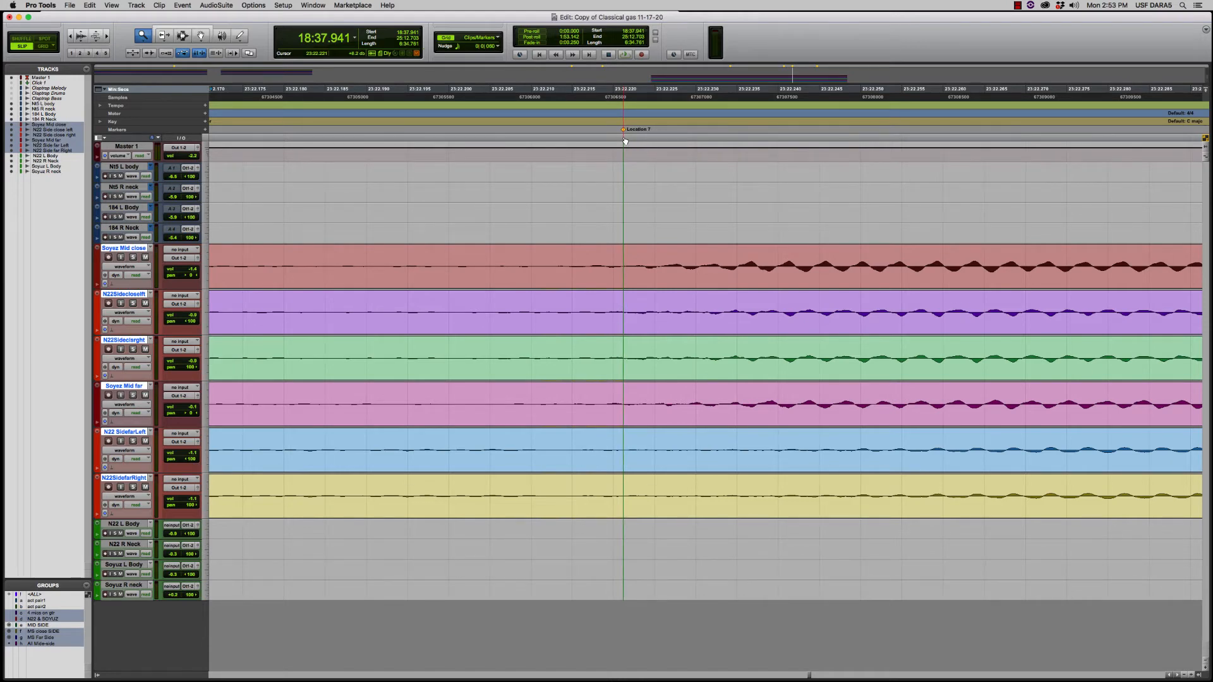
{"action": "left_click_drag", "start_coordinate": [624, 140], "coordinate": [625, 140]}
{"action": "left_click", "coordinate": [71, 37]}
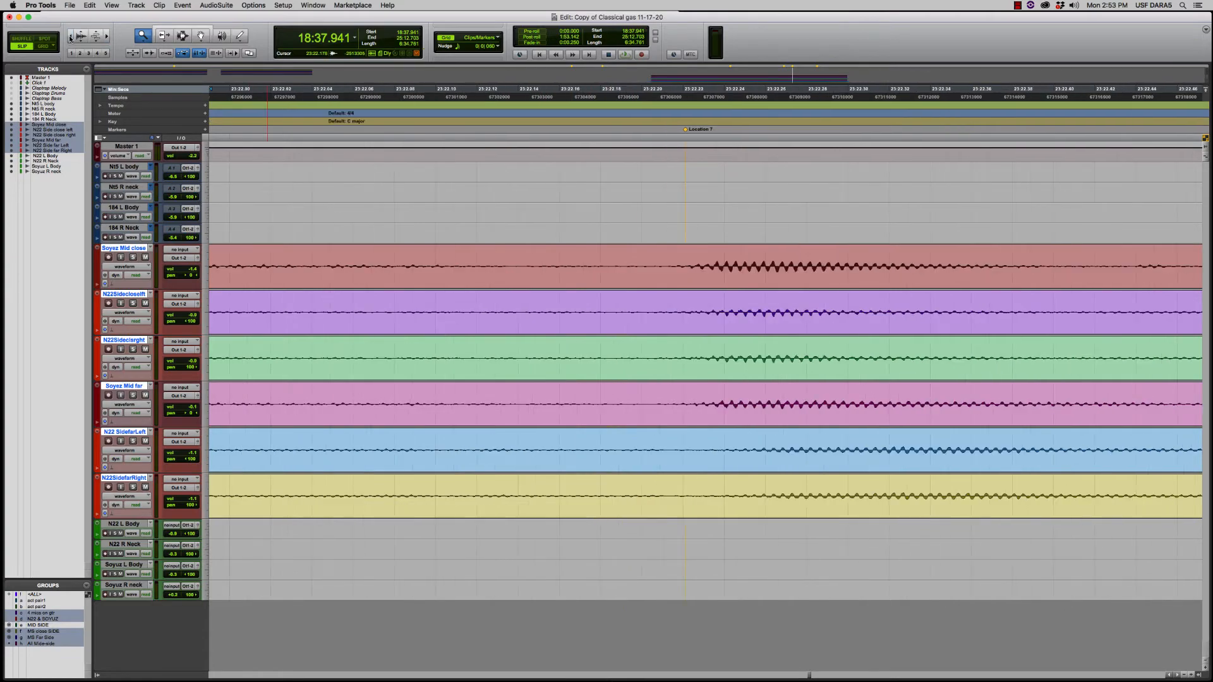
Copy the mid-side section between Location 6 and Location 7 in Grid mode and paste it into the empty space after the clips.
{"action": "left_click", "coordinate": [71, 37]}
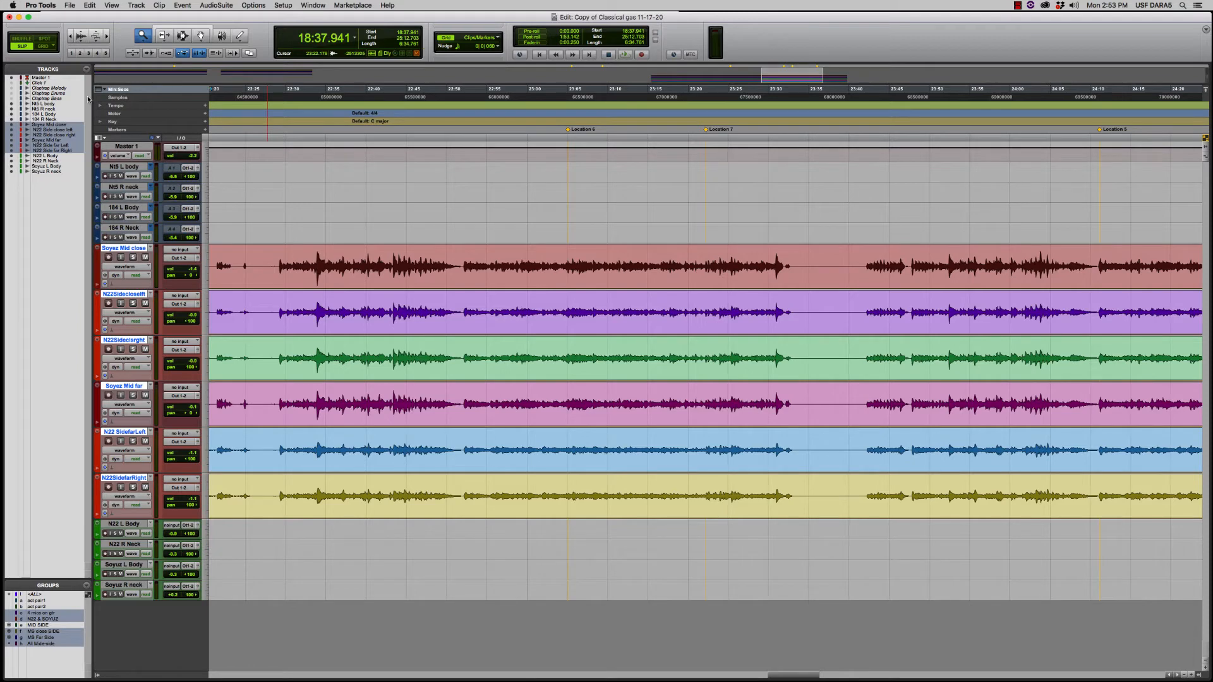
{"action": "left_click", "coordinate": [39, 47]}
{"action": "left_click", "coordinate": [182, 36]}
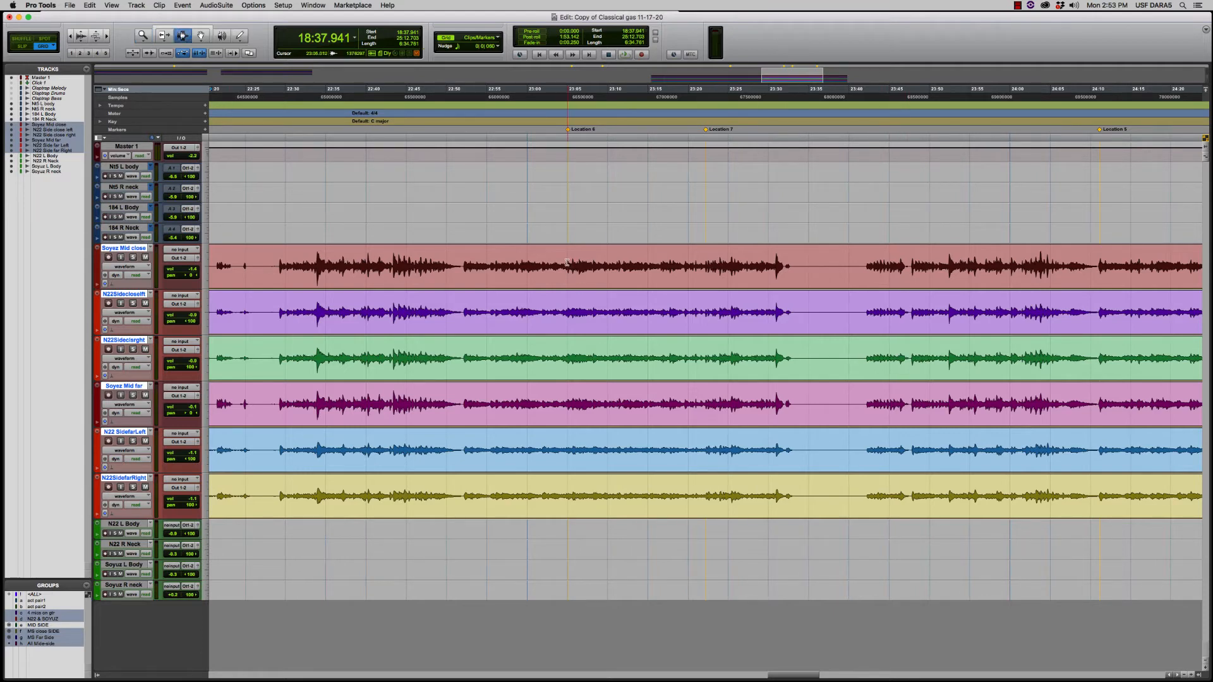
{"action": "left_click_drag", "start_coordinate": [568, 270], "coordinate": [712, 317]}
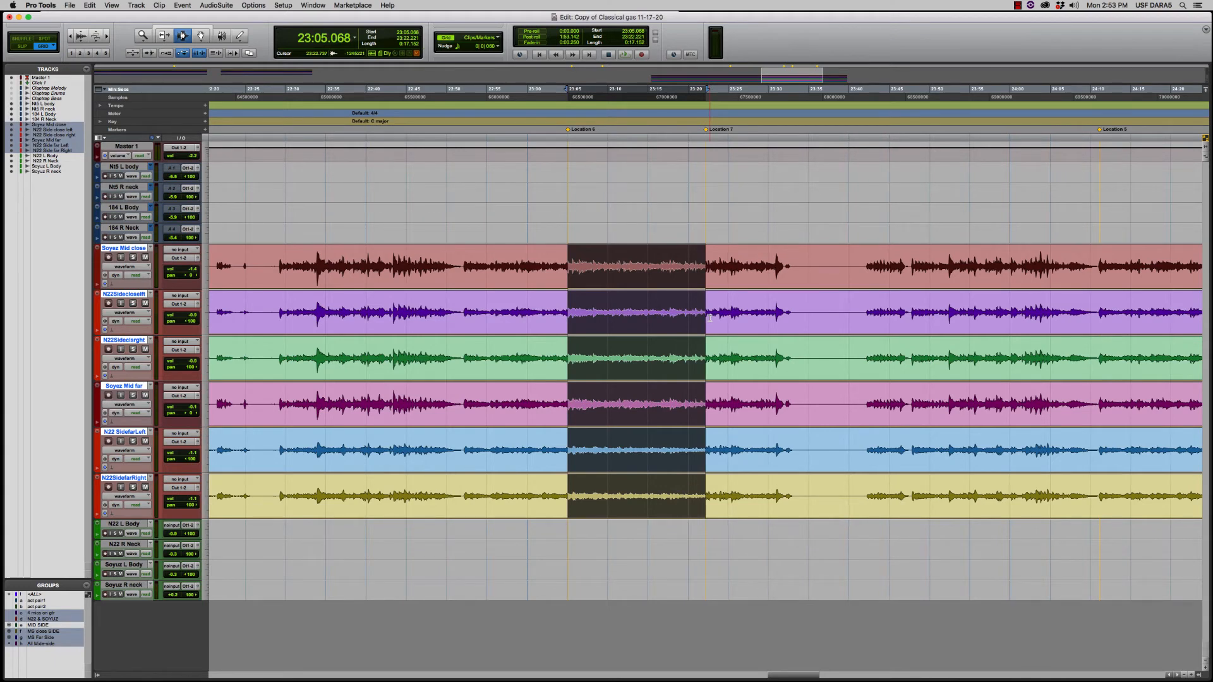
{"action": "left_click", "coordinate": [70, 36]}
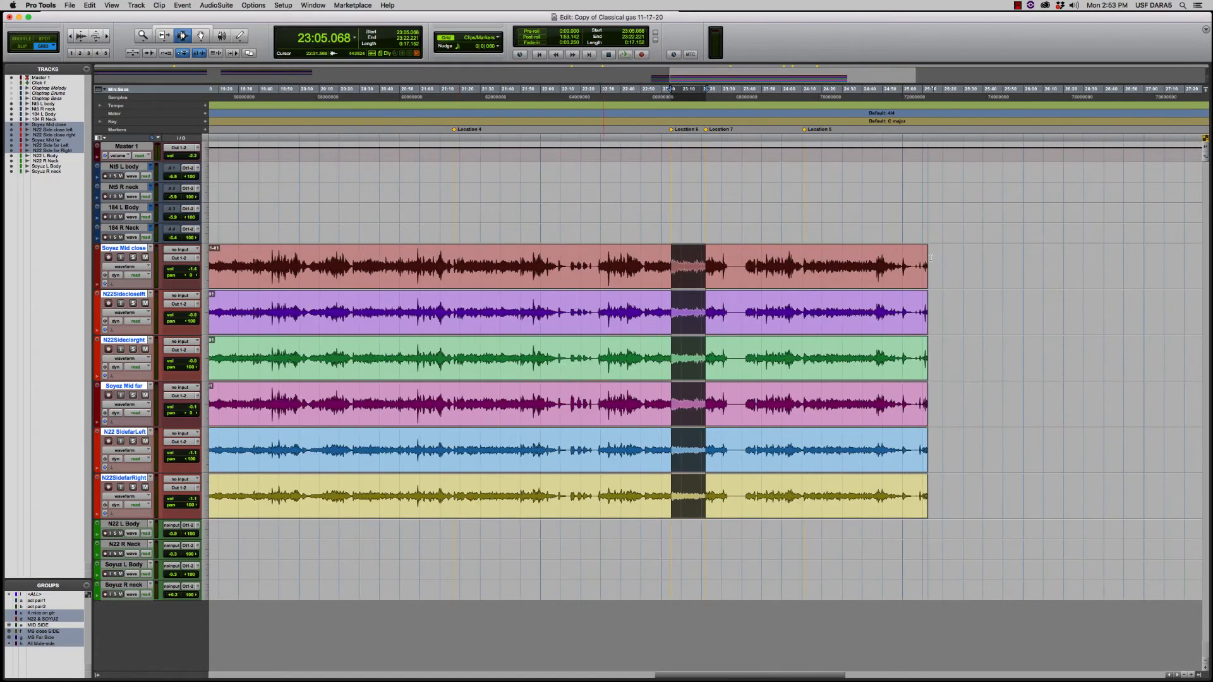
{"action": "left_click_drag", "start_coordinate": [1023, 259], "coordinate": [1147, 359]}
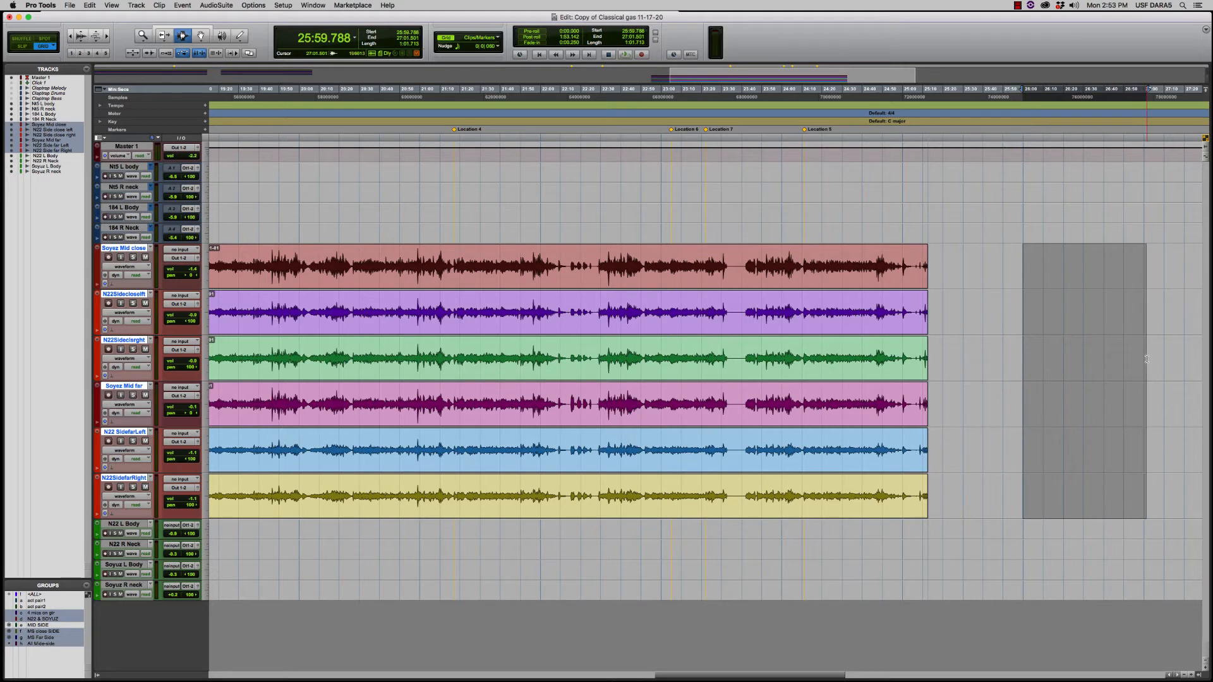
{"action": "key", "text": "super+v"}
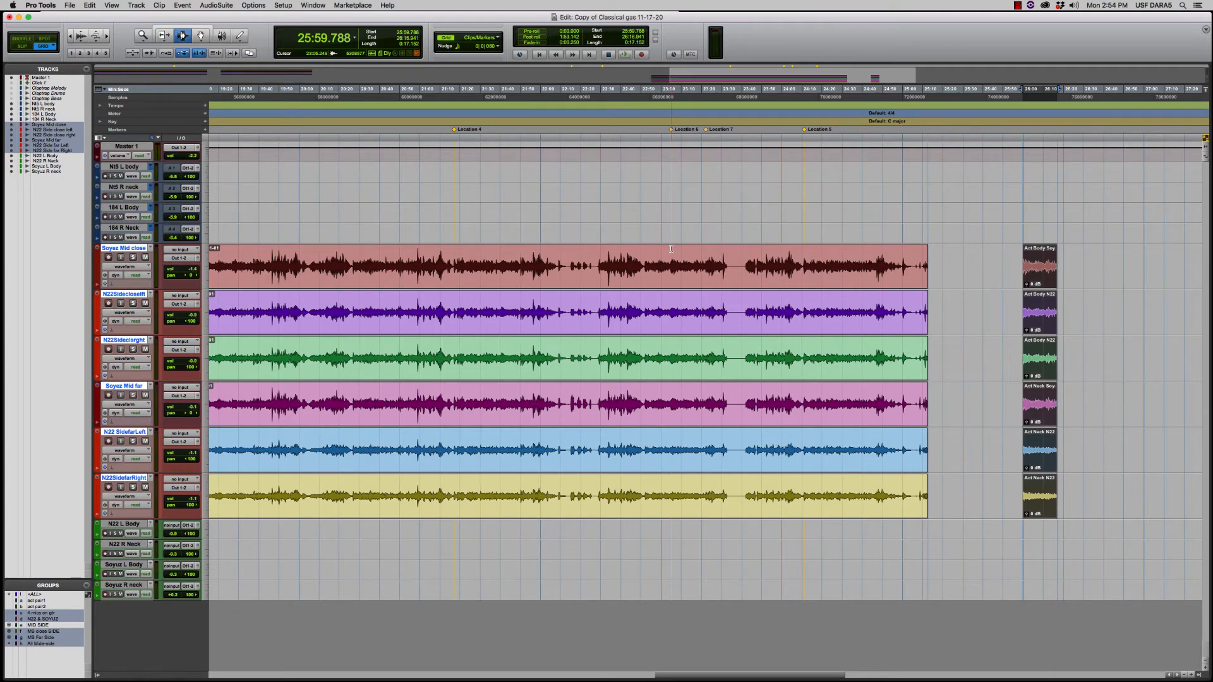
Play the mid-side clips from just before Location 4 in Slip mode to check the marker against the note onset.
{"action": "left_click", "coordinate": [452, 252]}
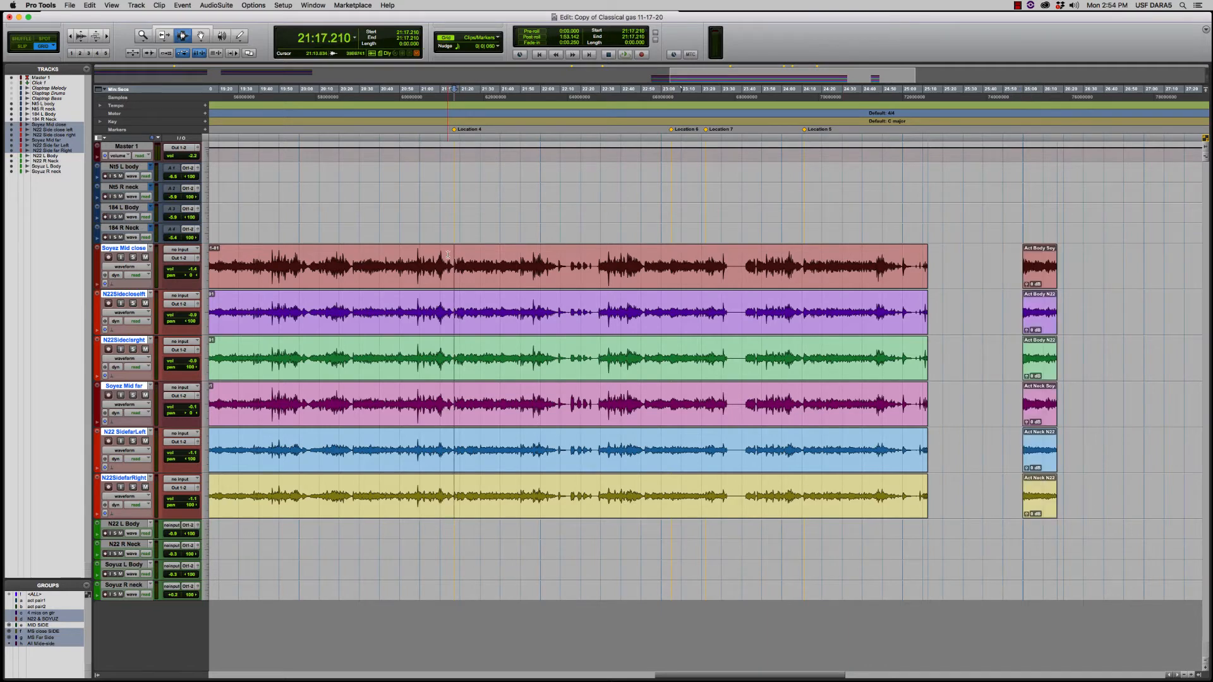
{"action": "key", "text": "F2"}
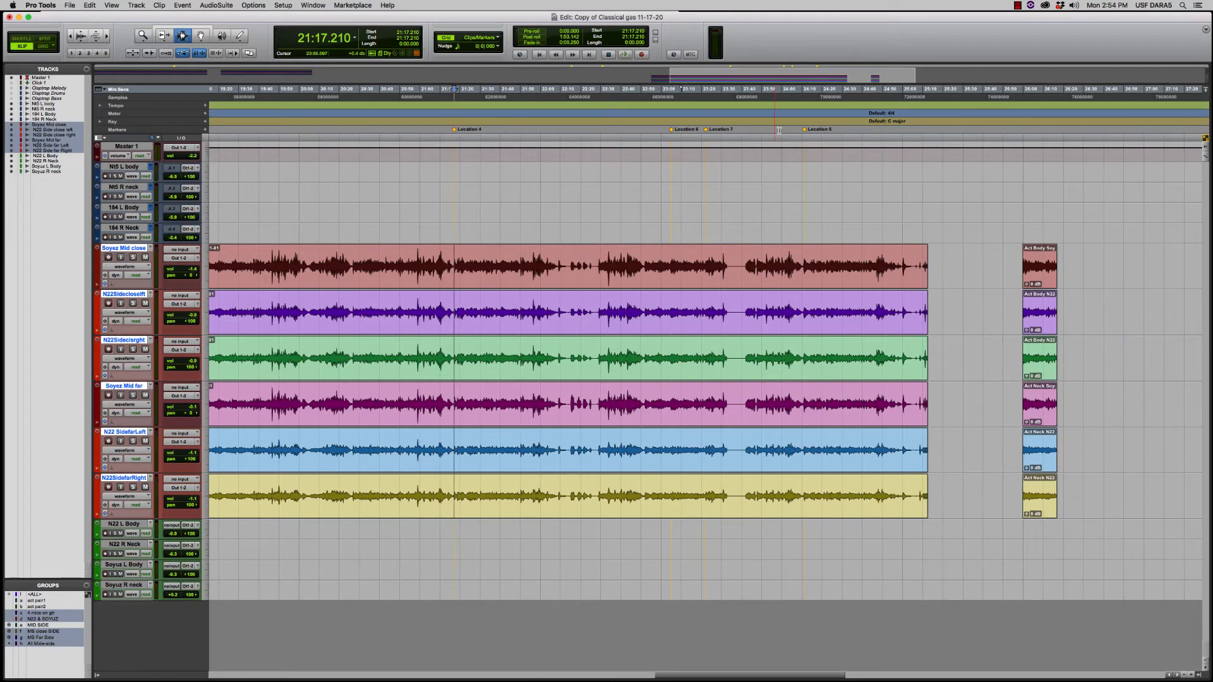
{"action": "left_click", "coordinate": [439, 260]}
{"action": "key", "text": "space"}
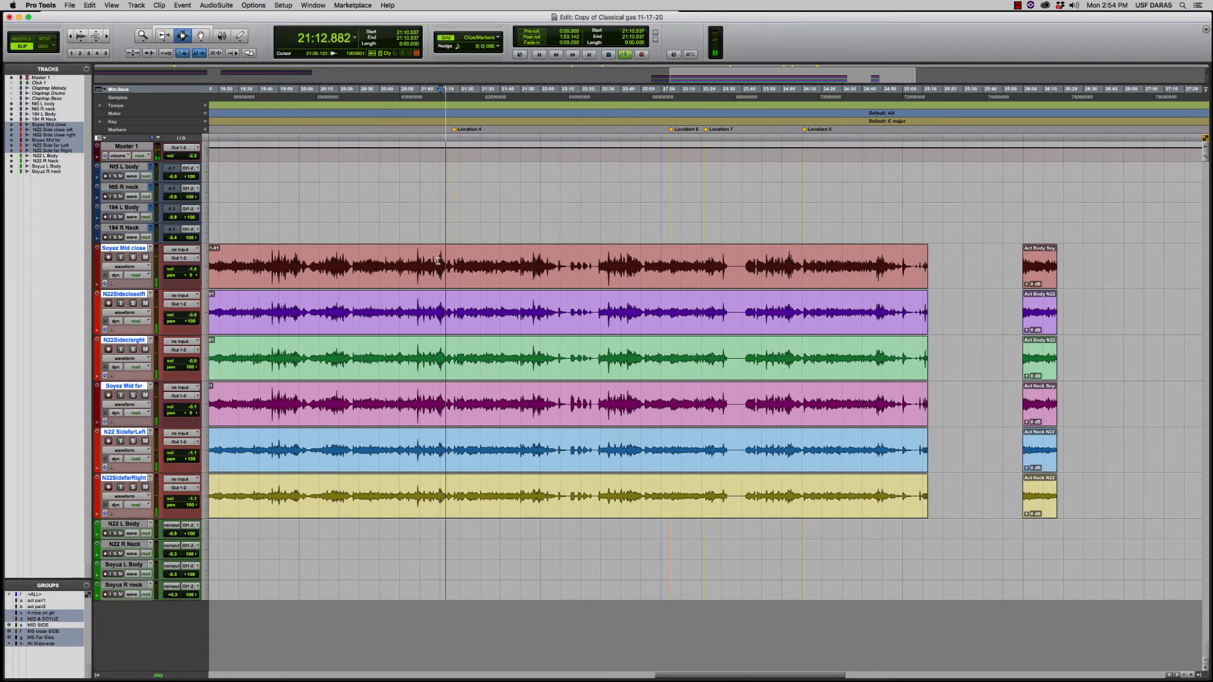
{"action": "key", "text": "F5"}
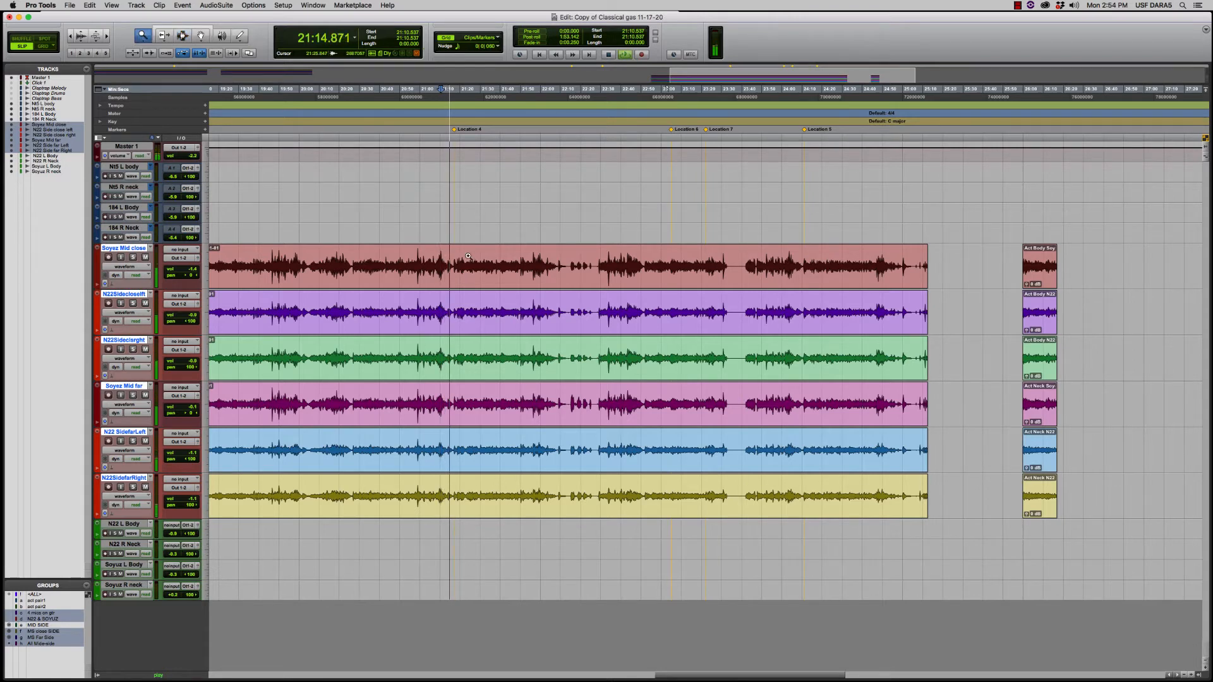
{"action": "left_click", "coordinate": [440, 251]}
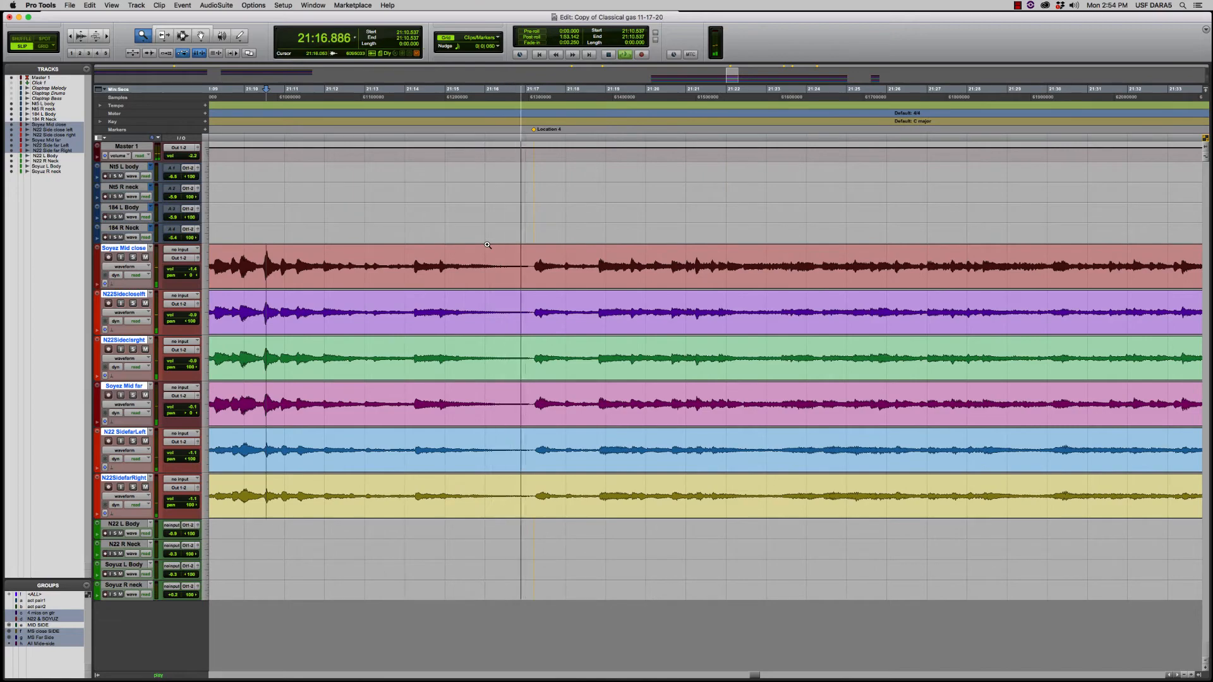
{"action": "key", "text": "space"}
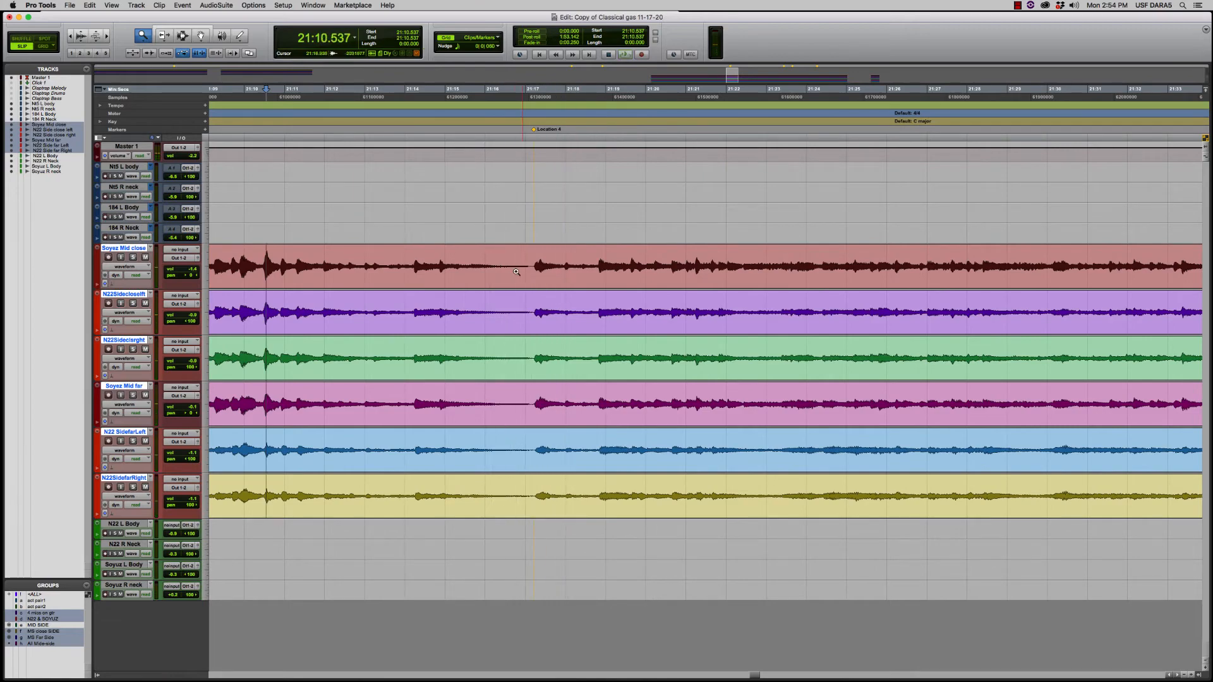
Move the Location 5 marker slightly later, placing it just before the note onset in the mid-side clips.
{"action": "left_click", "coordinate": [71, 36]}
{"action": "left_click", "coordinate": [71, 36]}
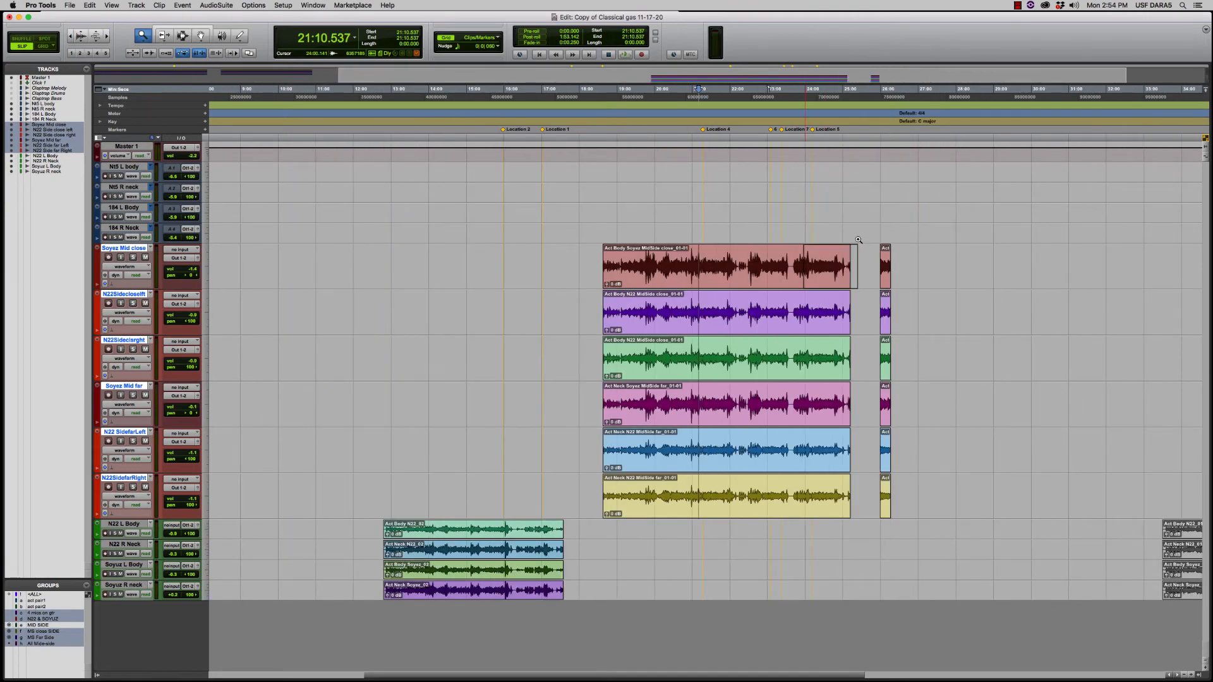
{"action": "left_click", "coordinate": [852, 241]}
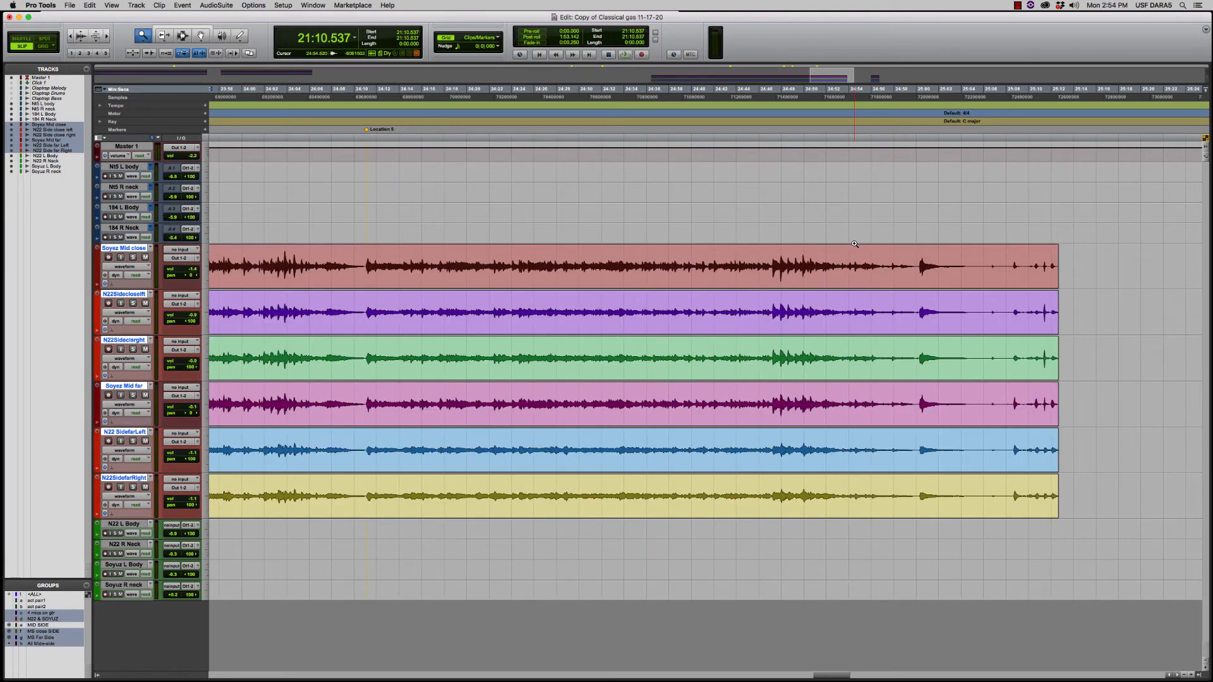
{"action": "left_click_drag", "start_coordinate": [361, 247], "coordinate": [396, 247]}
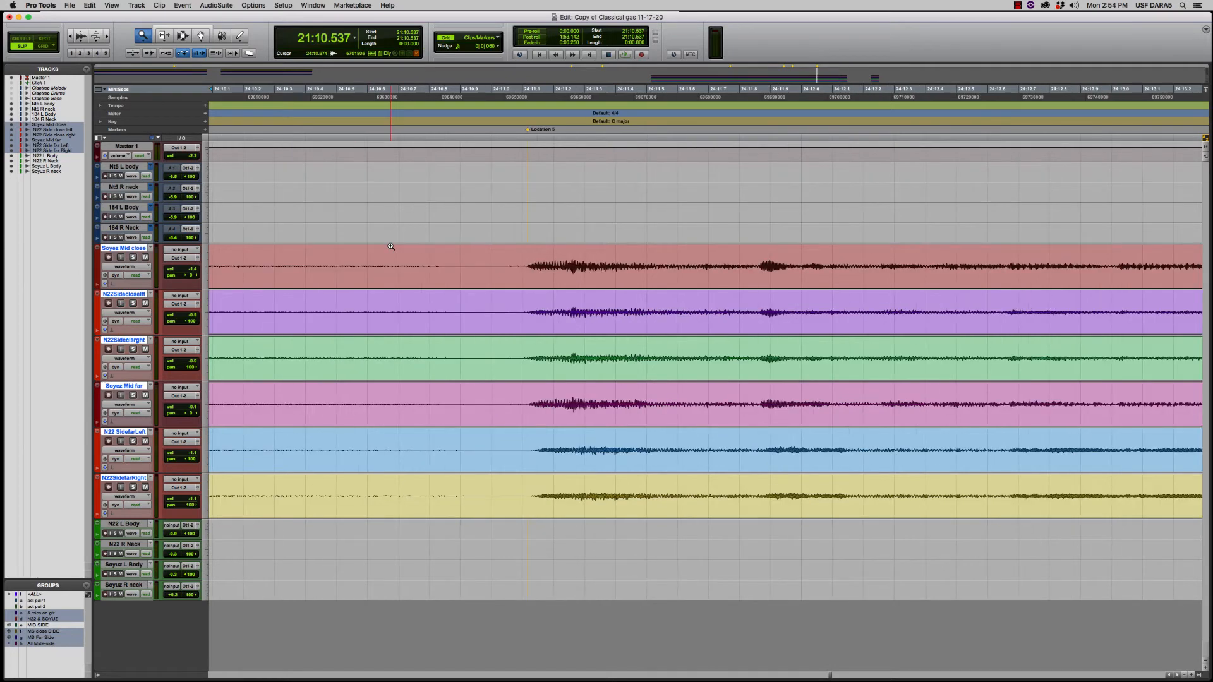
{"action": "left_click_drag", "start_coordinate": [510, 246], "coordinate": [547, 247]}
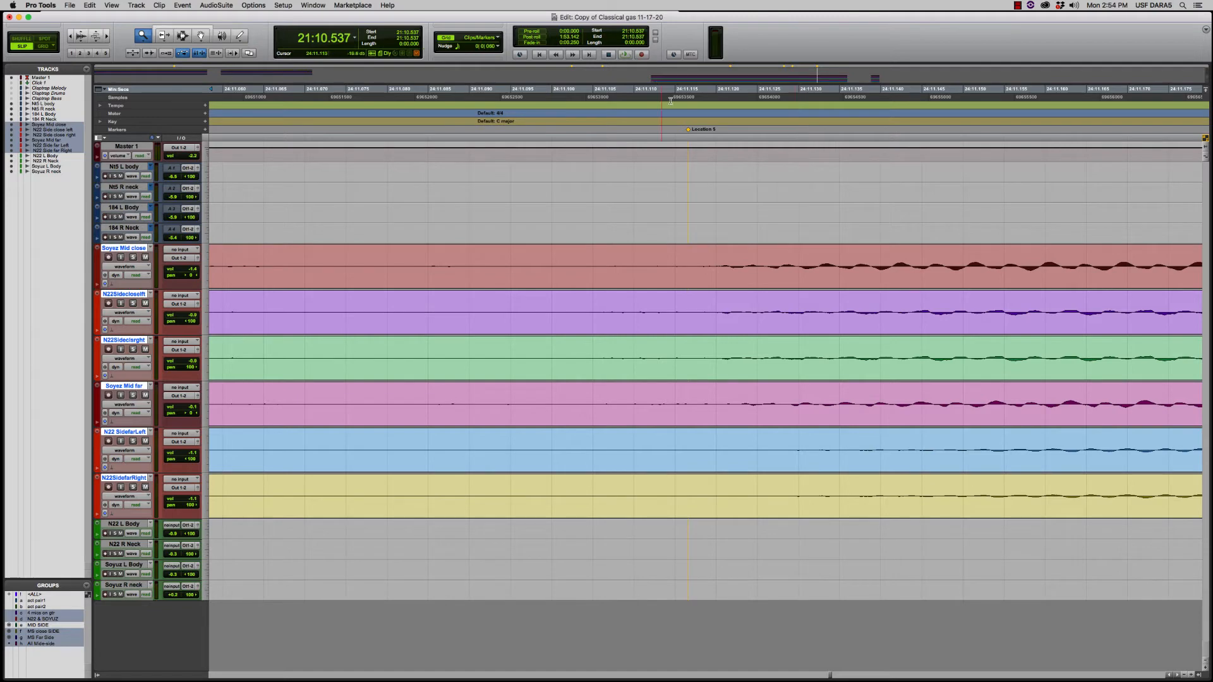
{"action": "left_click_drag", "start_coordinate": [689, 129], "coordinate": [701, 132]}
{"action": "left_click", "coordinate": [71, 37]}
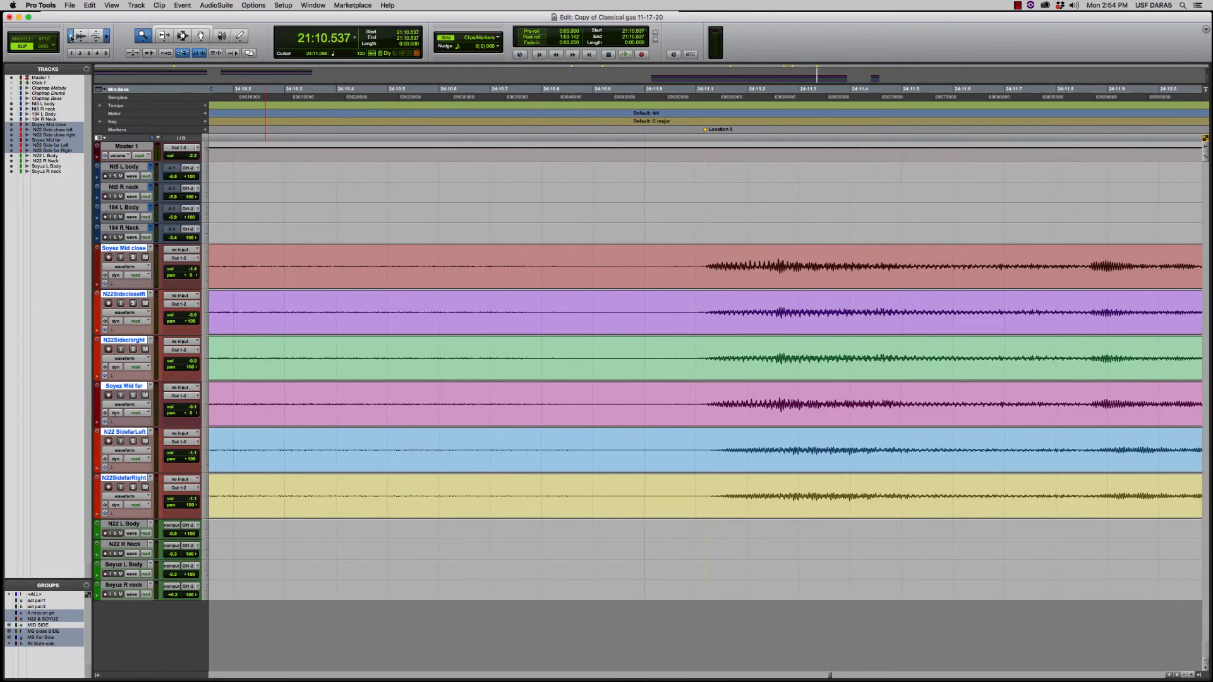
{"action": "left_click", "coordinate": [70, 37]}
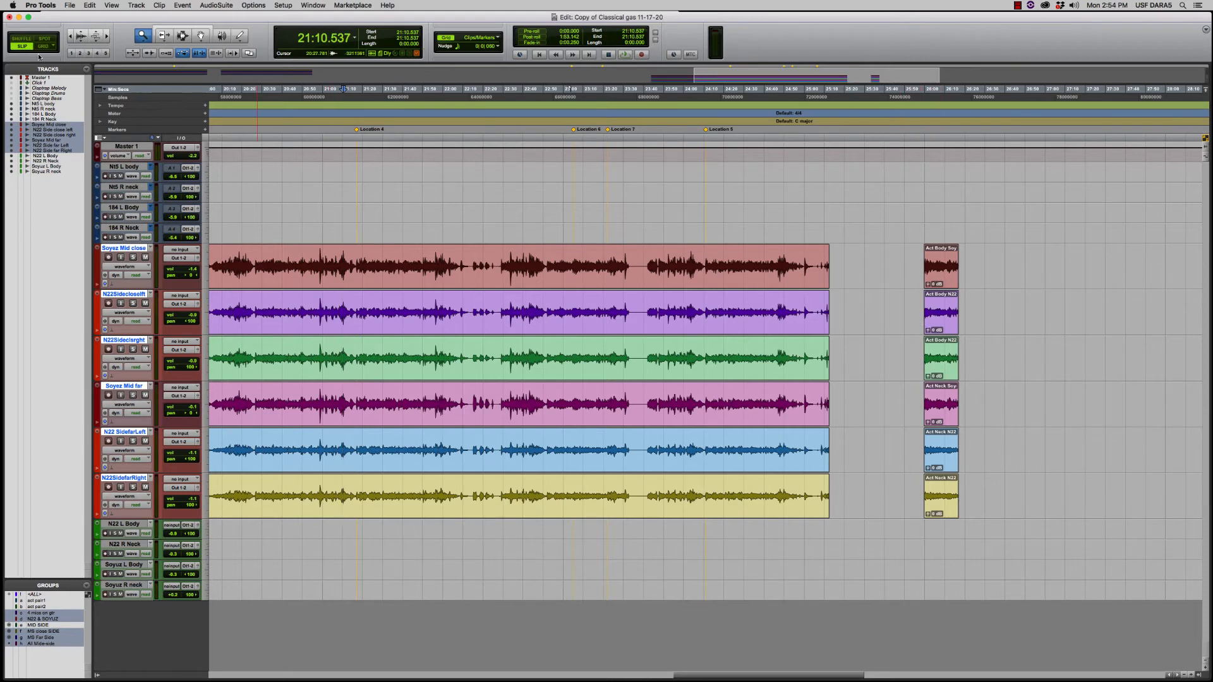
Select the mid-side section from Location 4 to Location 5 in Grid mode and delete it in Shuffle mode to close the gap.
{"action": "left_click", "coordinate": [182, 36]}
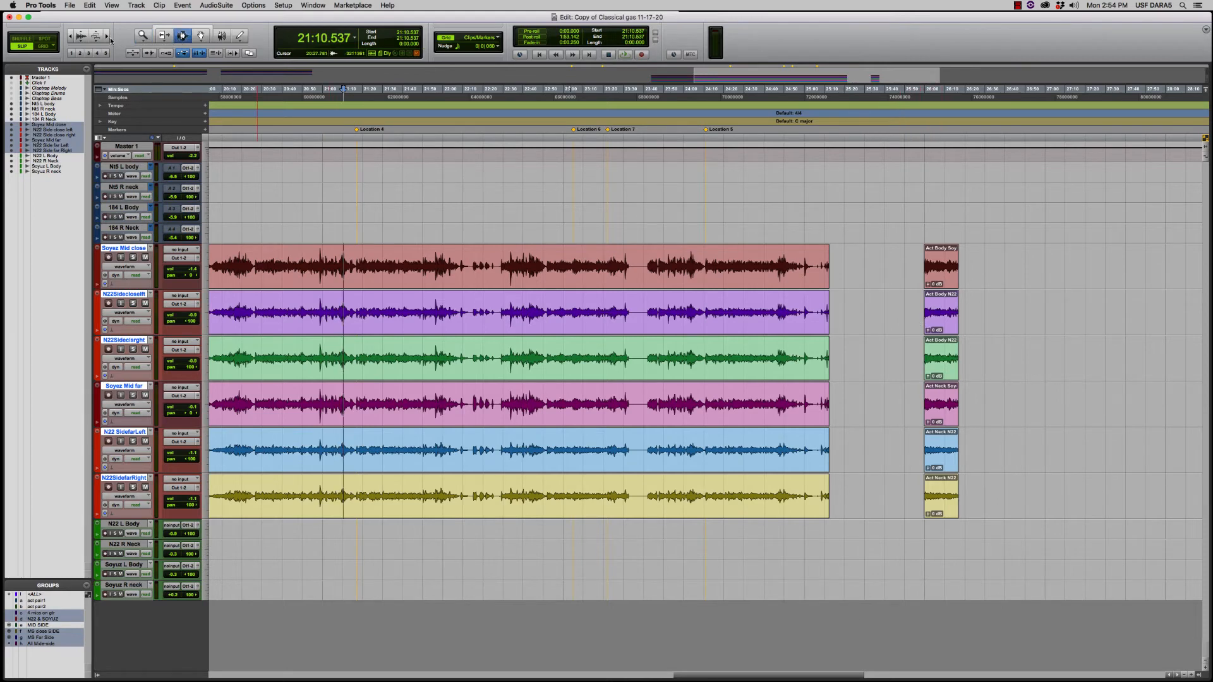
{"action": "left_click", "coordinate": [42, 46]}
{"action": "left_click_drag", "start_coordinate": [356, 254], "coordinate": [706, 334]}
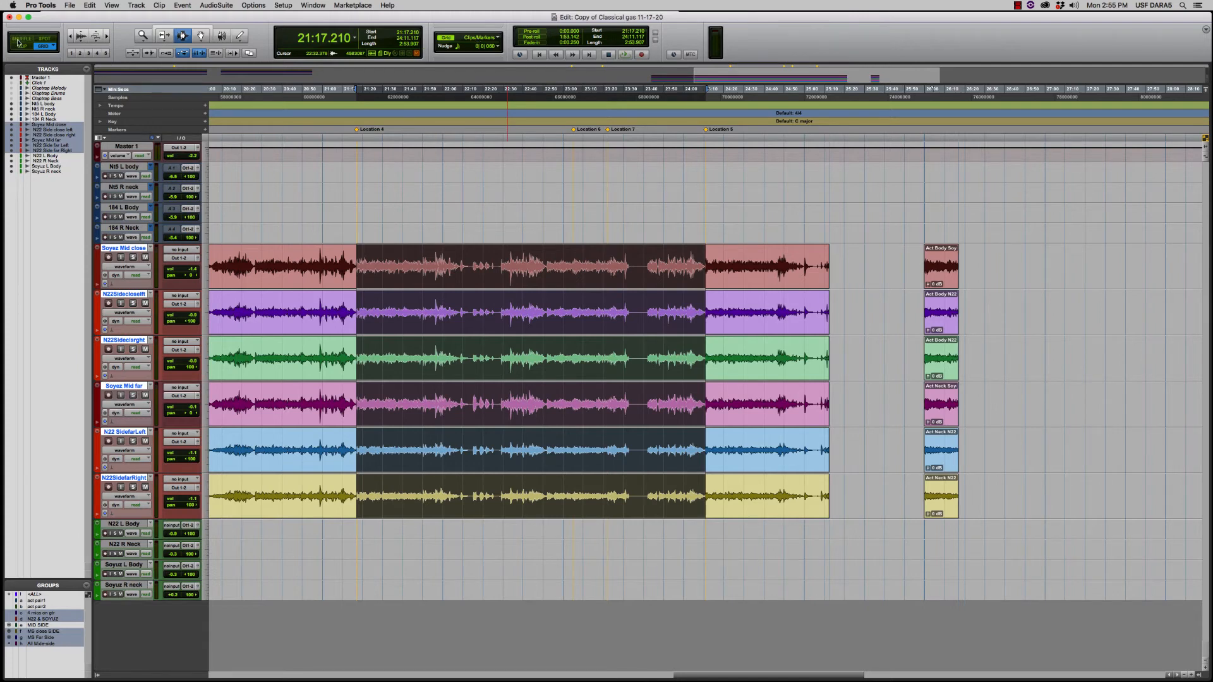
{"action": "left_click", "coordinate": [18, 41]}
{"action": "key", "text": "Delete"}
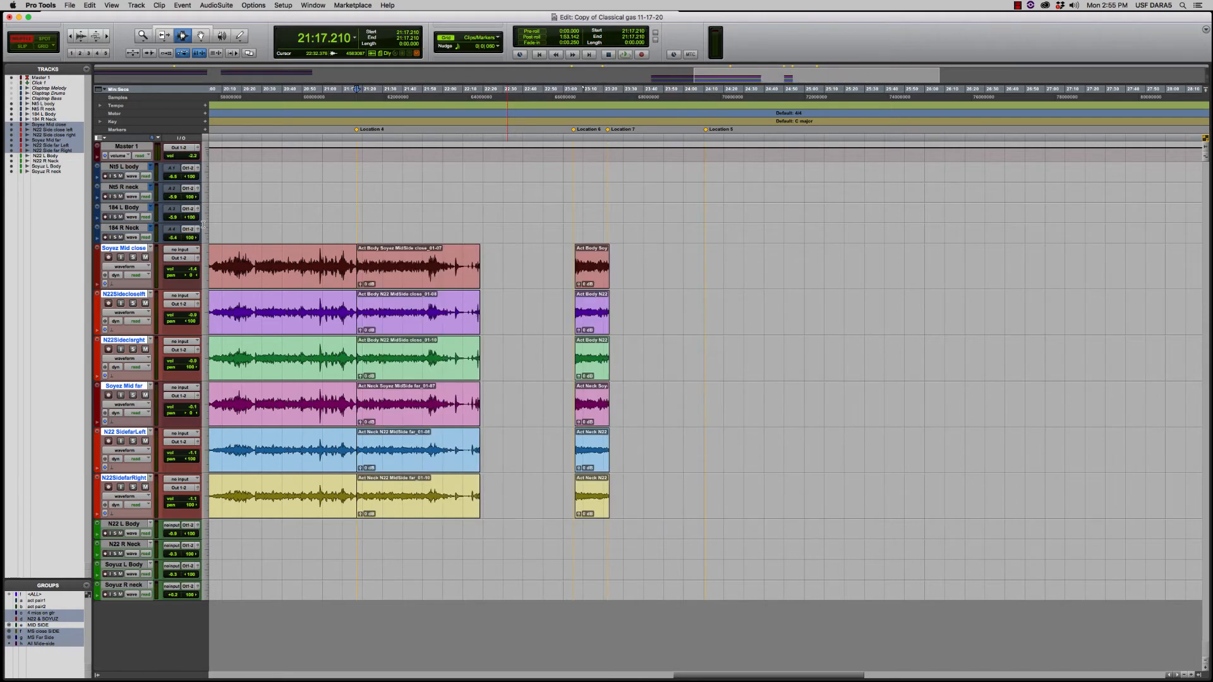
Play across the new join at Location 4 and listen on into the following passage of the mid-side clips.
{"action": "left_click", "coordinate": [349, 259]}
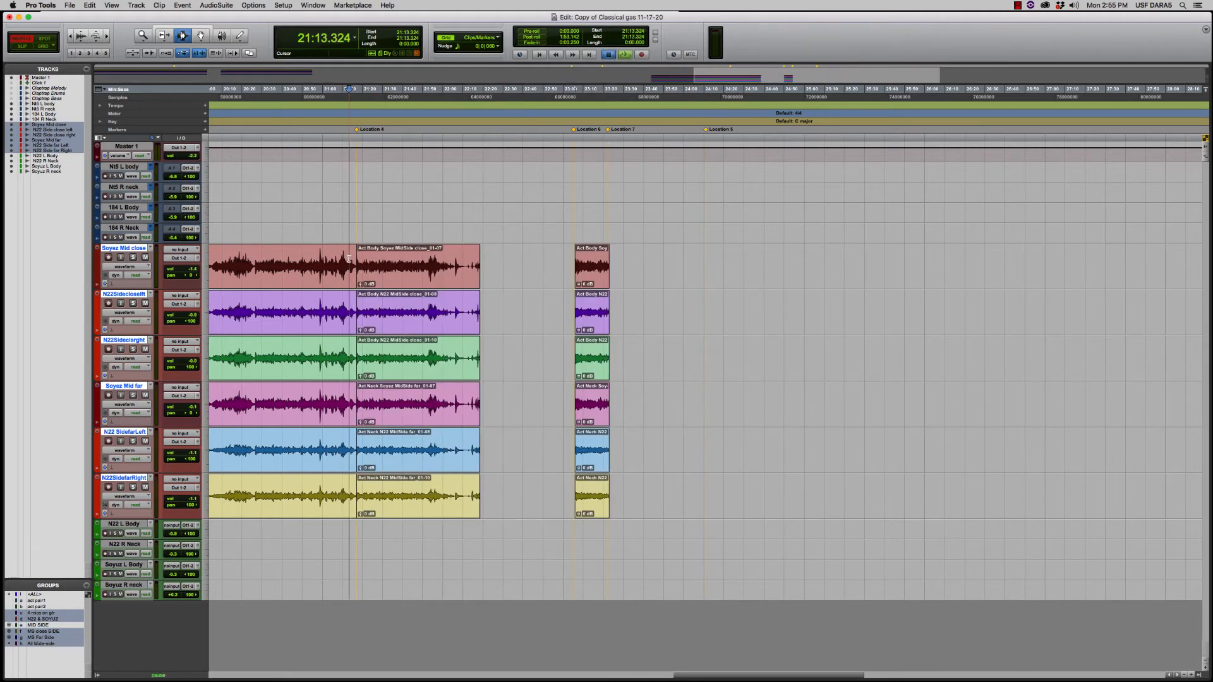
{"action": "key", "text": "space"}
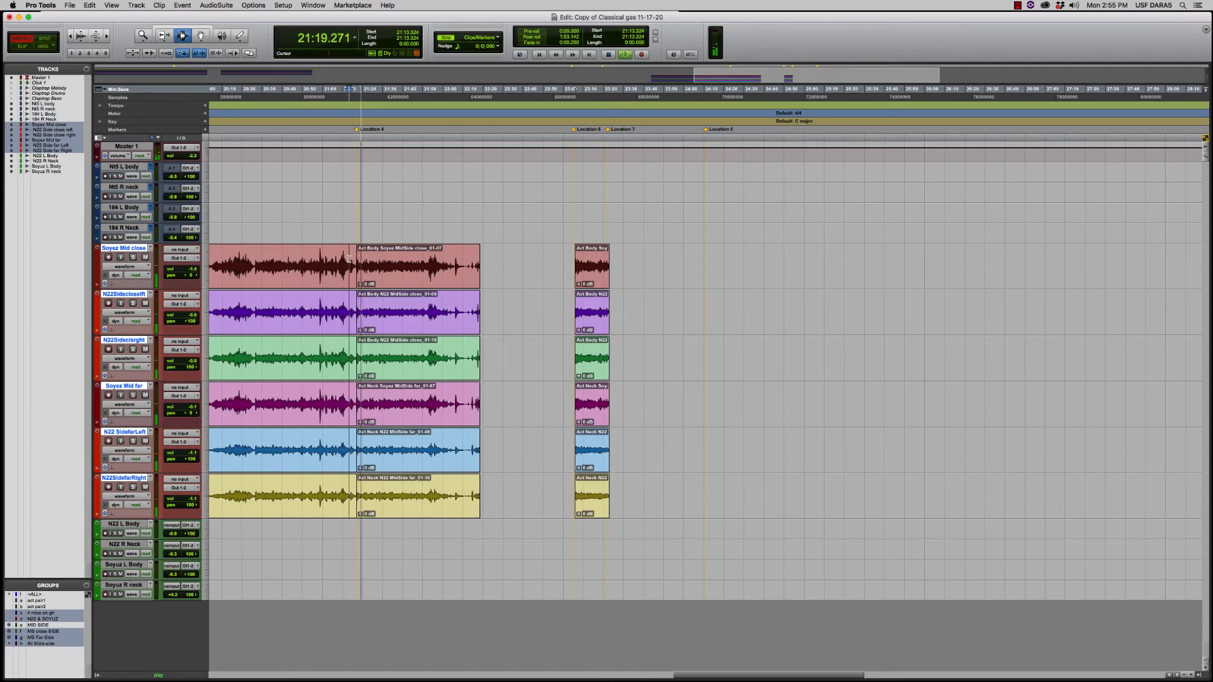
{"action": "key", "text": "space"}
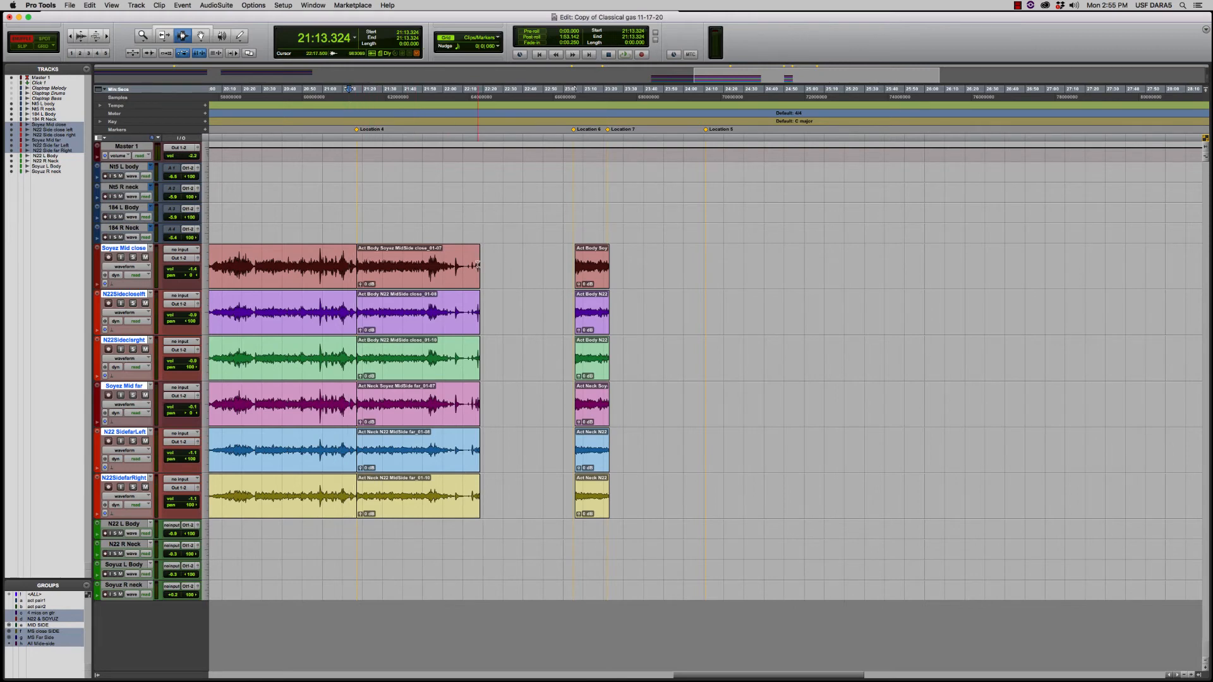
{"action": "left_click", "coordinate": [143, 36]}
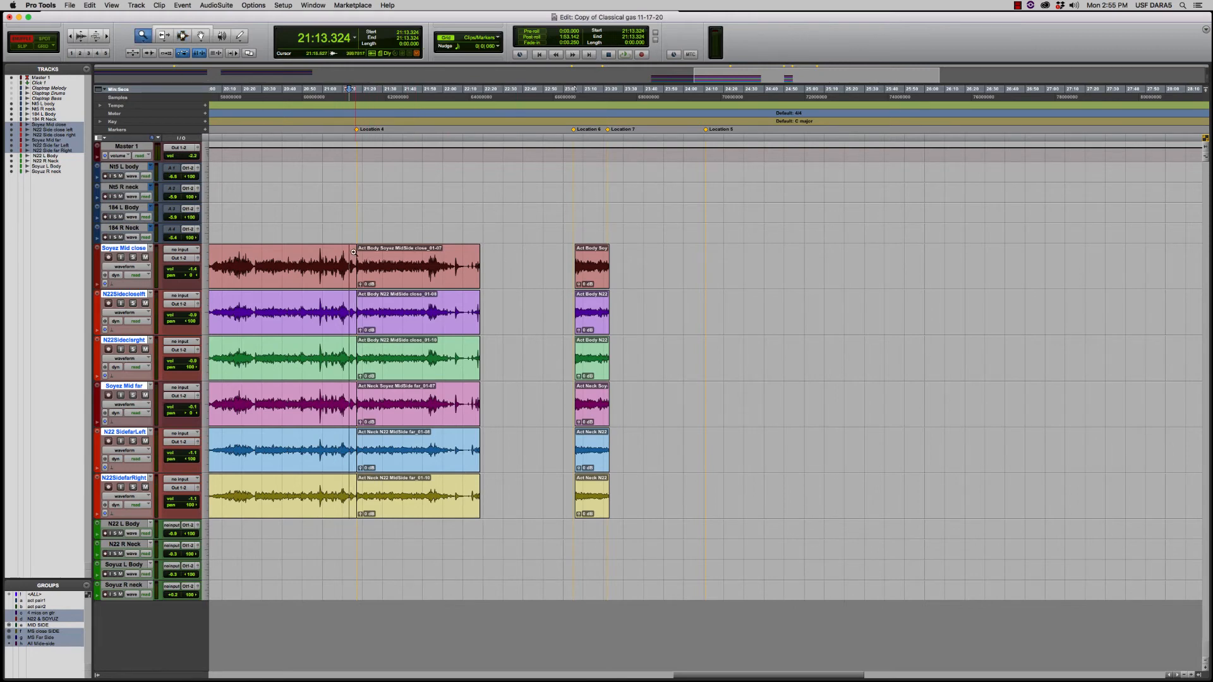
{"action": "left_click_drag", "start_coordinate": [347, 250], "coordinate": [467, 243]}
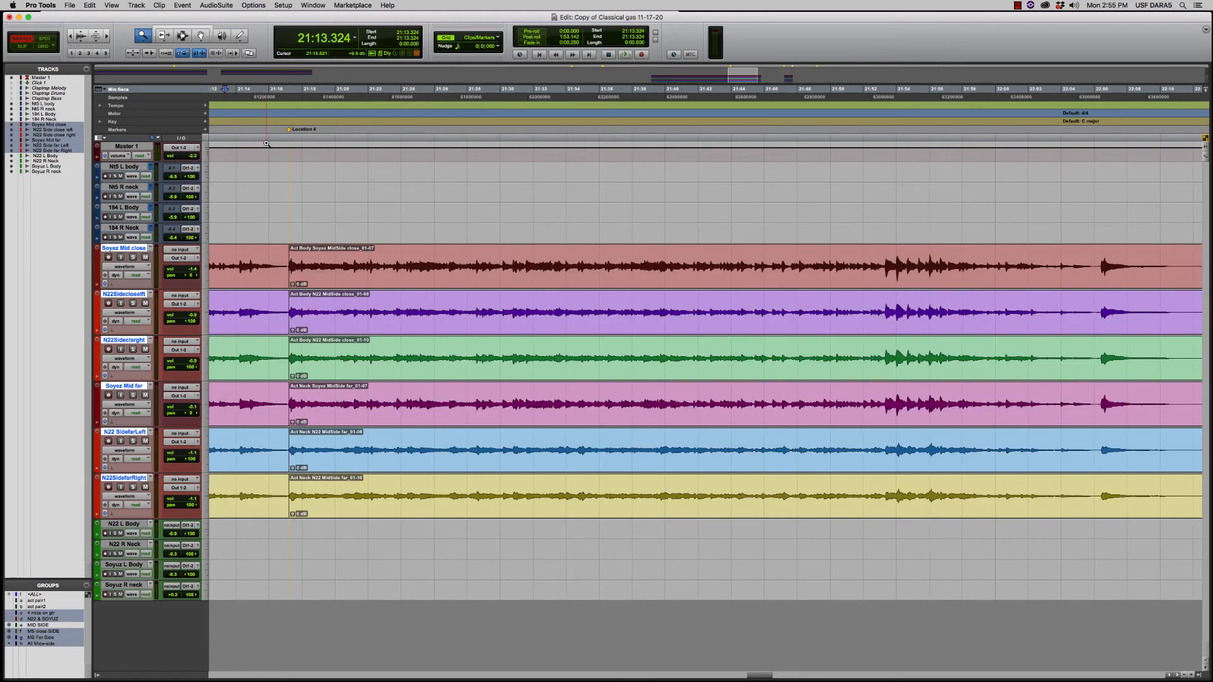
{"action": "key", "text": "space"}
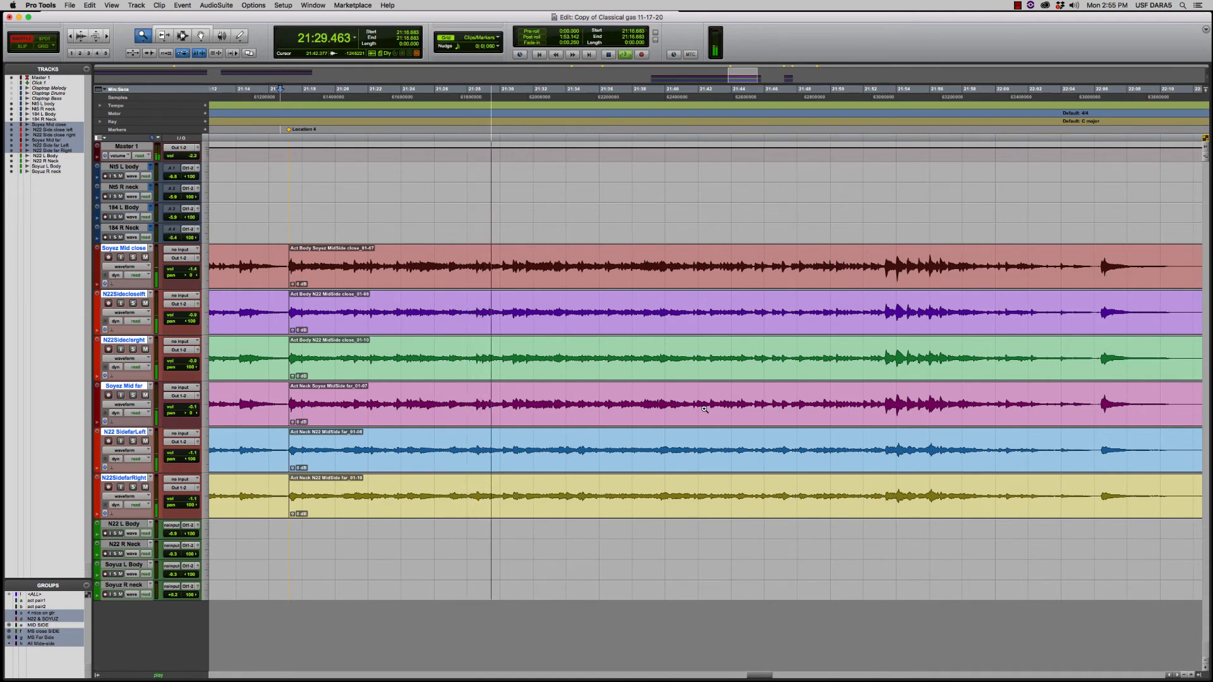
{"action": "key", "text": "space"}
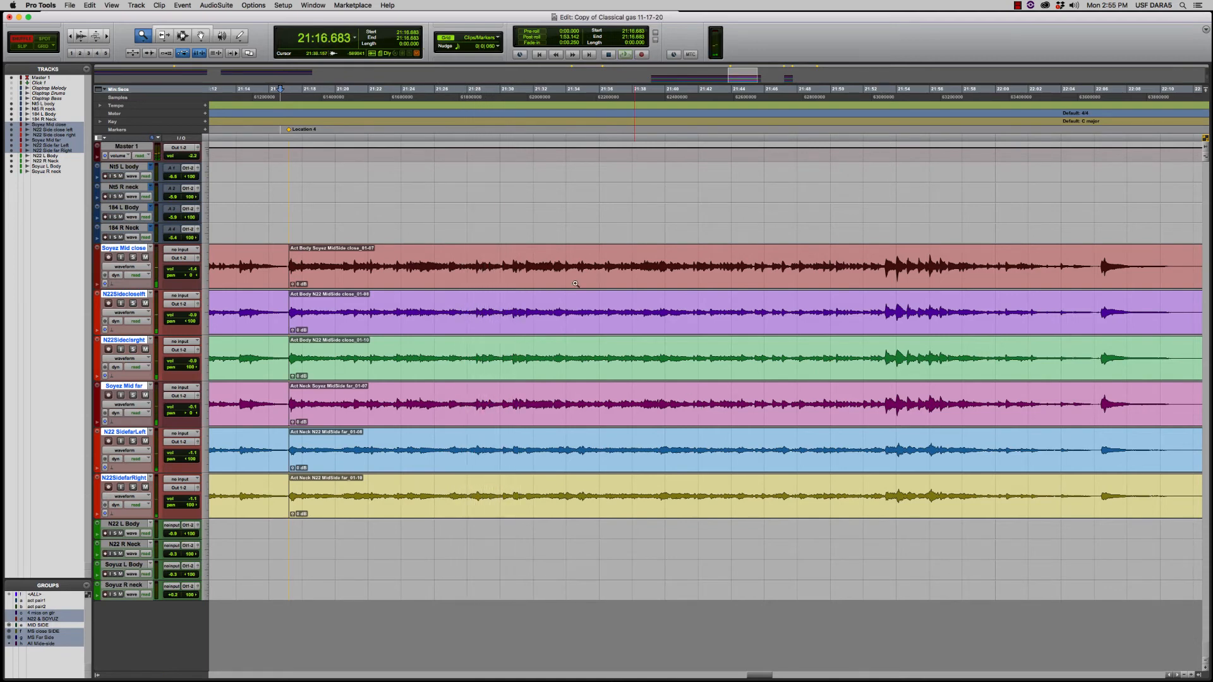
Add a location marker at 21:30.167, just before the note onset in the joined mid-side clips.
{"action": "left_click_drag", "start_coordinate": [518, 243], "coordinate": [517, 245]}
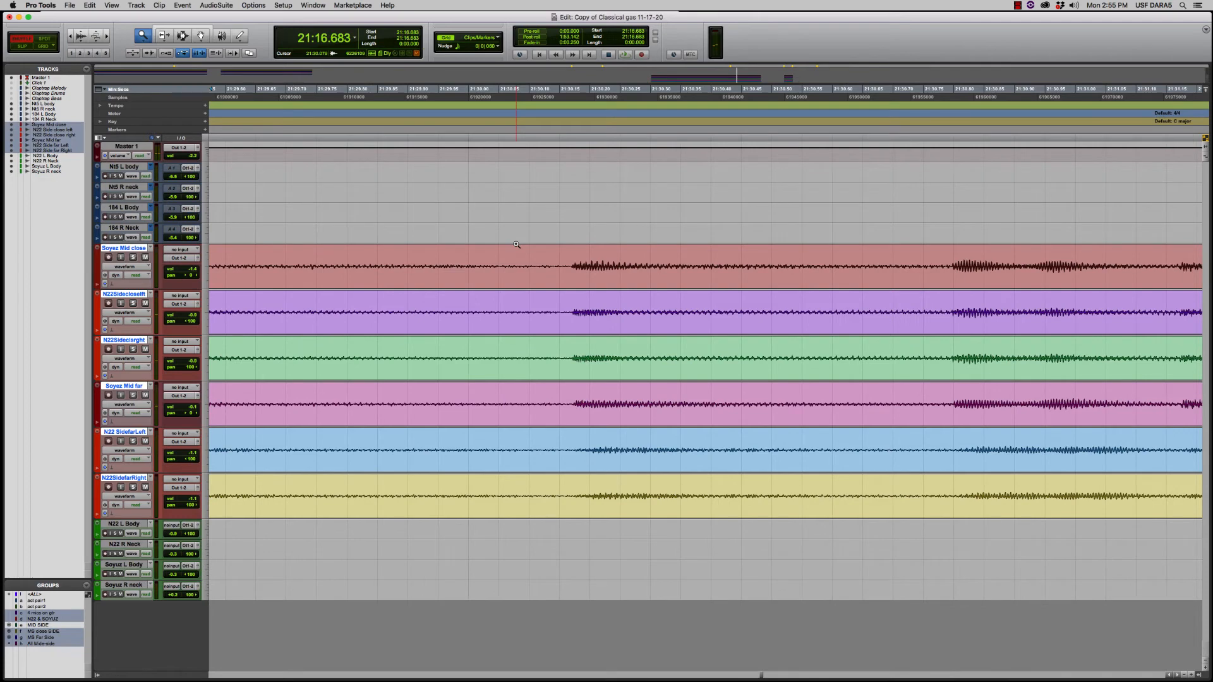
{"action": "left_click", "coordinate": [182, 36]}
{"action": "left_click", "coordinate": [570, 270]}
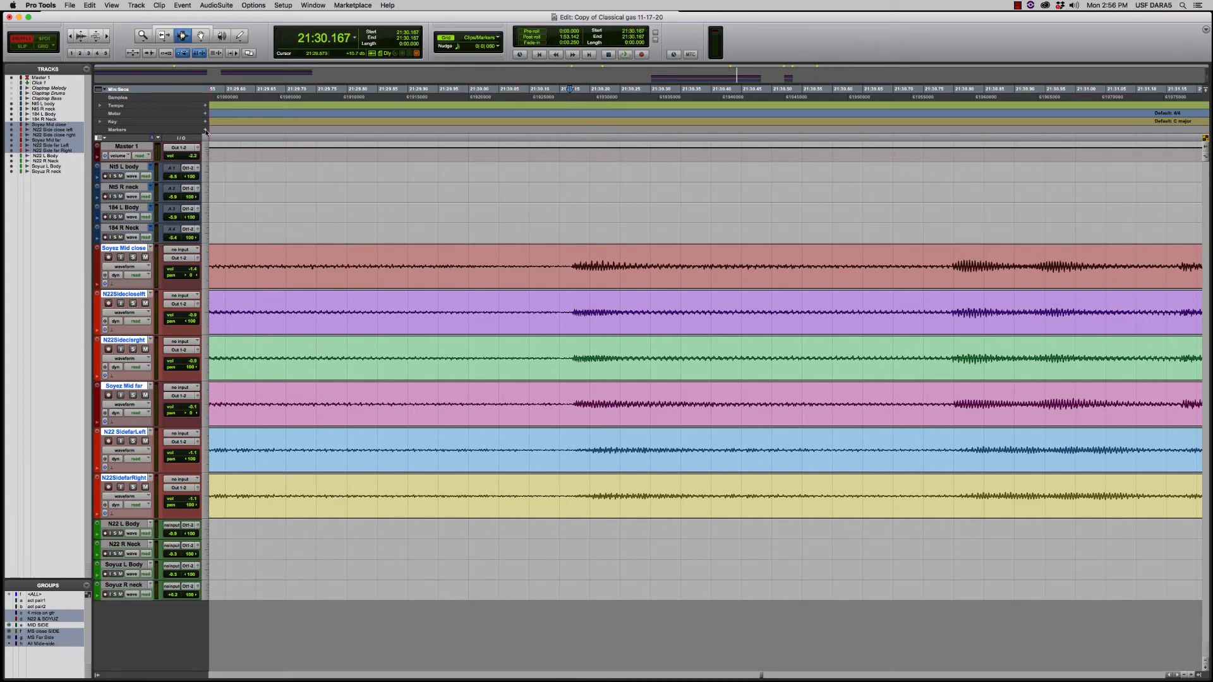
{"action": "left_click", "coordinate": [204, 130]}
{"action": "left_click", "coordinate": [672, 397]}
Move the new marker near 21:30 slightly later, closer to the note onset in the mid-side clips.
{"action": "left_click", "coordinate": [143, 36]}
{"action": "left_click_drag", "start_coordinate": [556, 257], "coordinate": [603, 256]}
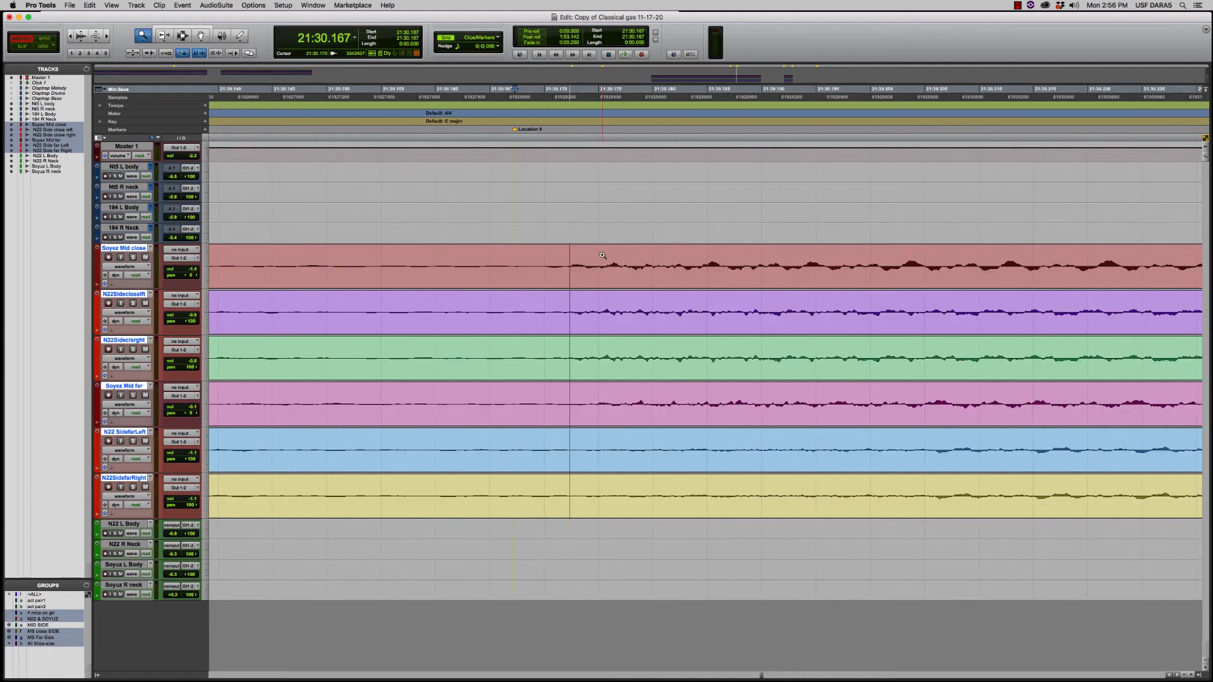
{"action": "left_click", "coordinate": [516, 129]}
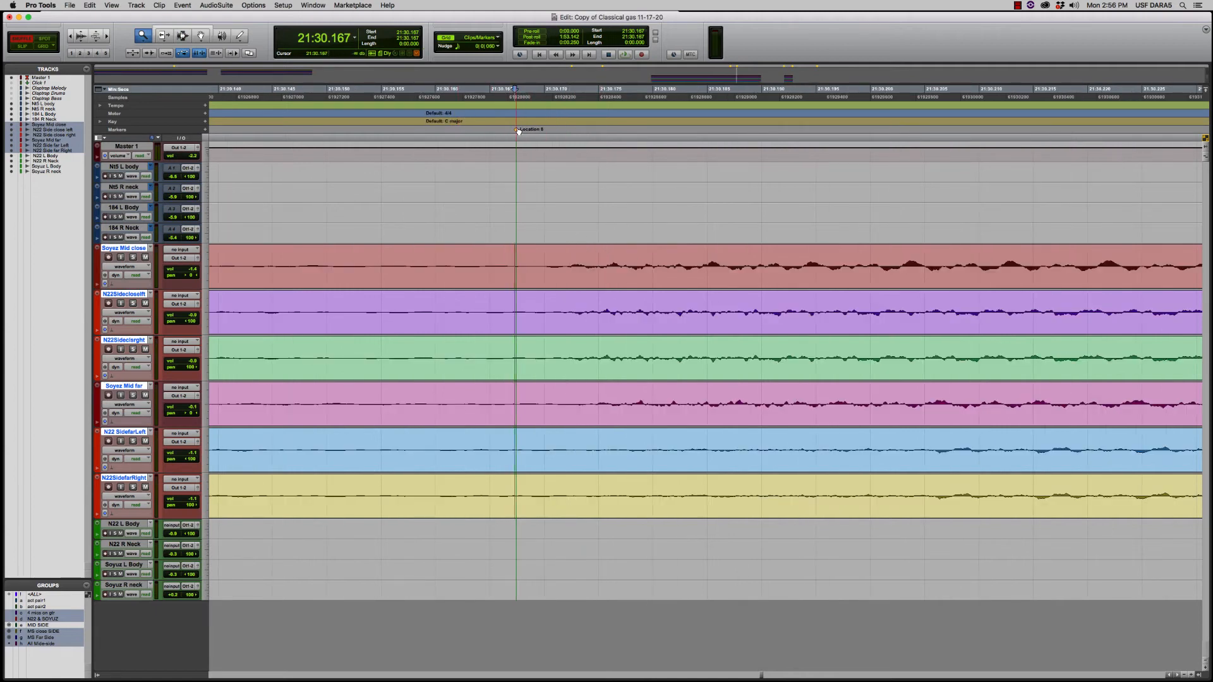
{"action": "mouse_move", "coordinate": [518, 131]}
{"action": "left_mouse_down"}
{"action": "mouse_move", "coordinate": [567, 143]}
{"action": "mouse_move", "coordinate": [531, 144]}
{"action": "left_mouse_up"}
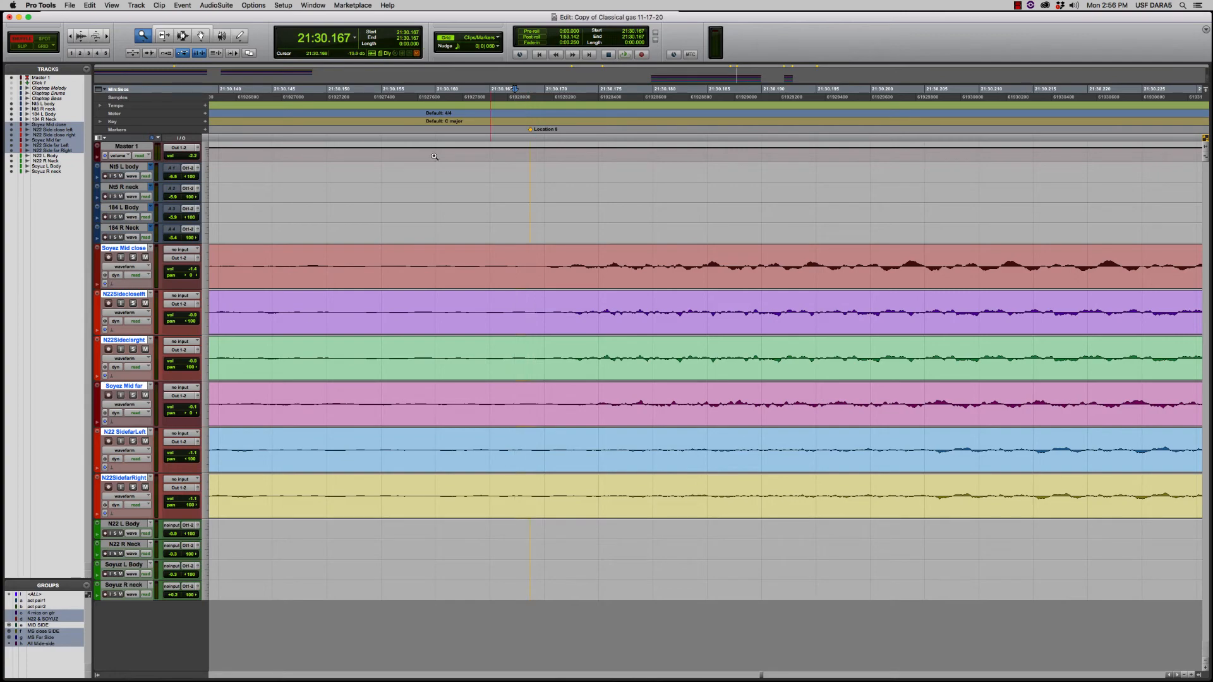
Play from the marker at 21:30 and listen through the following passage of the mid-side clips.
{"action": "left_click", "coordinate": [70, 36]}
{"action": "left_click", "coordinate": [70, 36]}
{"action": "left_click", "coordinate": [70, 36]}
{"action": "left_click", "coordinate": [70, 36]}
{"action": "left_click", "coordinate": [70, 36]}
{"action": "left_click", "coordinate": [70, 36]}
{"action": "left_click", "coordinate": [70, 36]}
{"action": "left_click", "coordinate": [70, 36]}
{"action": "left_click", "coordinate": [70, 36]}
{"action": "left_click", "coordinate": [70, 35]}
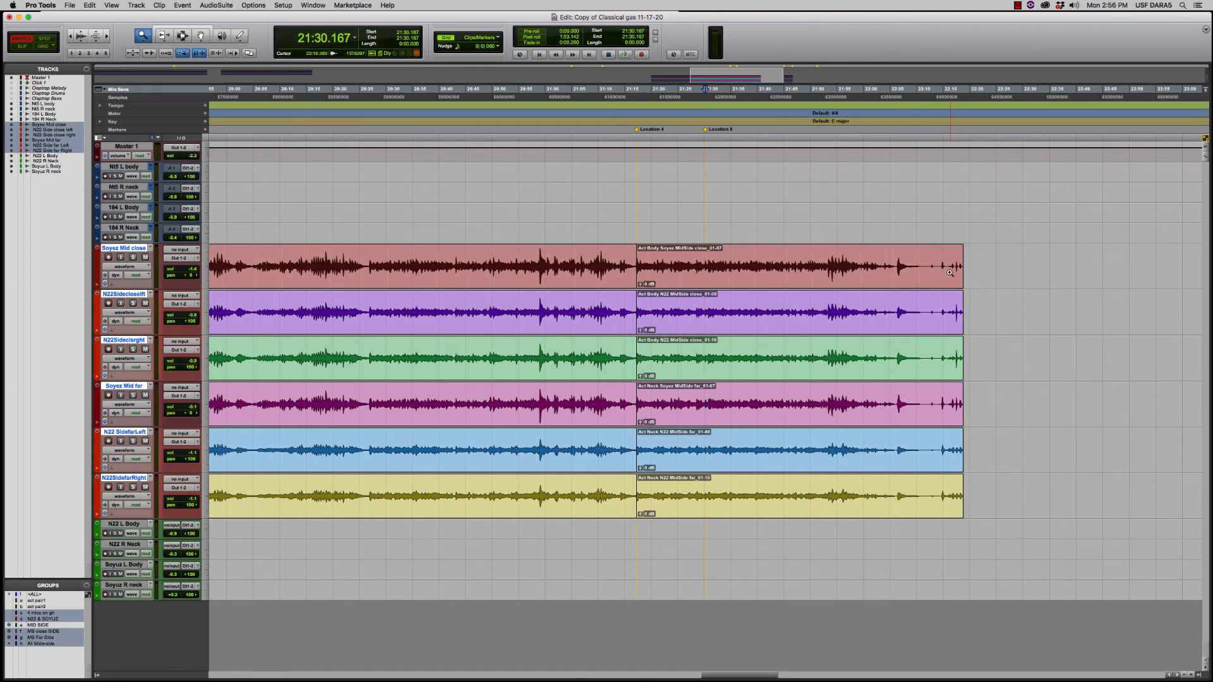
{"action": "left_click_drag", "start_coordinate": [696, 245], "coordinate": [815, 252]}
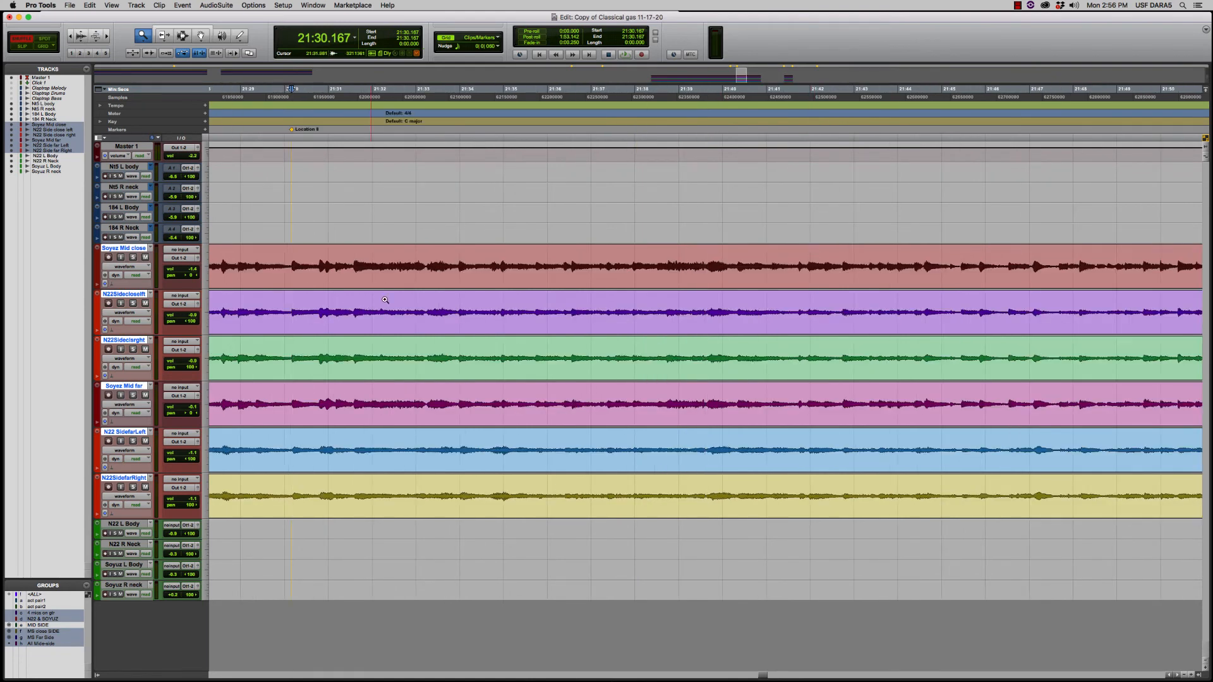
{"action": "key", "text": "space"}
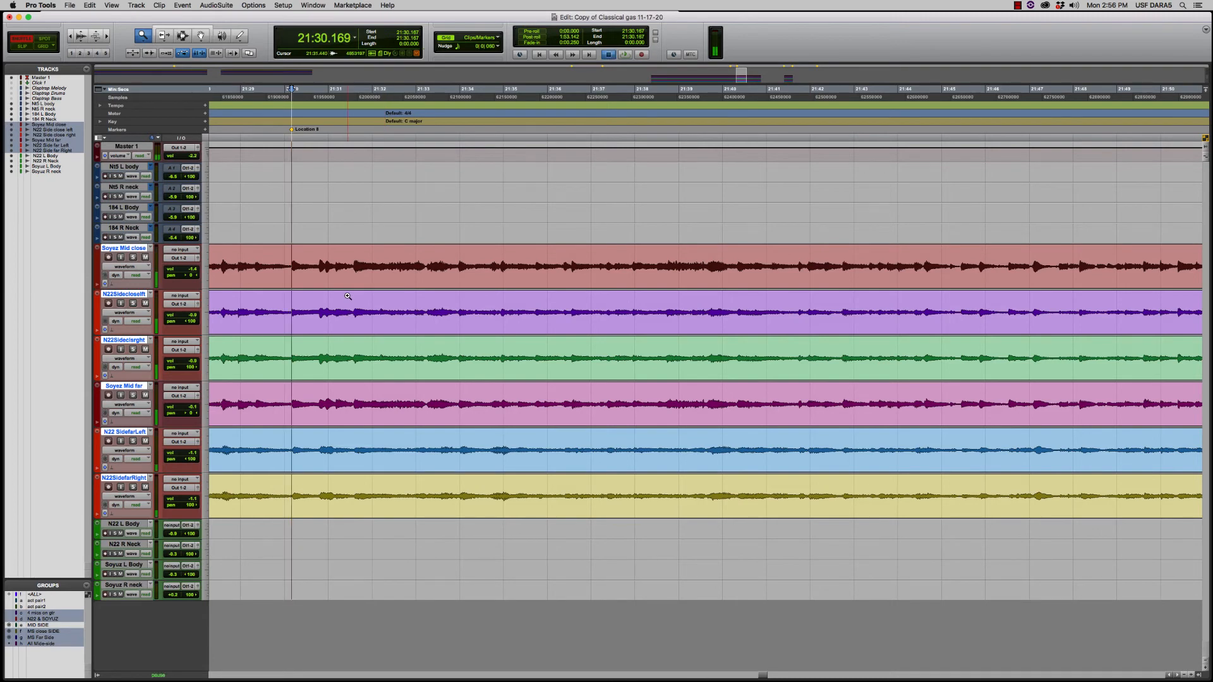
{"action": "left_click", "coordinate": [71, 37]}
{"action": "left_click", "coordinate": [71, 37]}
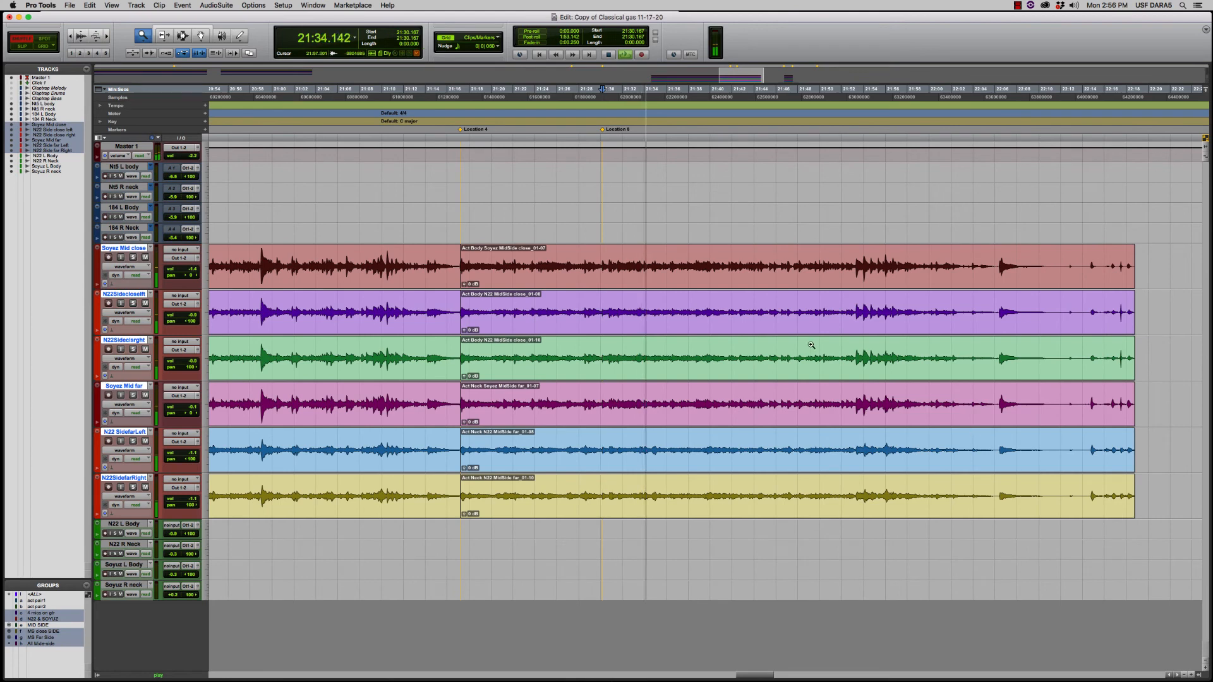
{"action": "left_click_drag", "start_coordinate": [627, 258], "coordinate": [865, 283]}
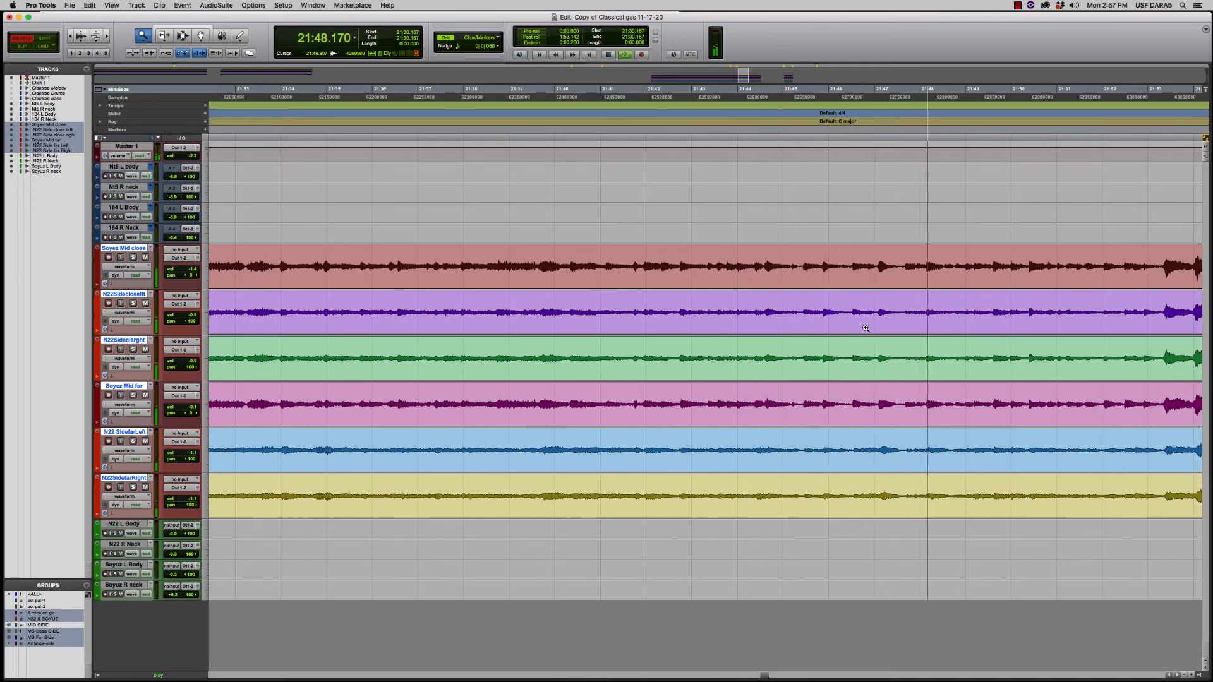
{"action": "key", "text": "space"}
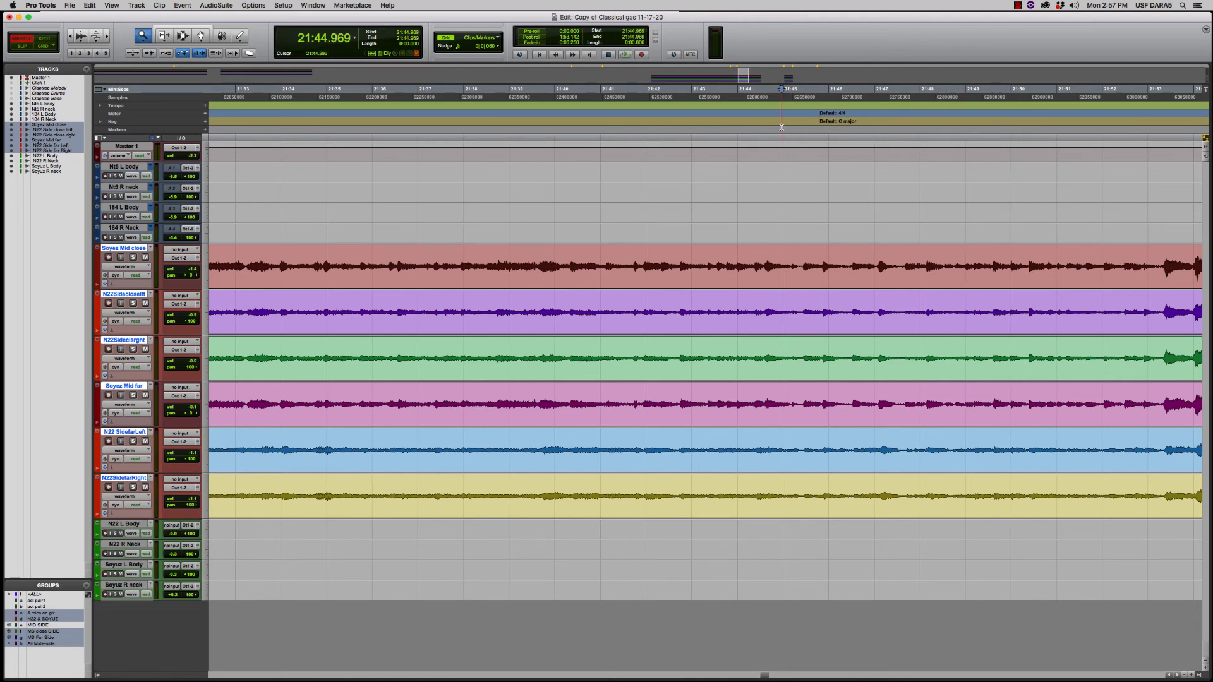
Audition the mid-side passage from 21:44.969 and 21:42.924, and add a location marker at 21:47.056, just before a note onset.
{"action": "key", "text": "space"}
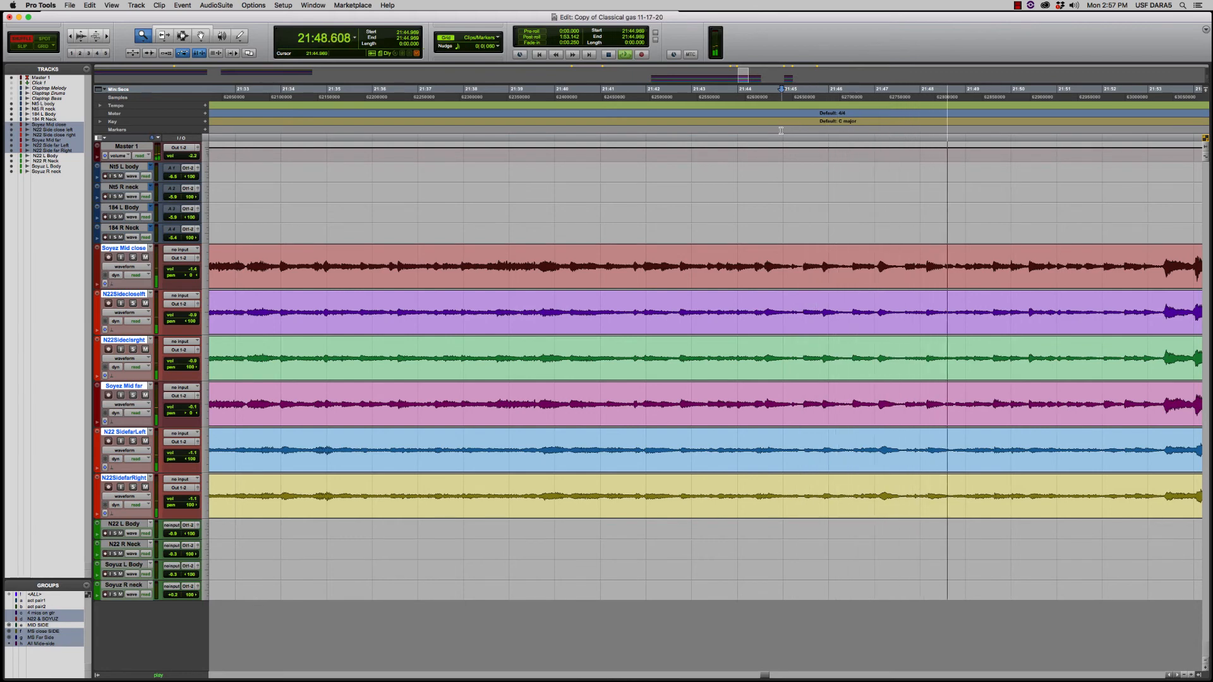
{"action": "key", "text": "space"}
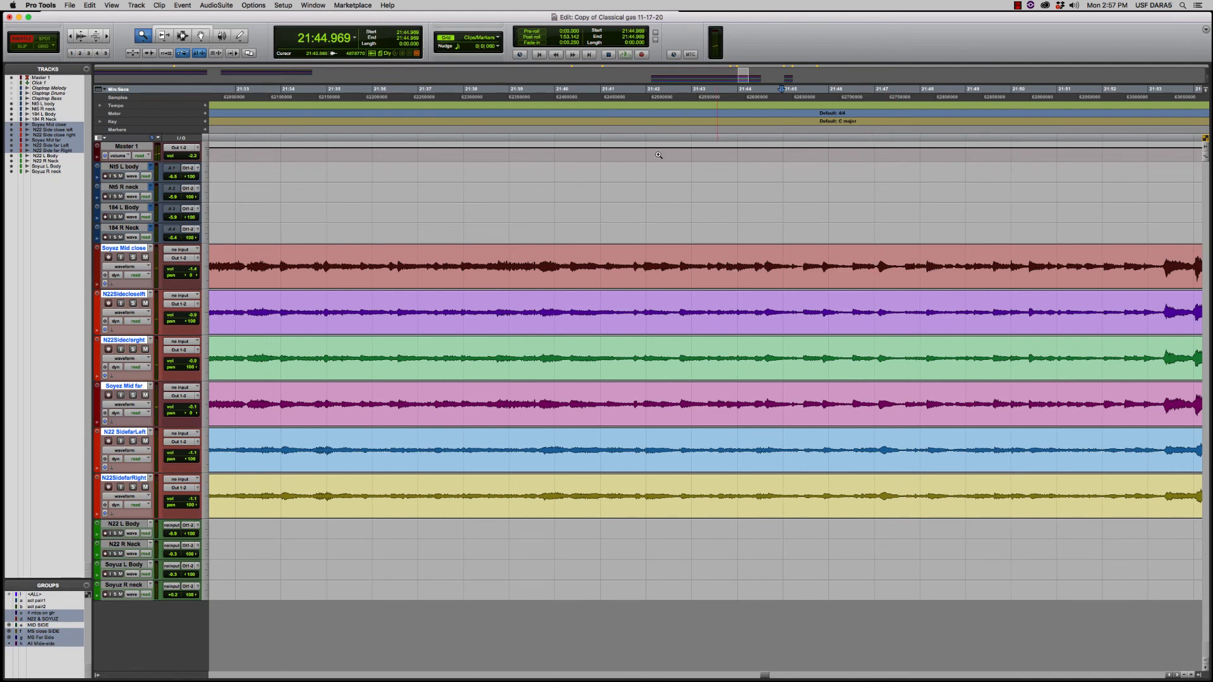
{"action": "key", "text": "space"}
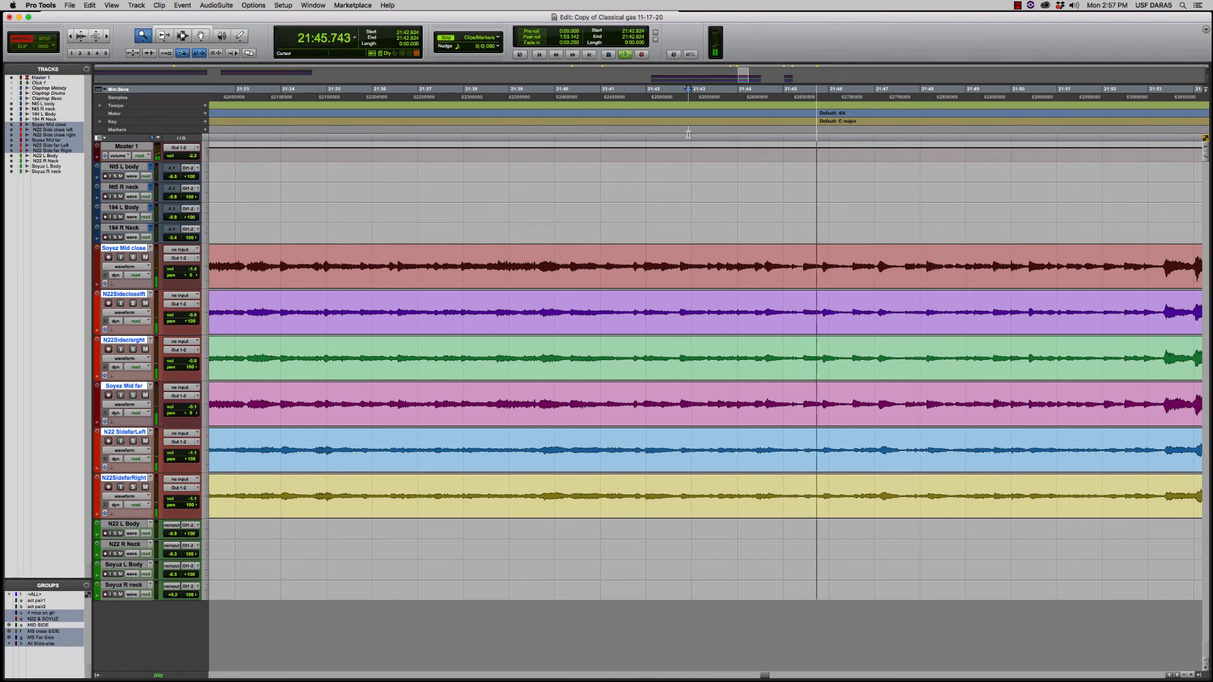
{"action": "key", "text": "space"}
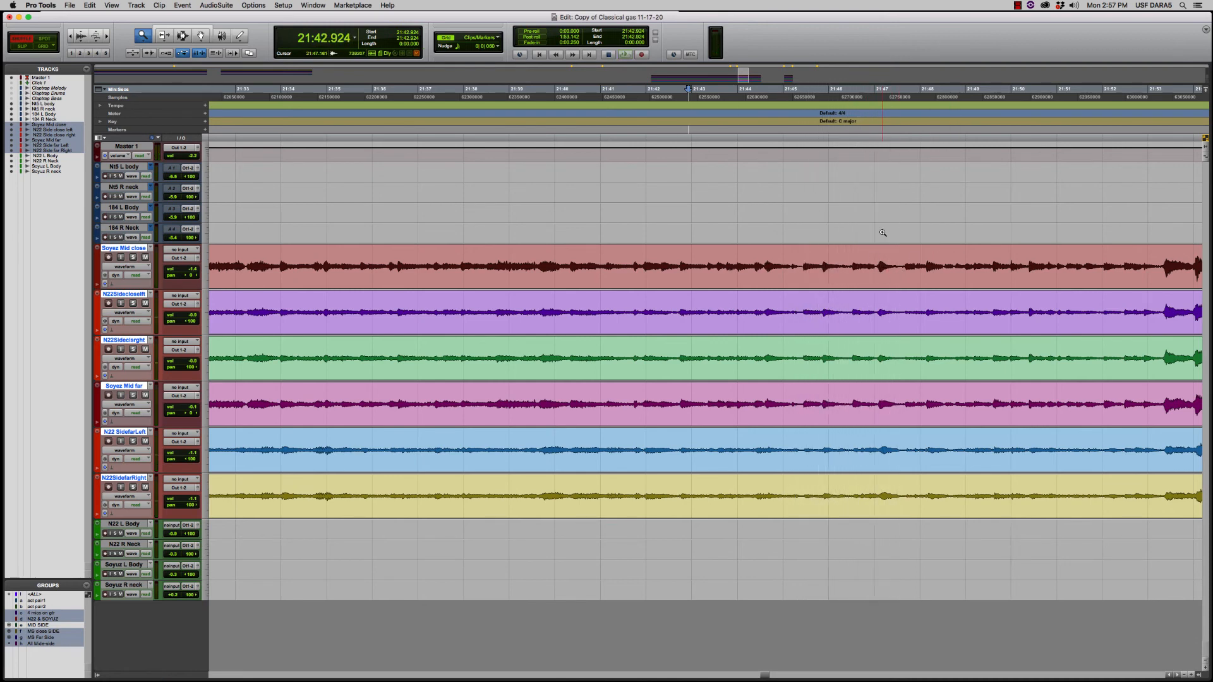
{"action": "left_click", "coordinate": [193, 28]}
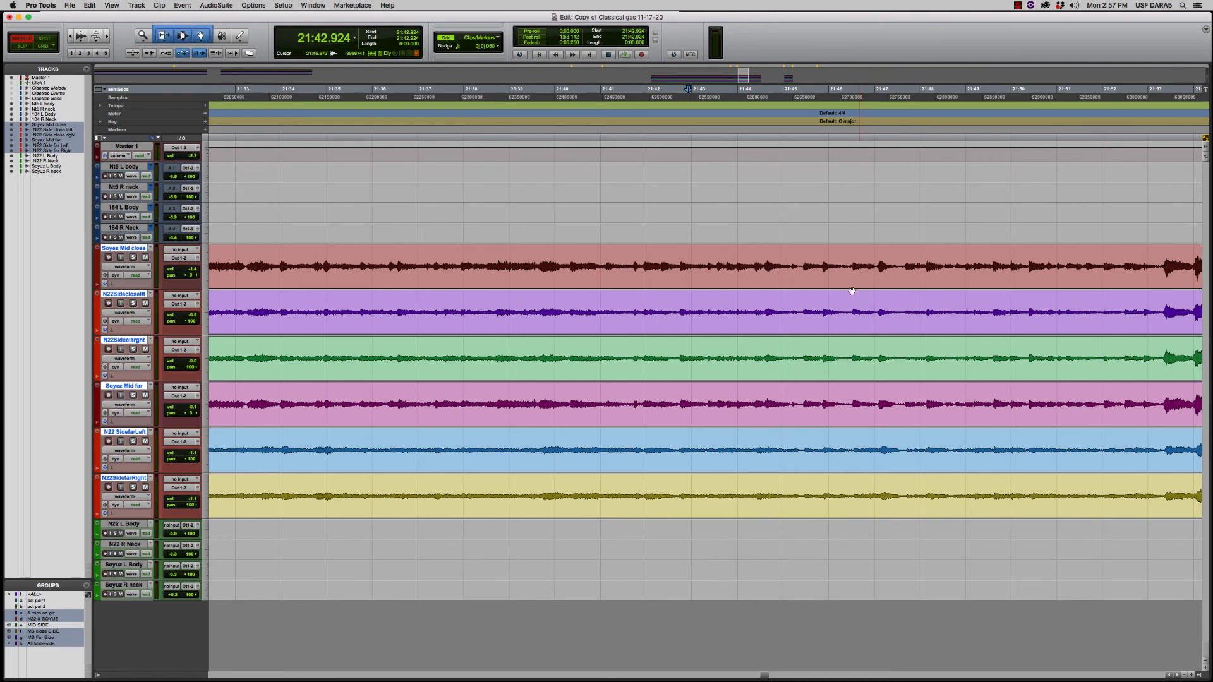
{"action": "left_click", "coordinate": [877, 266]}
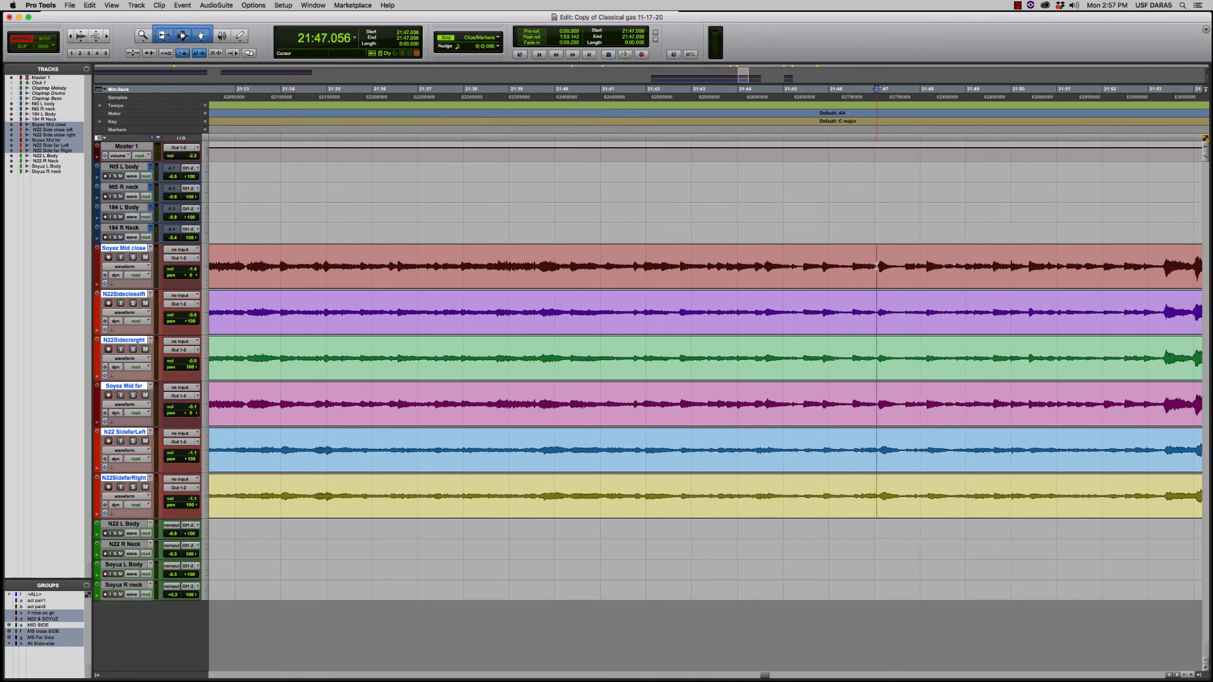
{"action": "left_click", "coordinate": [144, 35]}
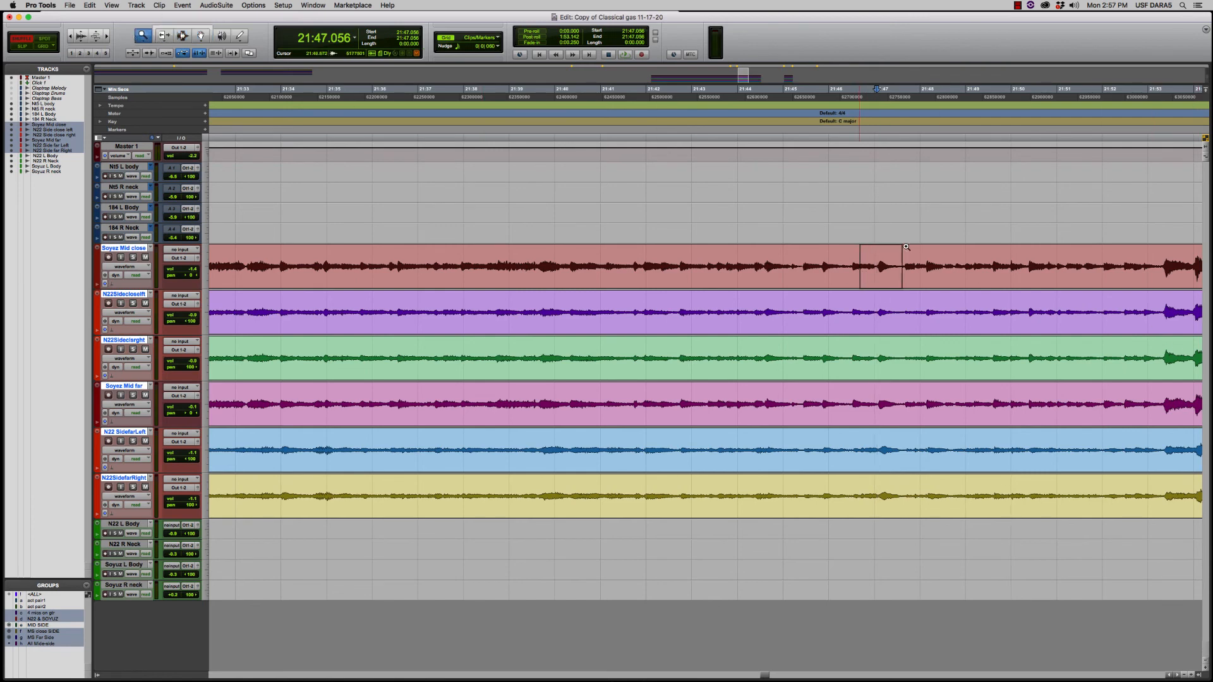
{"action": "left_click_drag", "start_coordinate": [906, 247], "coordinate": [915, 248]}
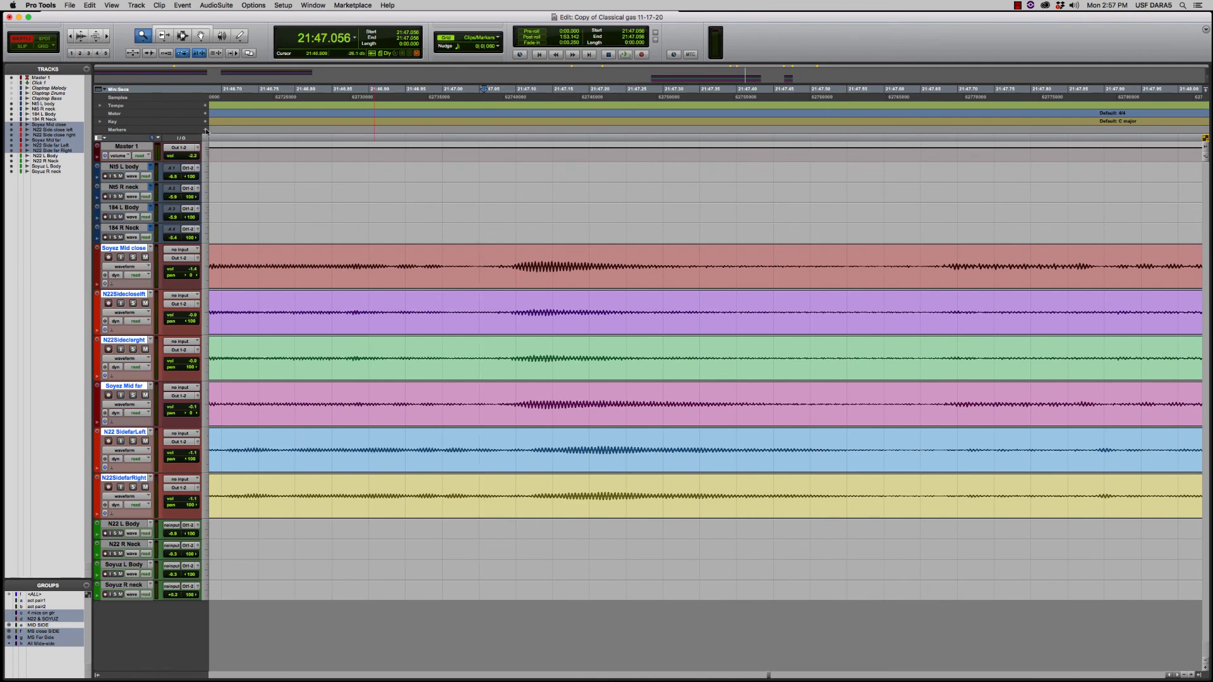
{"action": "key", "text": "KP_Enter"}
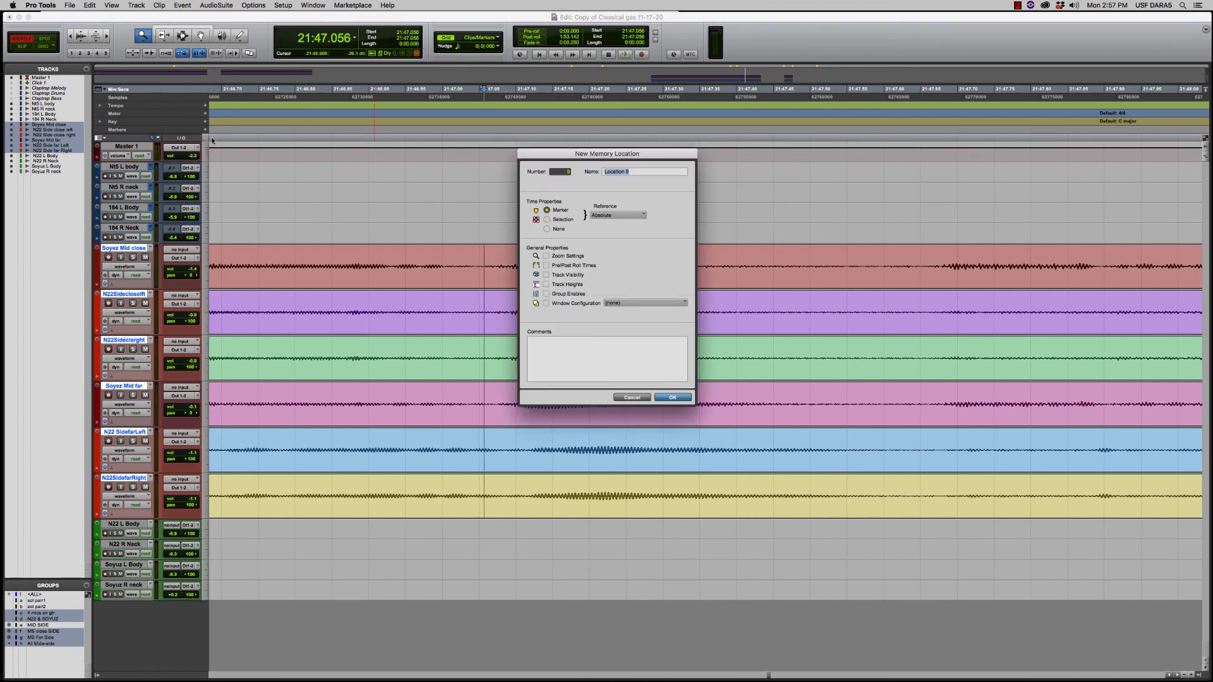
{"action": "left_click", "coordinate": [672, 397]}
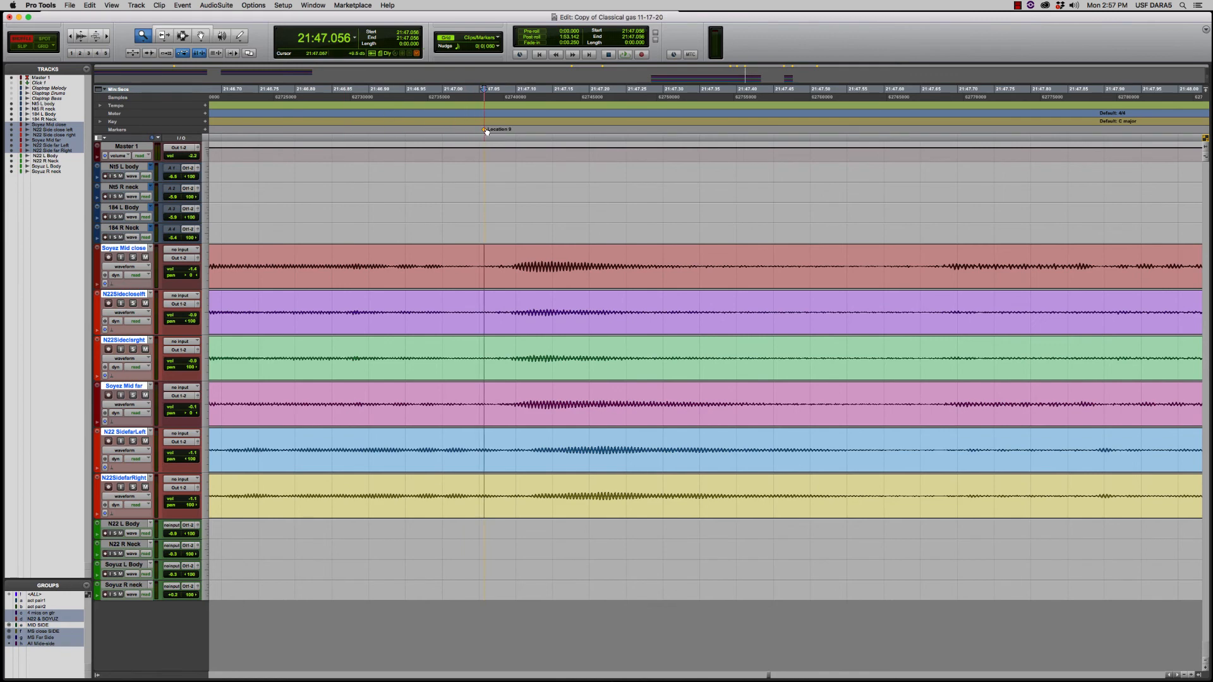
Move the new marker near 21:47 slightly later to about 21:47.08, closer to the note onset in the mid-side clips.
{"action": "left_click_drag", "start_coordinate": [486, 131], "coordinate": [501, 130]}
{"action": "left_click_drag", "start_coordinate": [475, 284], "coordinate": [564, 286]}
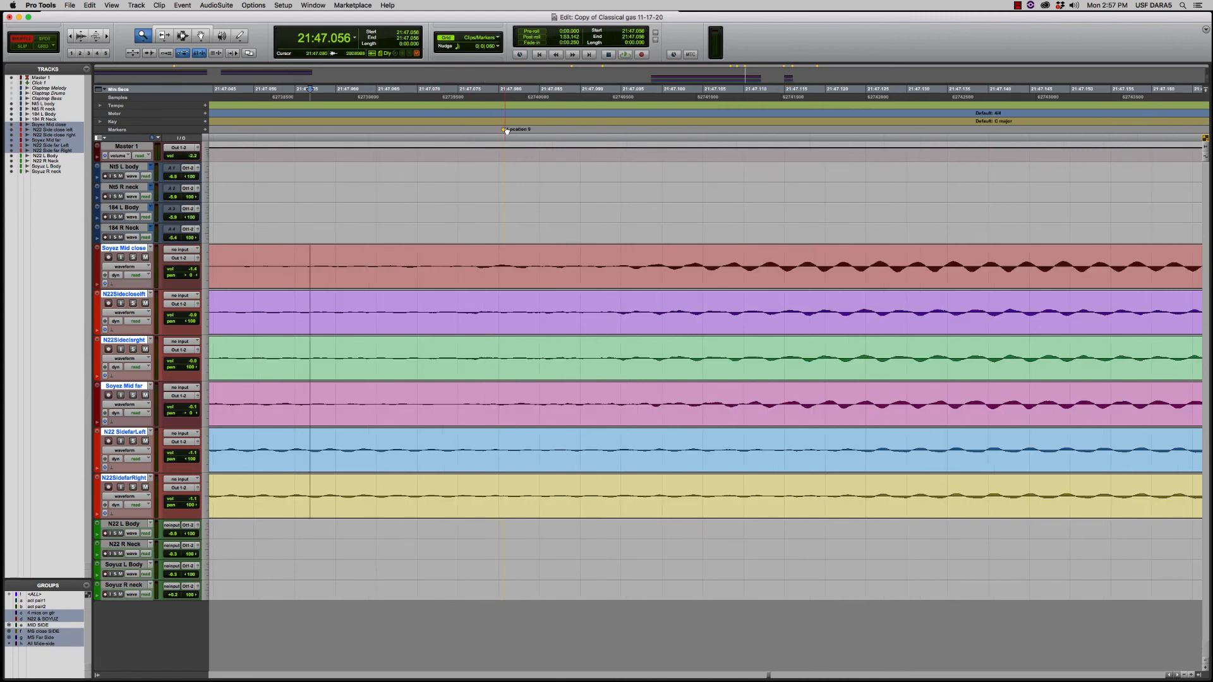
{"action": "mouse_move", "coordinate": [506, 130]}
{"action": "left_mouse_down"}
{"action": "mouse_move", "coordinate": [551, 130]}
{"action": "mouse_move", "coordinate": [541, 139]}
{"action": "left_mouse_up"}
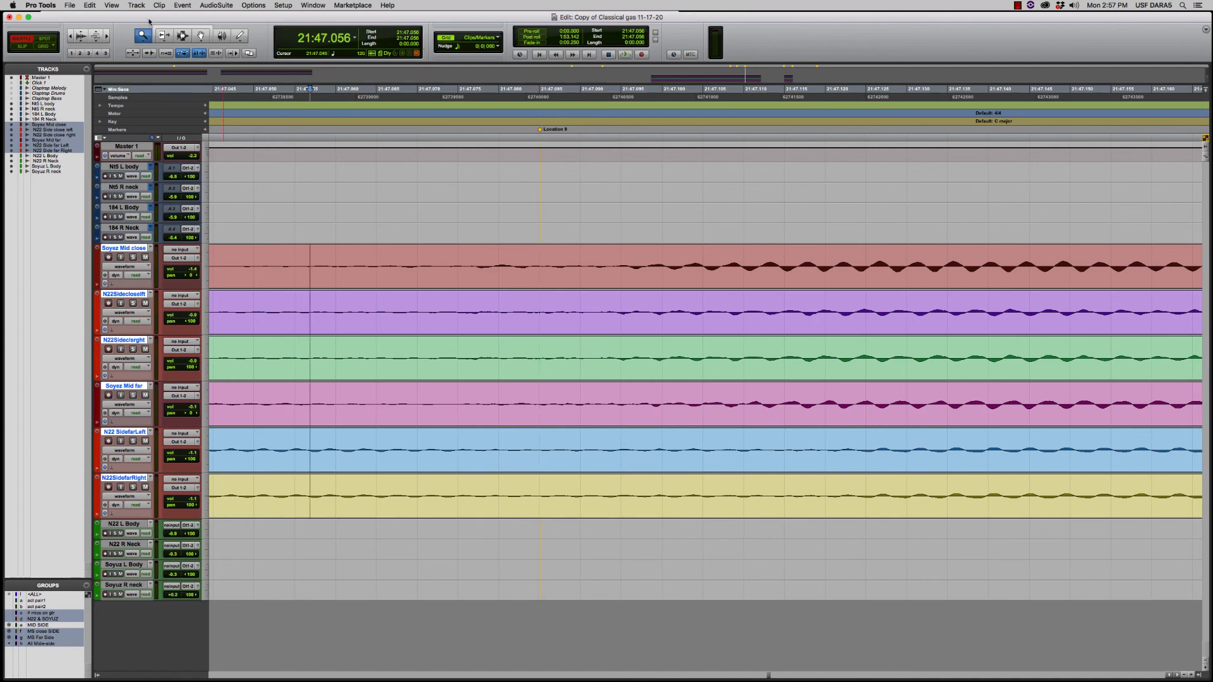
In Grid mode, select the mid-side section between the markers near 21:30 and 21:47 and delete it, leaving the gap open.
{"action": "left_click", "coordinate": [71, 36]}
{"action": "left_click", "coordinate": [72, 36]}
{"action": "left_click", "coordinate": [71, 36]}
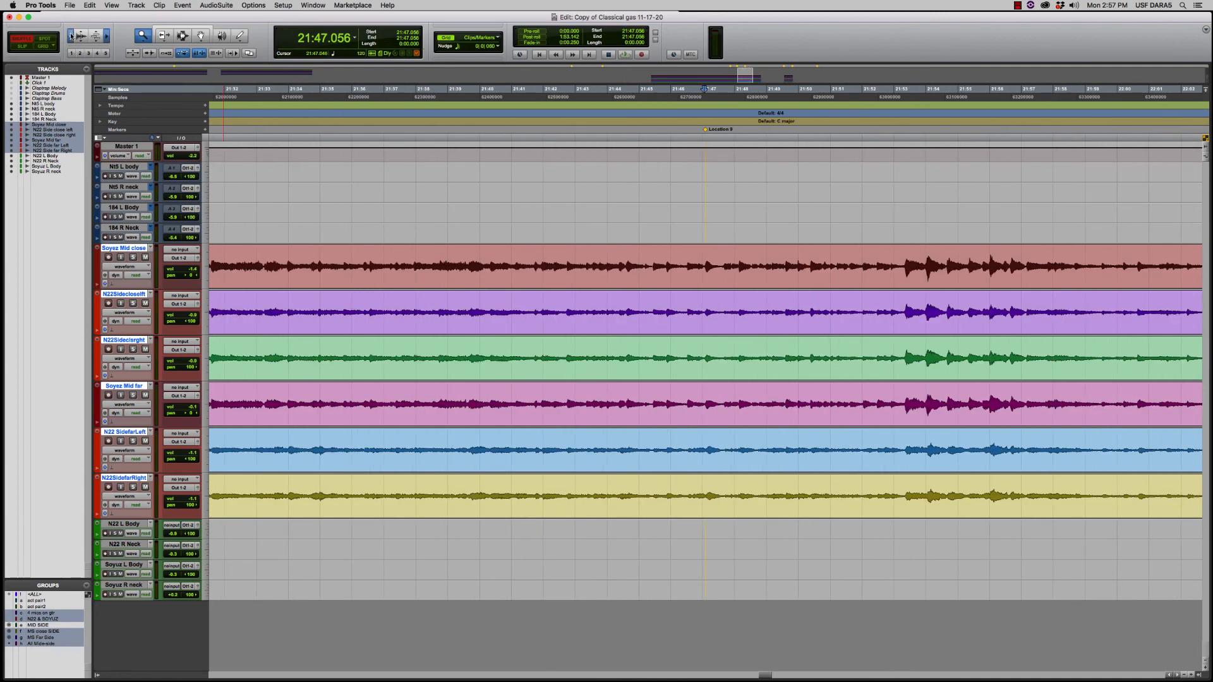
{"action": "left_click", "coordinate": [70, 36]}
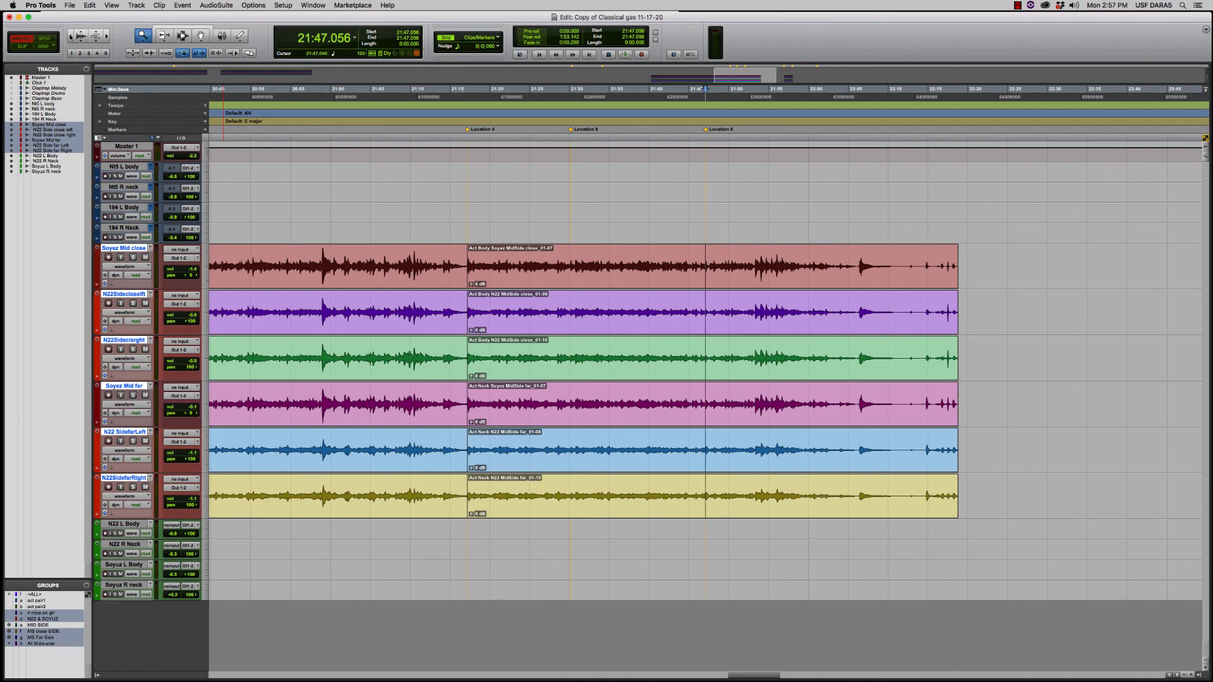
{"action": "left_click", "coordinate": [71, 36]}
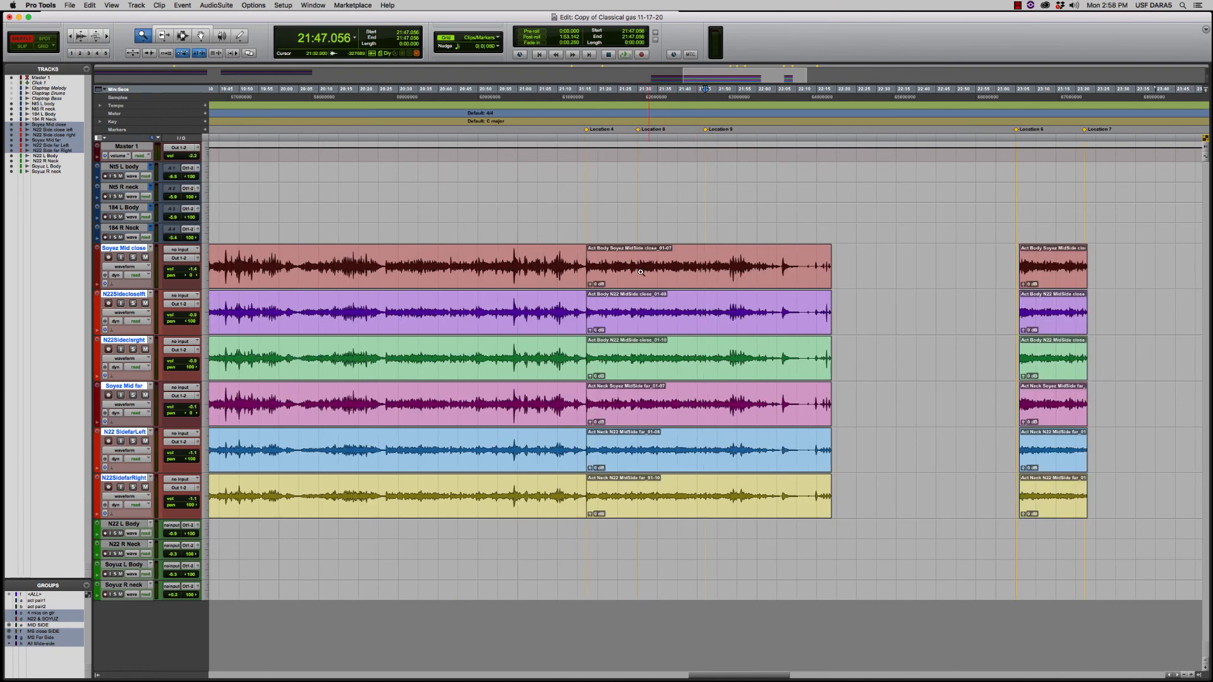
{"action": "left_click", "coordinate": [38, 49]}
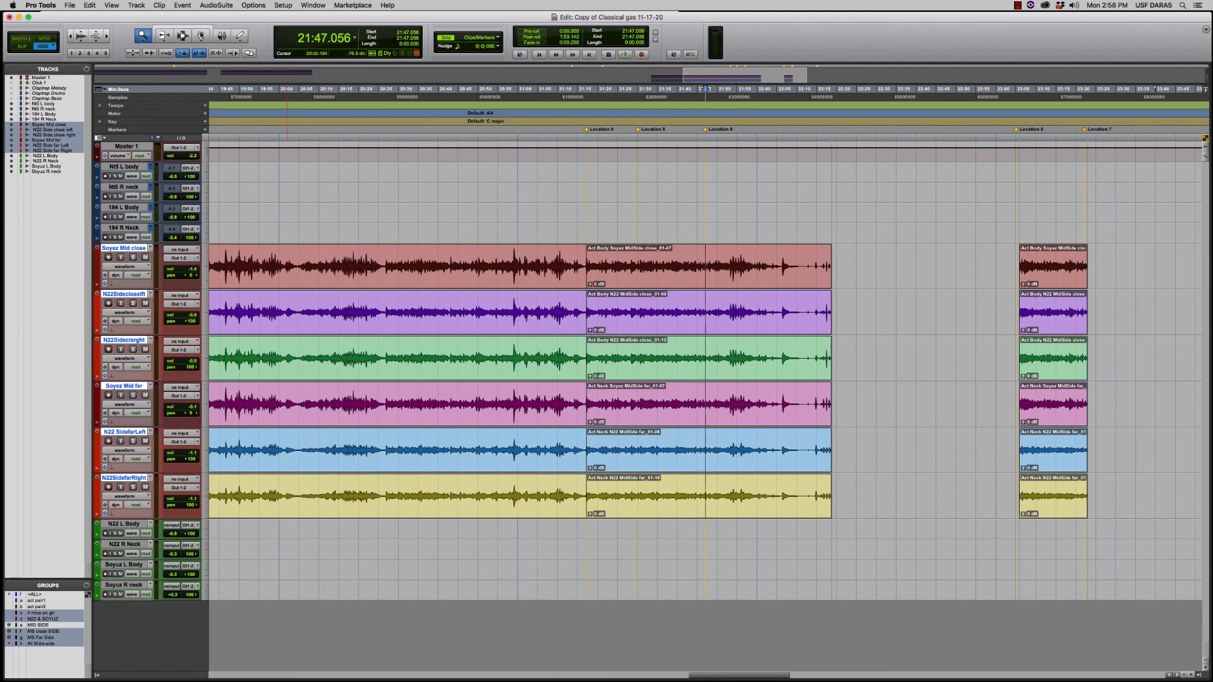
{"action": "left_click", "coordinate": [201, 36]}
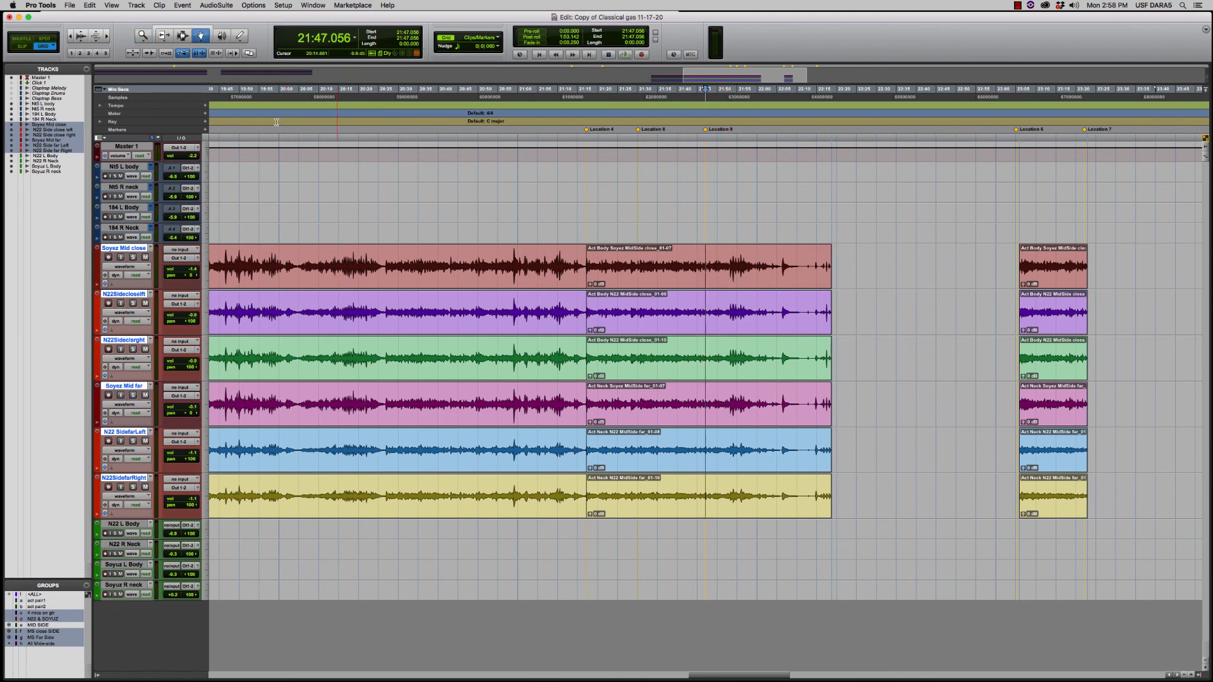
{"action": "left_click", "coordinate": [183, 36]}
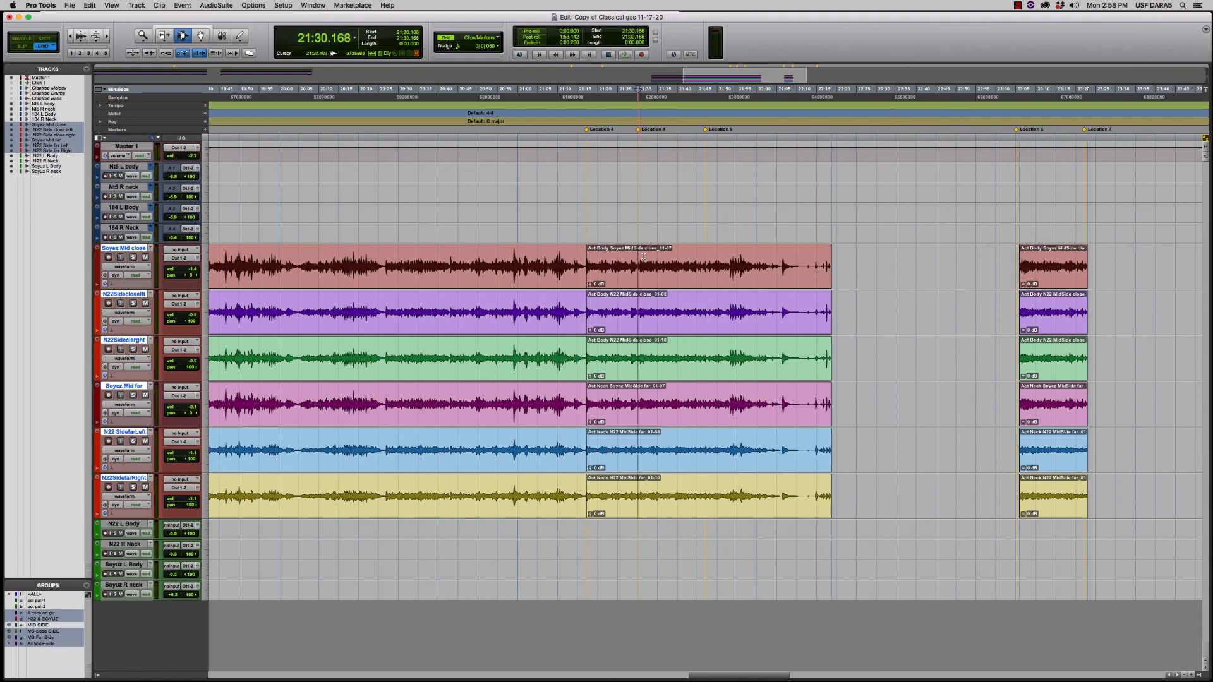
{"action": "left_click_drag", "start_coordinate": [637, 253], "coordinate": [702, 340]}
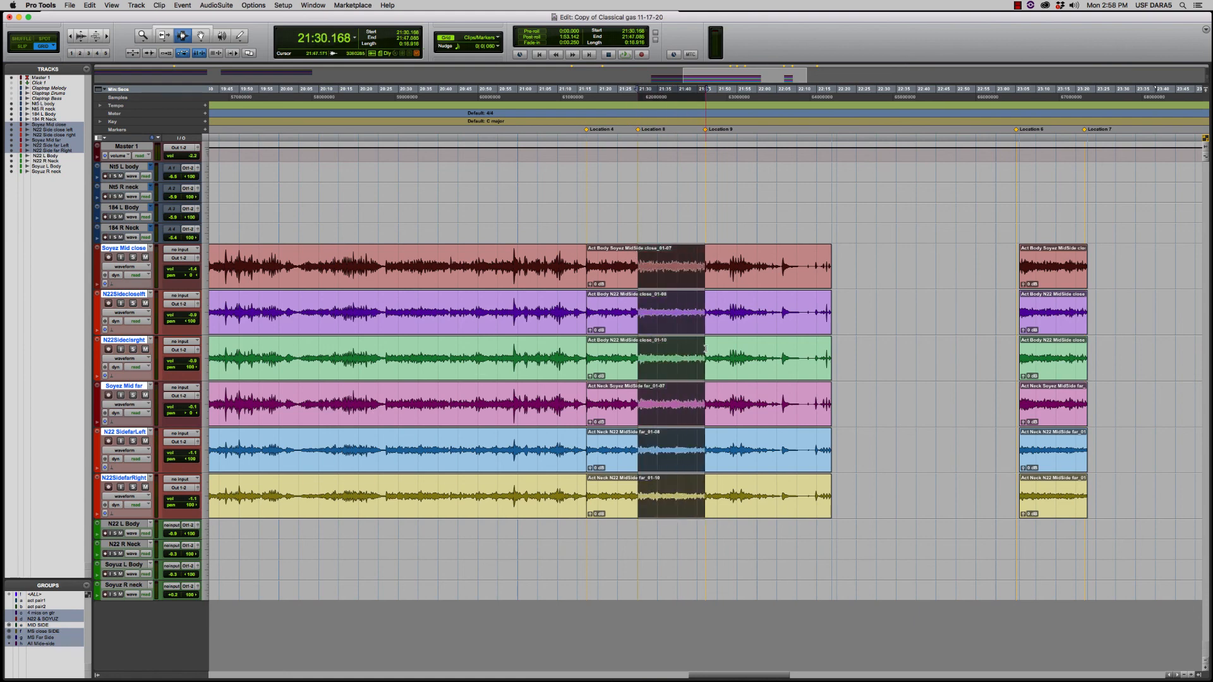
{"action": "key", "text": "Delete"}
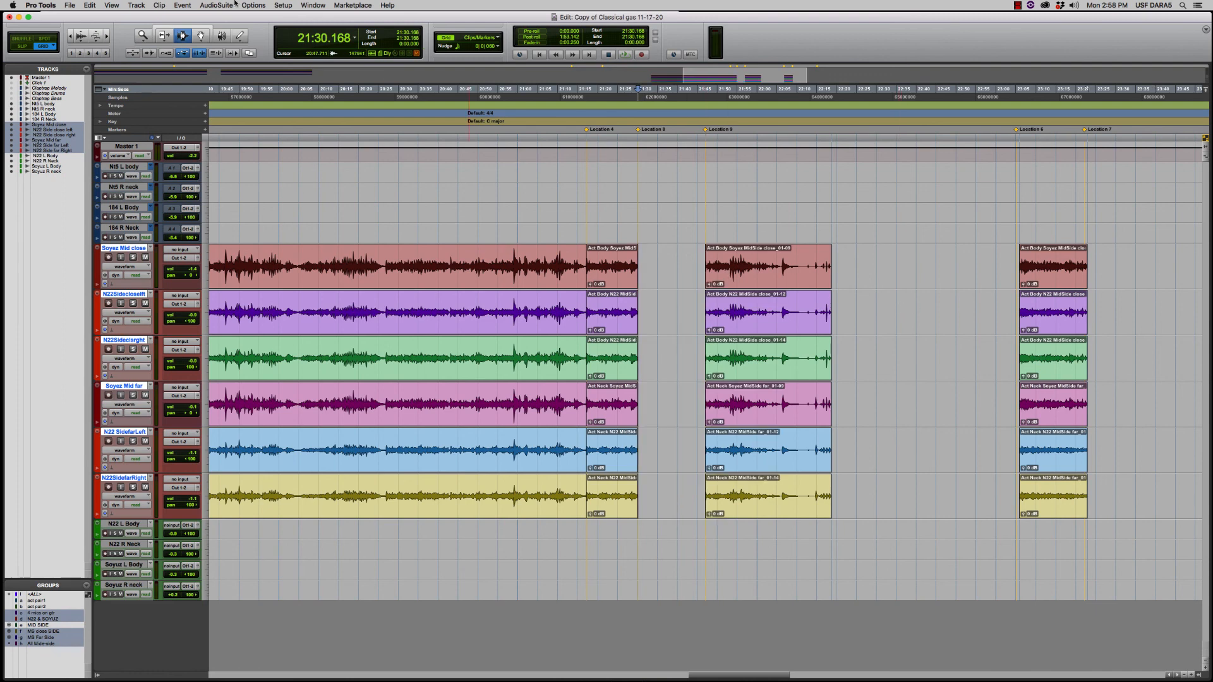
Move the trailing mid-side clips aside, and use Shuffle mode to fill the gap with the Location 6 section followed by the trailing clips.
{"action": "left_click", "coordinate": [202, 35]}
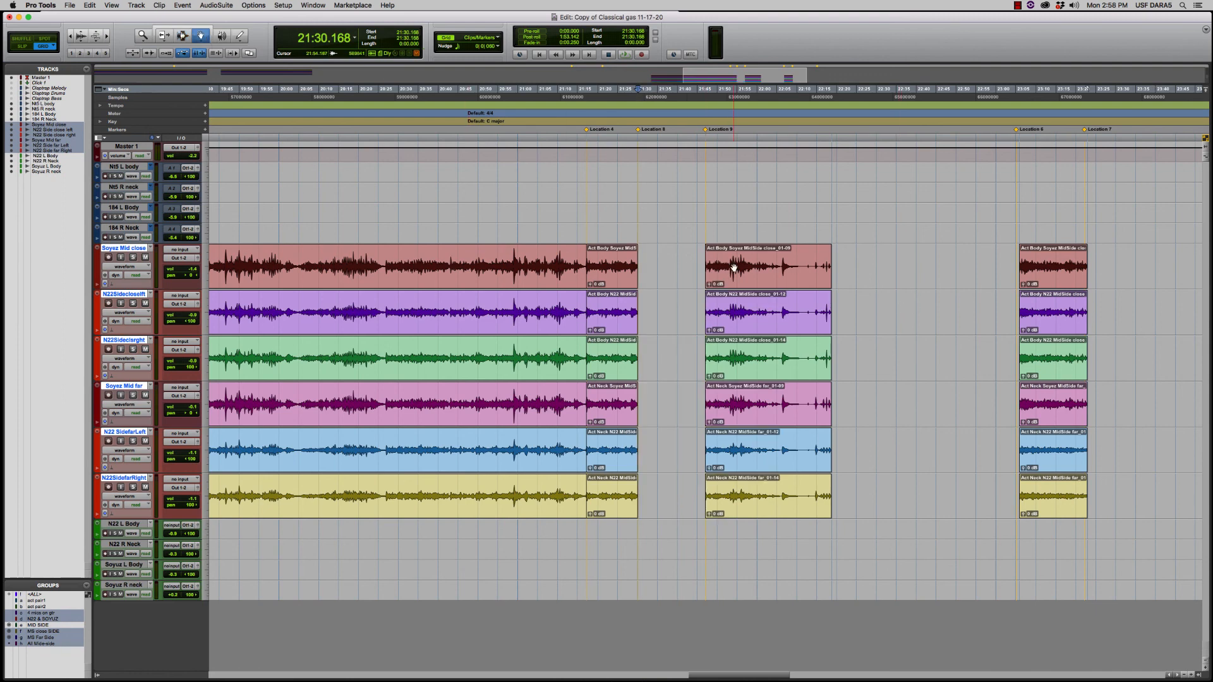
{"action": "left_click_drag", "start_coordinate": [737, 268], "coordinate": [837, 284]}
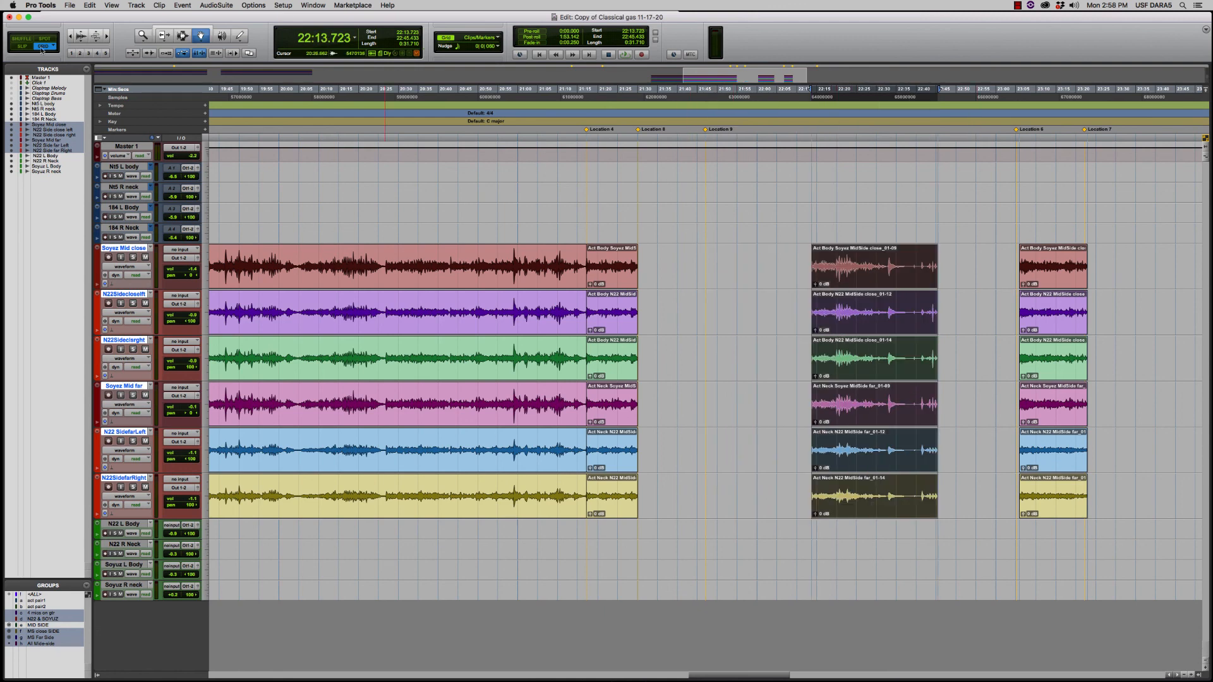
{"action": "left_click", "coordinate": [1040, 281]}
{"action": "left_click_drag", "start_coordinate": [1060, 278], "coordinate": [682, 296]}
{"action": "left_click_drag", "start_coordinate": [916, 265], "coordinate": [662, 352]}
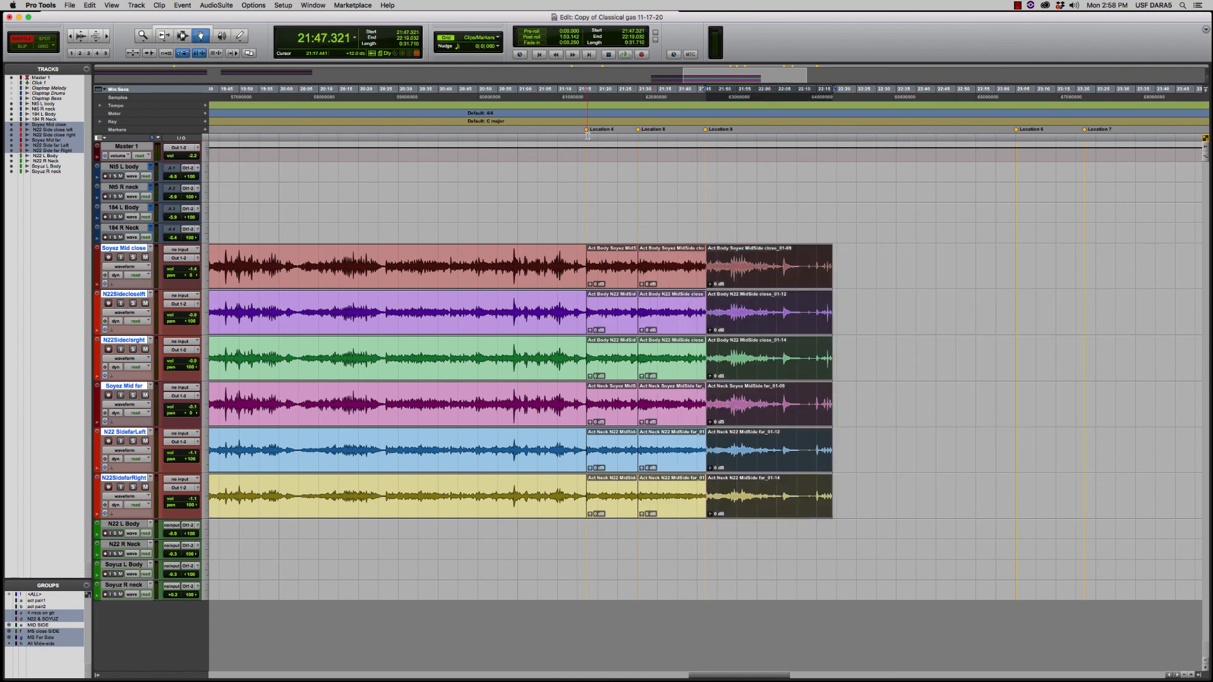
Play from 21:28.857 across both joins of the replacement mid-side section and inspect the join near 21:47.
{"action": "left_click", "coordinate": [633, 135]}
{"action": "key", "text": "space"}
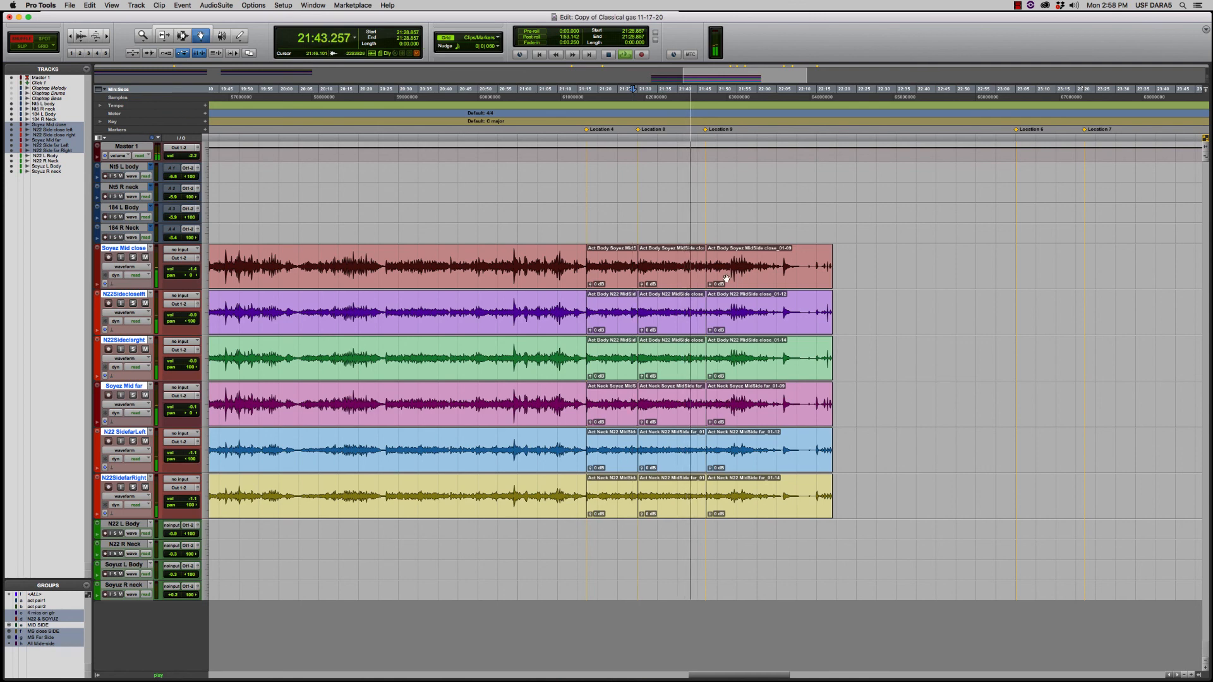
{"action": "left_click", "coordinate": [143, 36]}
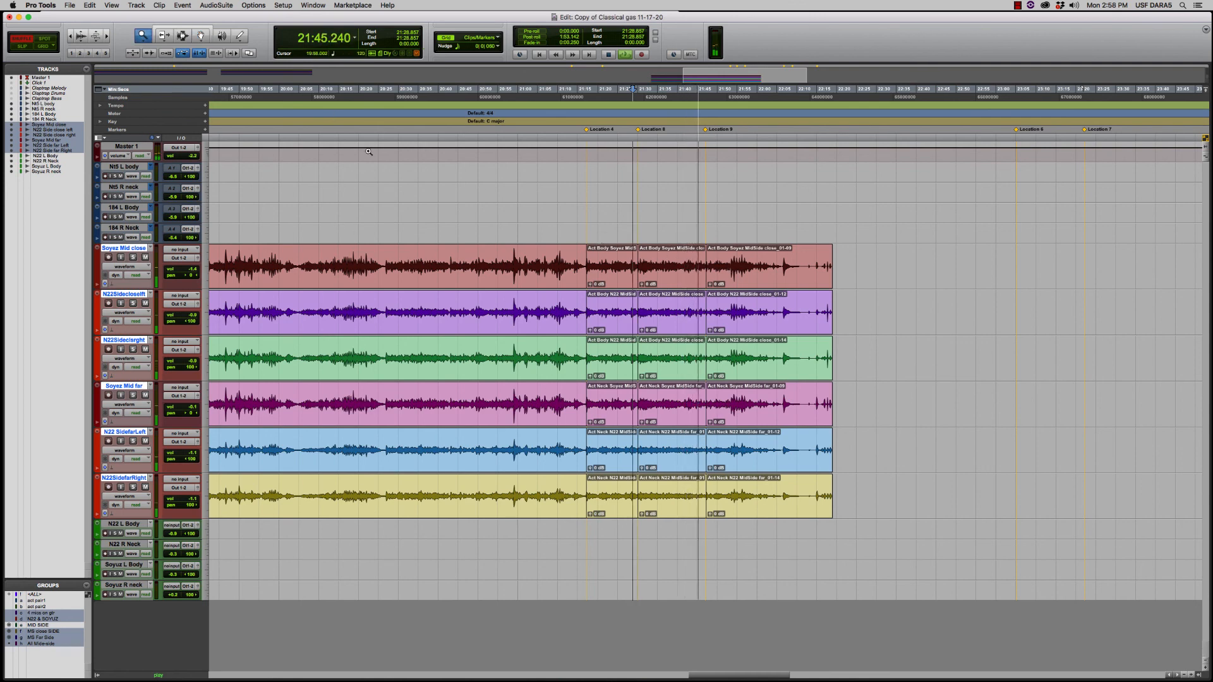
{"action": "left_click_drag", "start_coordinate": [686, 253], "coordinate": [757, 251]}
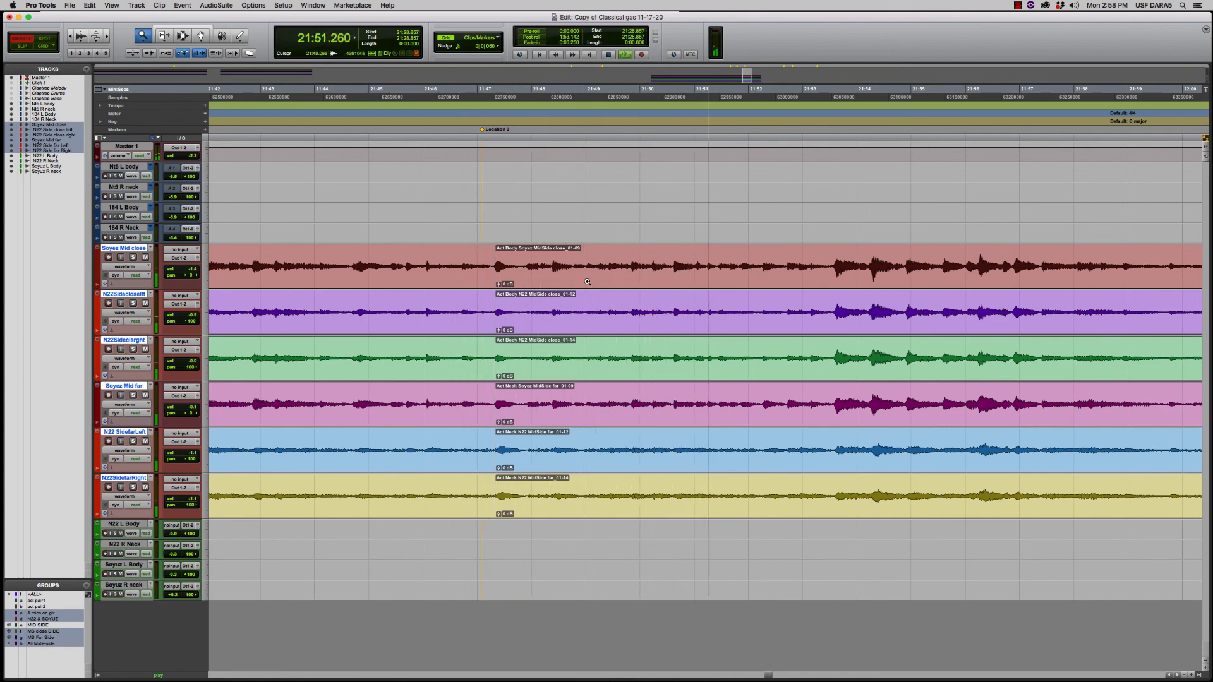
{"action": "key", "text": "space"}
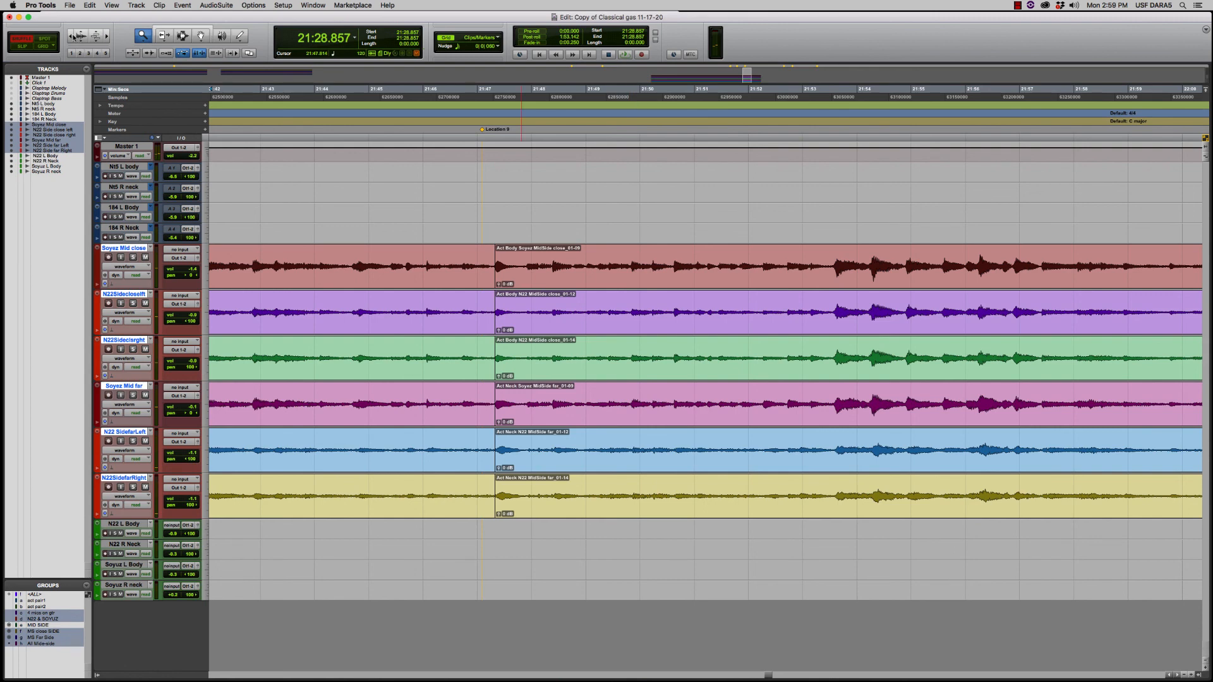
{"action": "left_click", "coordinate": [70, 36]}
{"action": "left_click", "coordinate": [70, 36]}
{"action": "left_click", "coordinate": [70, 36]}
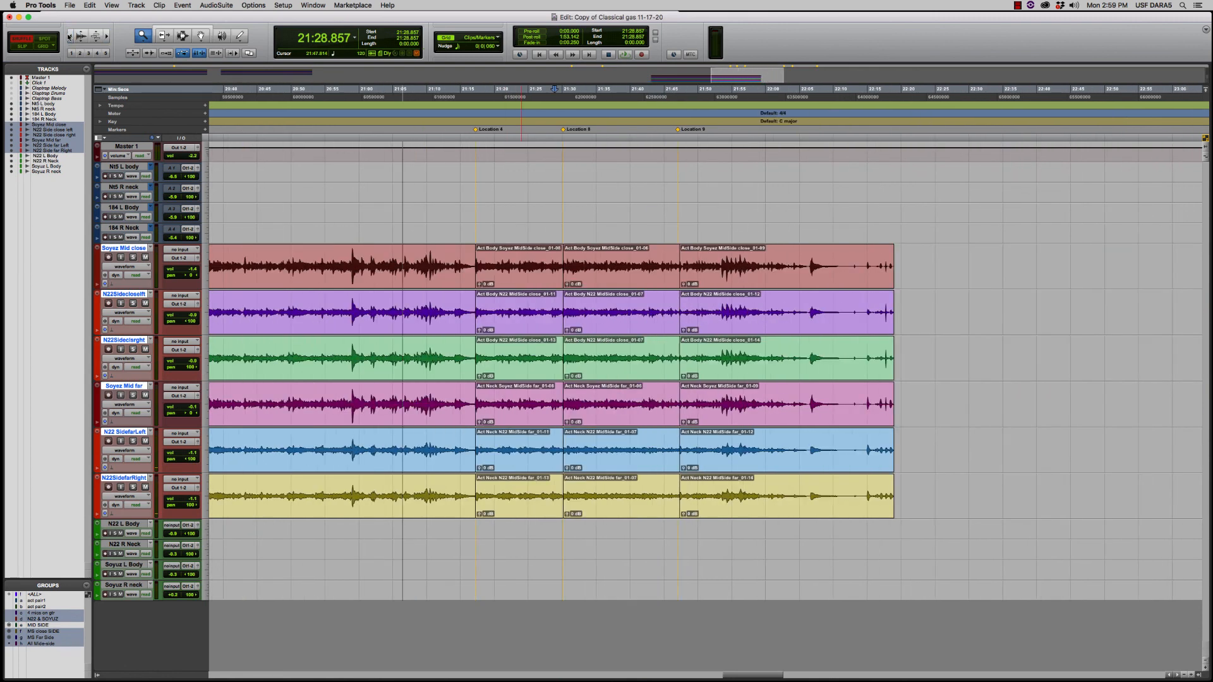
{"action": "left_click", "coordinate": [70, 36]}
{"action": "left_click", "coordinate": [69, 36]}
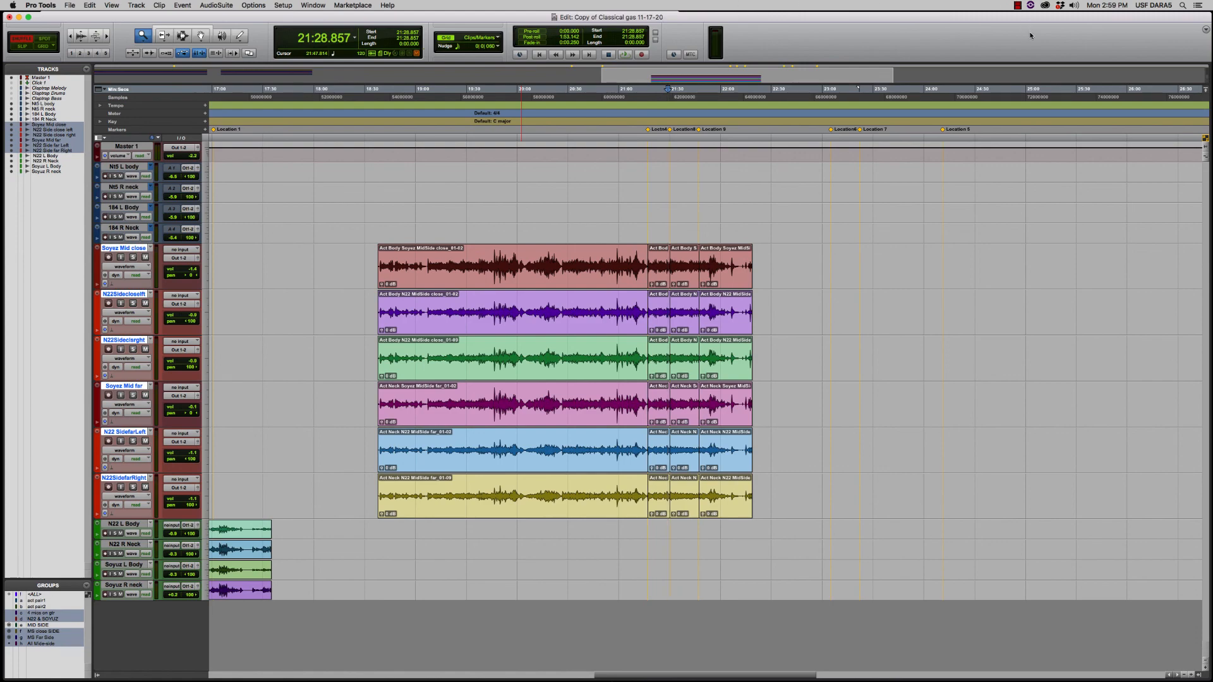
{"action": "left_click", "coordinate": [1018, 6]}
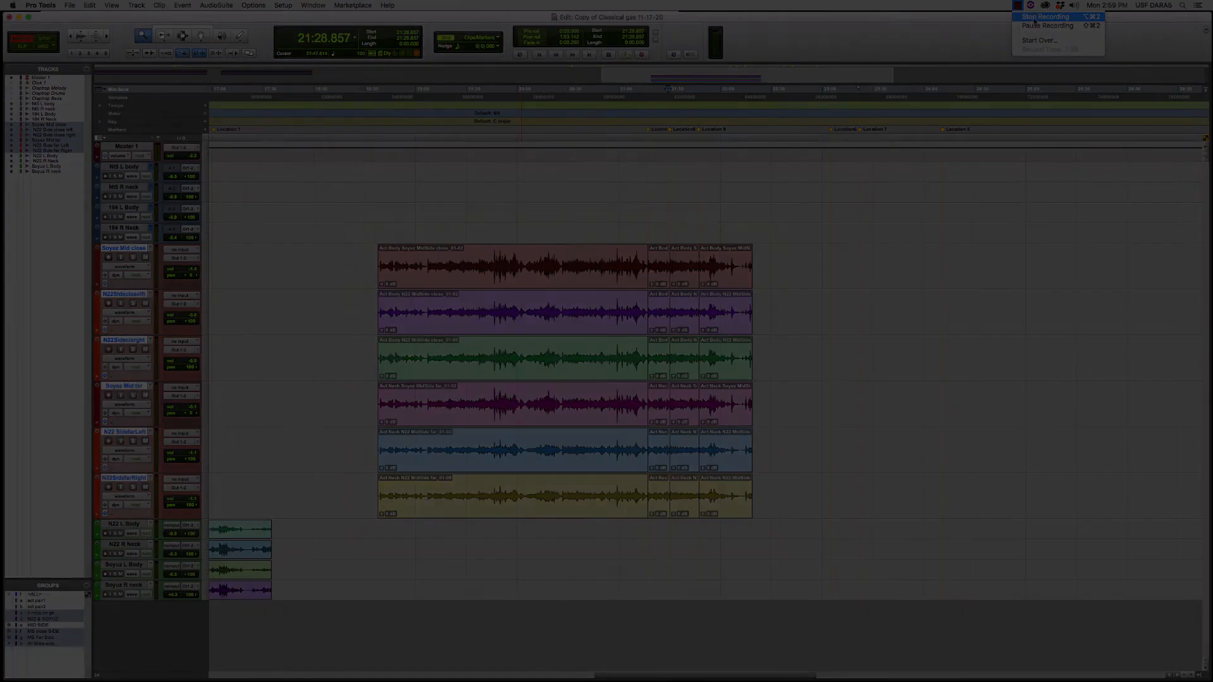